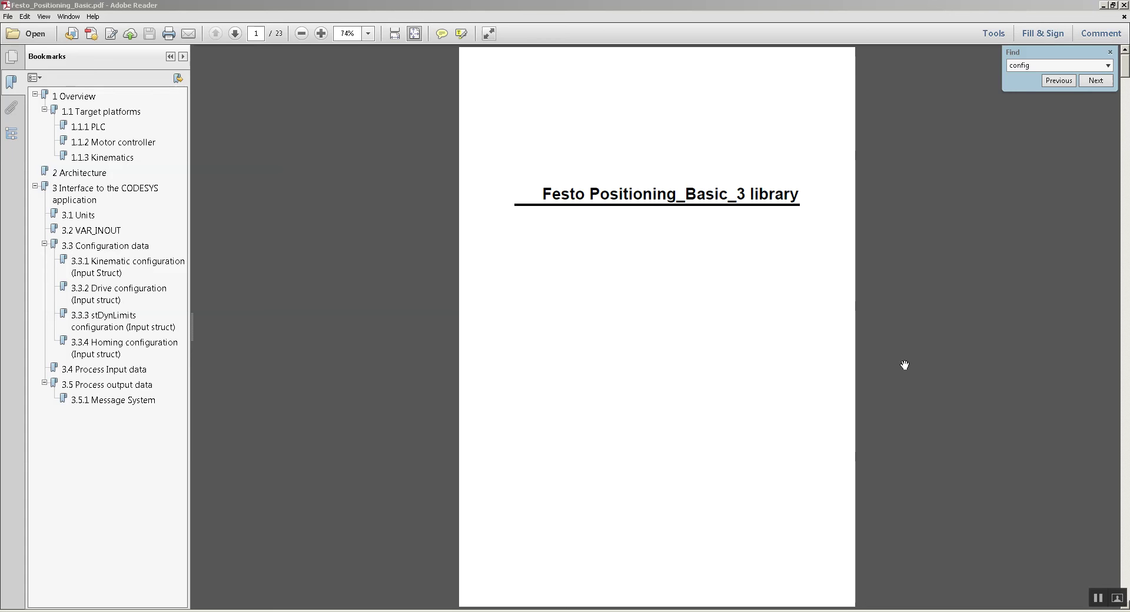
Step: Read the Architecture chapter of the Festo Positioning_Basic_3 manual, enlarging the modes of operation table to page width
click(912, 261)
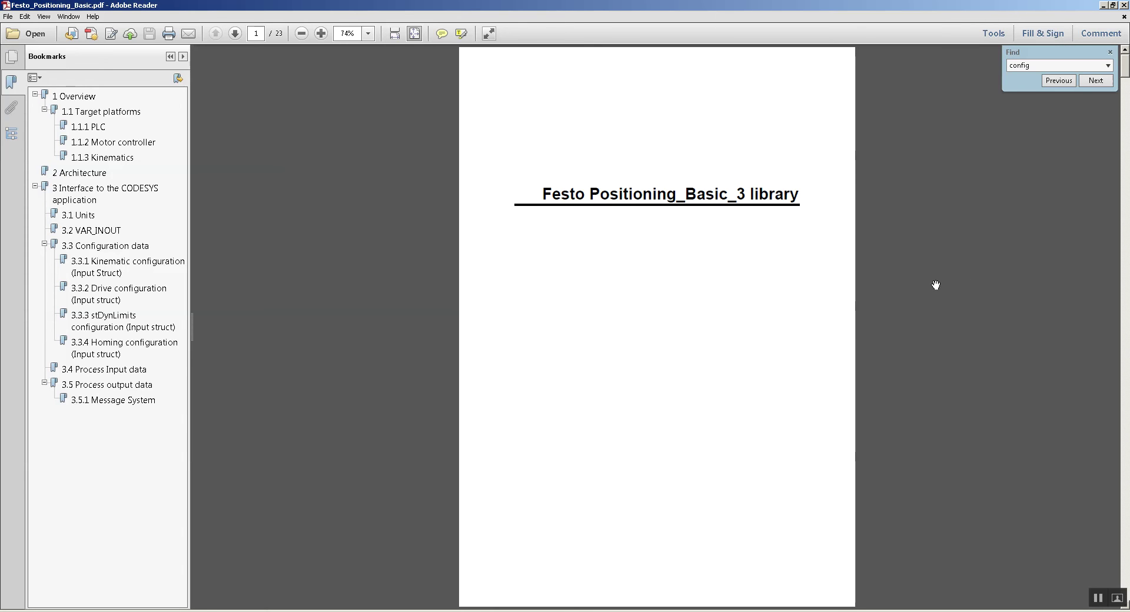
scroll(936, 285, down, 5)
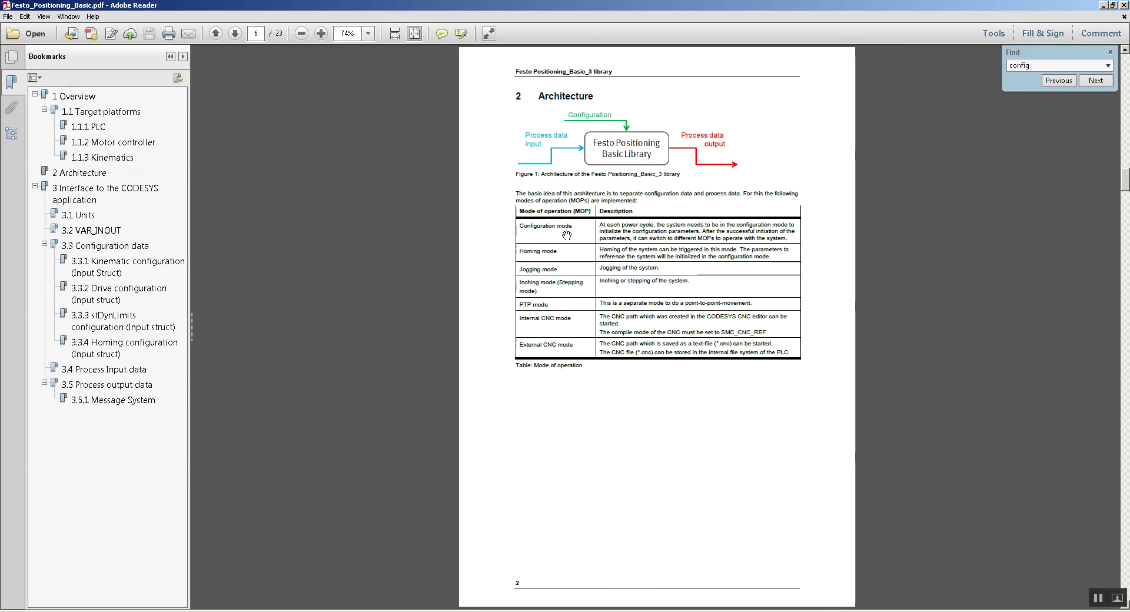
click(394, 33)
scroll(486, 294, down, 3)
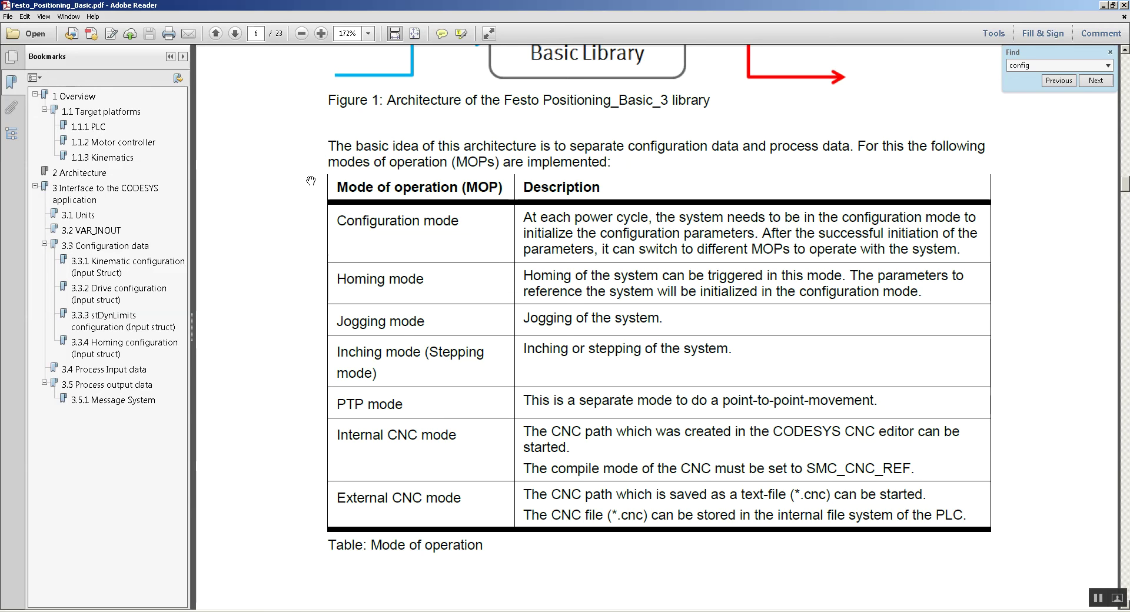
scroll(304, 191, down, 10)
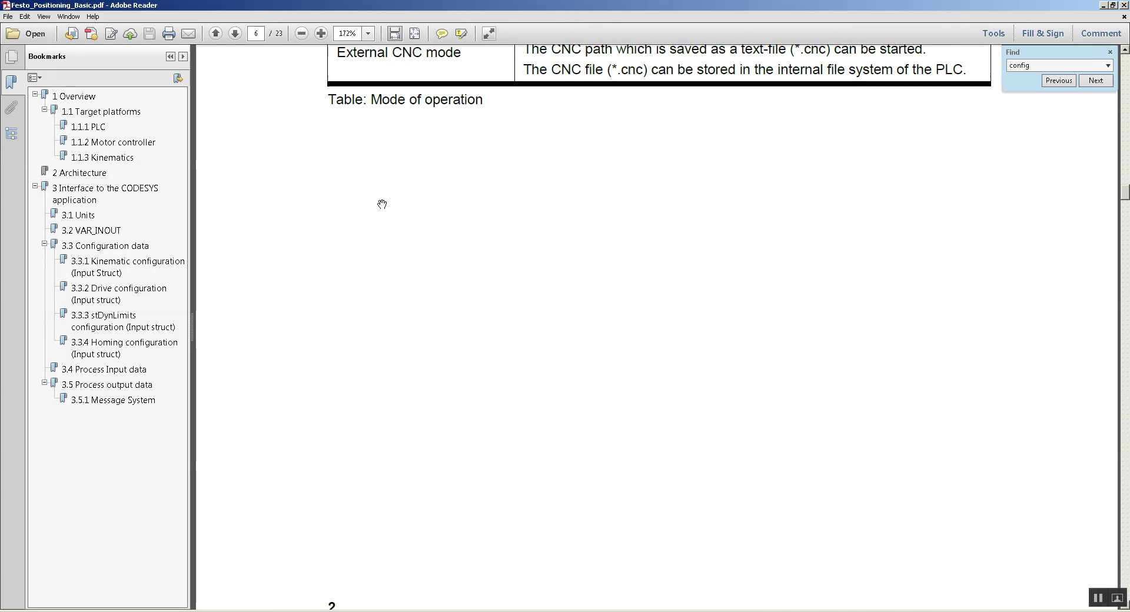
Step: Review the manual's configuration data and process input data sections, including the enlarged Control_Word struct table
click(414, 33)
scroll(485, 331, down, 2)
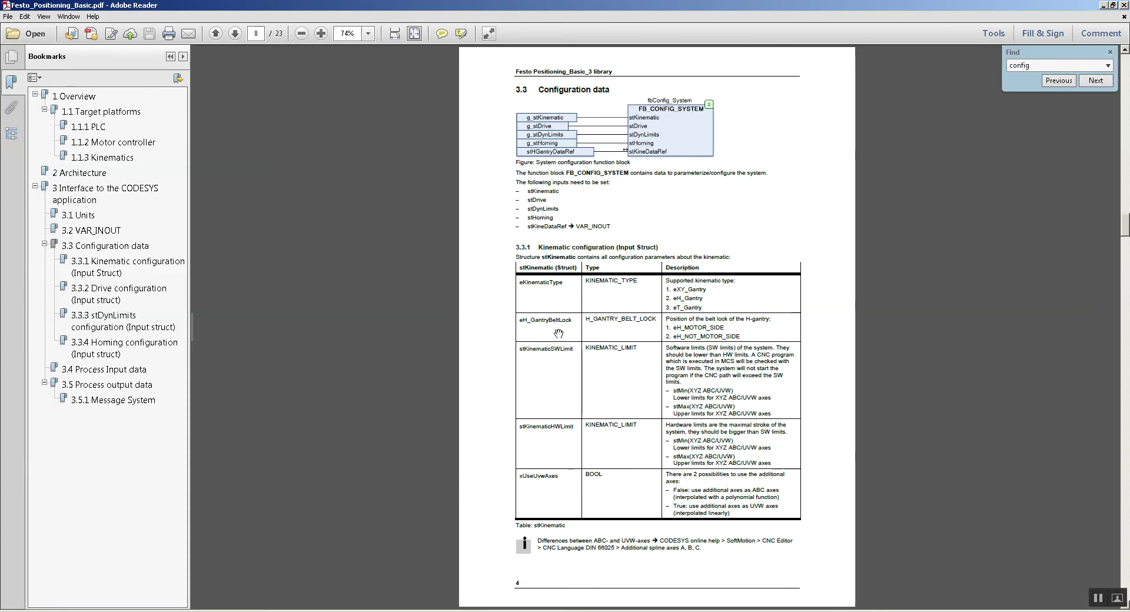
scroll(558, 333, down, 1)
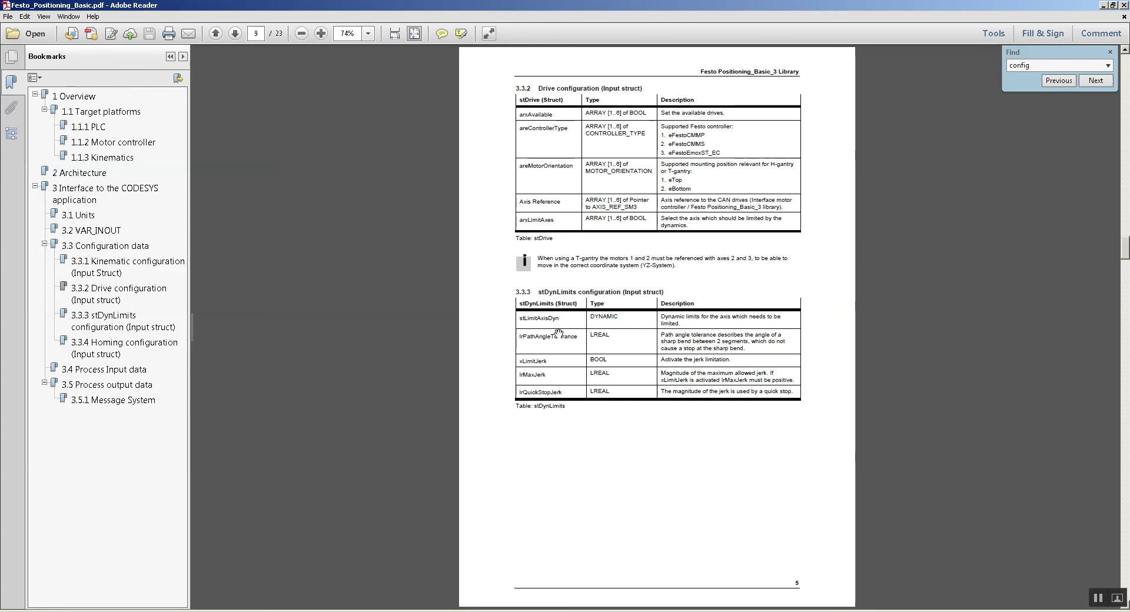
scroll(559, 333, down, 1)
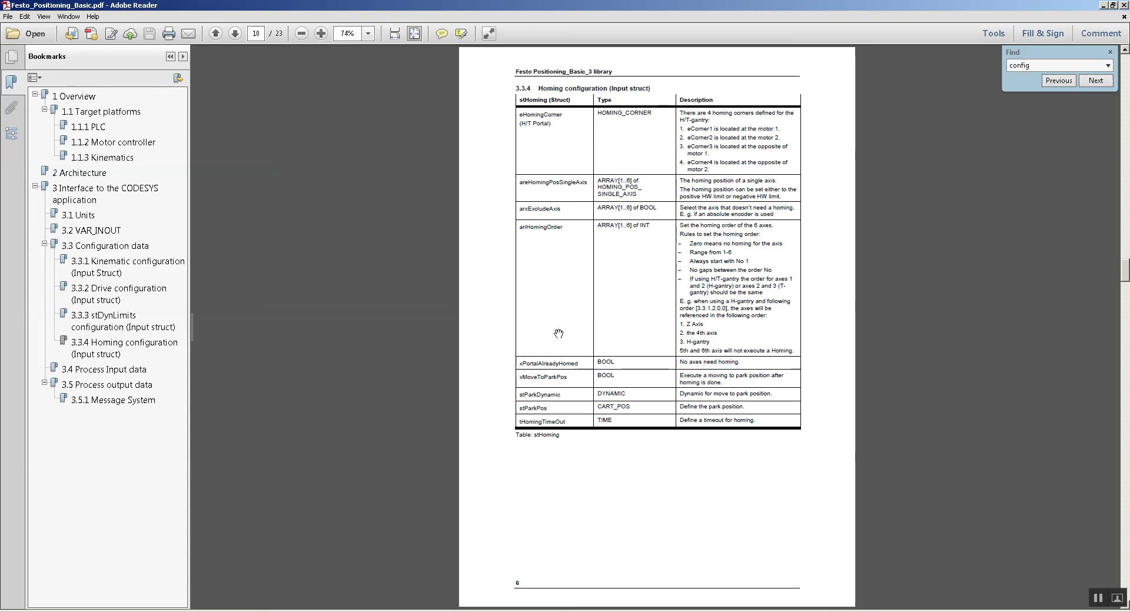
scroll(559, 334, down, 2)
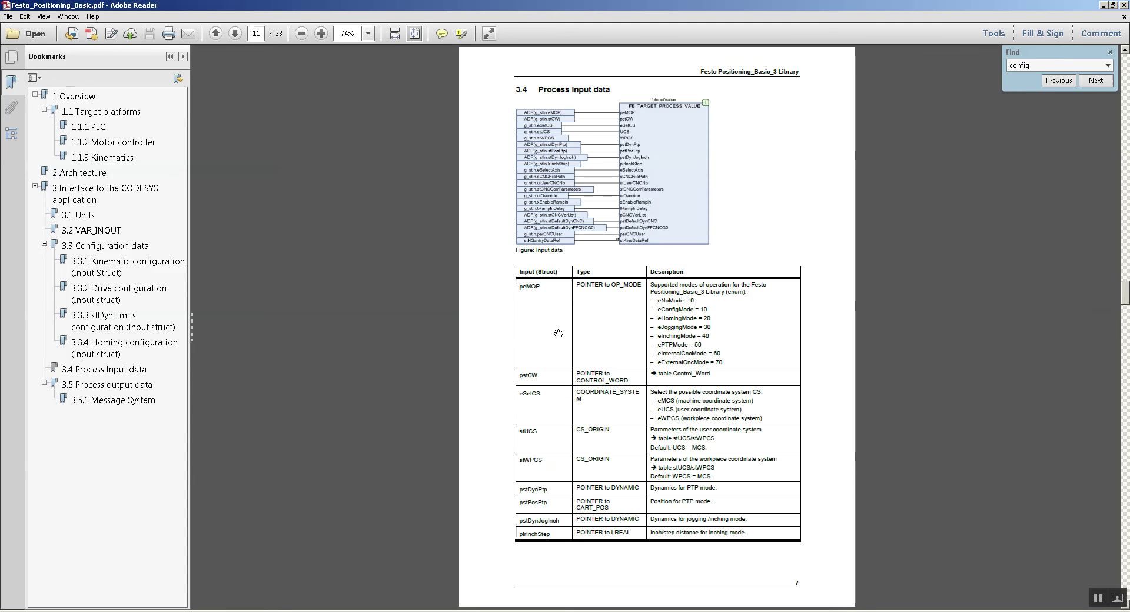
scroll(559, 334, down, 2)
scroll(558, 334, down, 2)
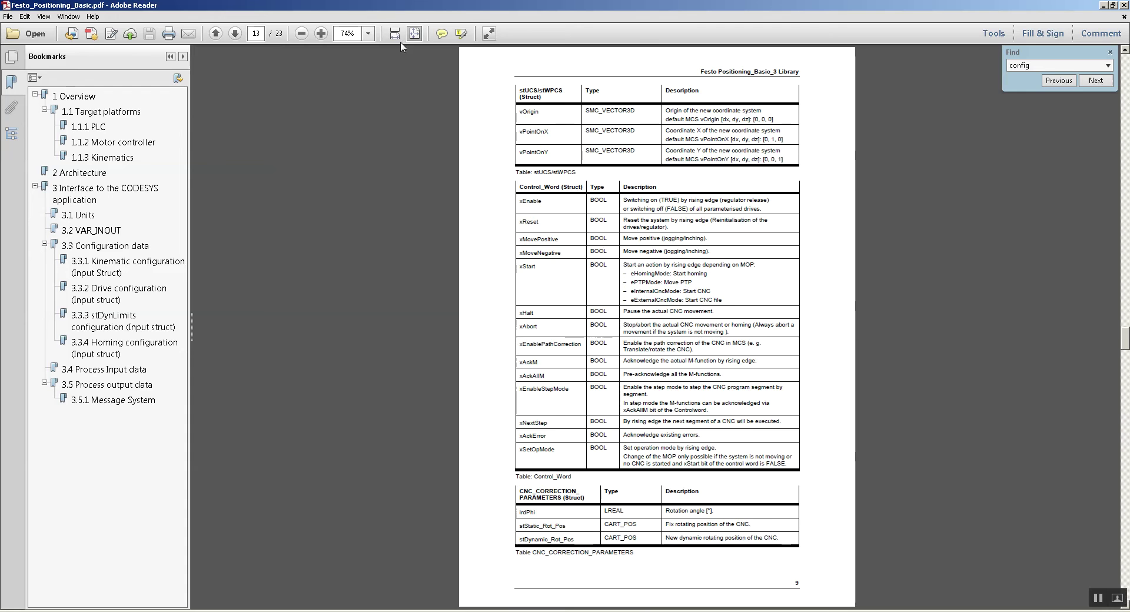
key(ctrl+2)
scroll(669, 379, down, 5)
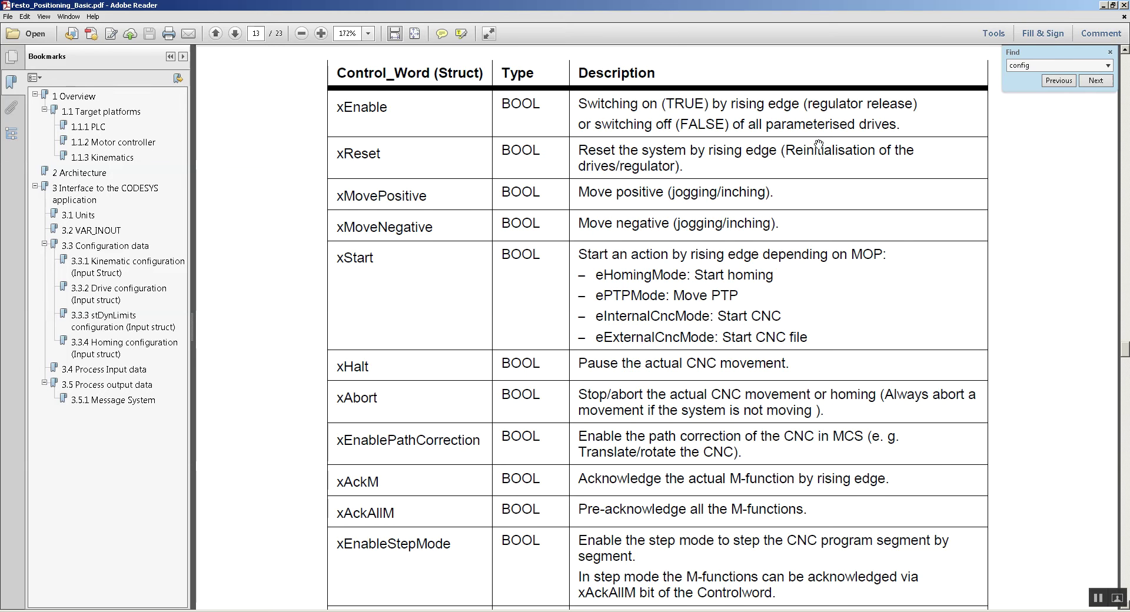
scroll(762, 228, up, 3)
key(Left)
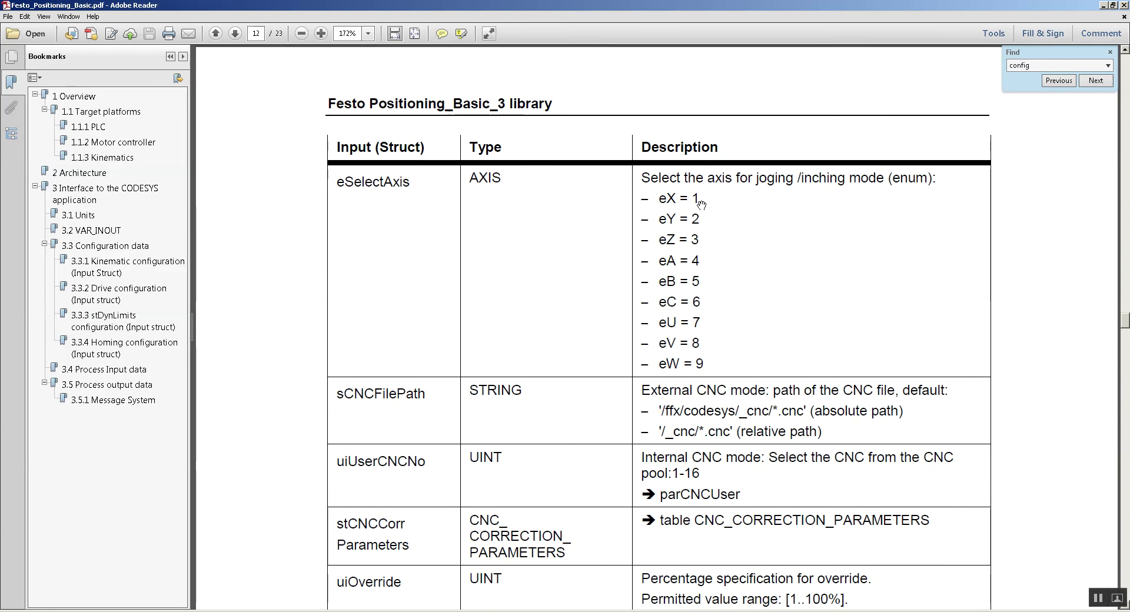
Step: Go back to the Architecture chapter and enlarge its modes of operation table to page width
key(ctrl+0)
key(Left)
key(Left)
key(Left)
key(Left)
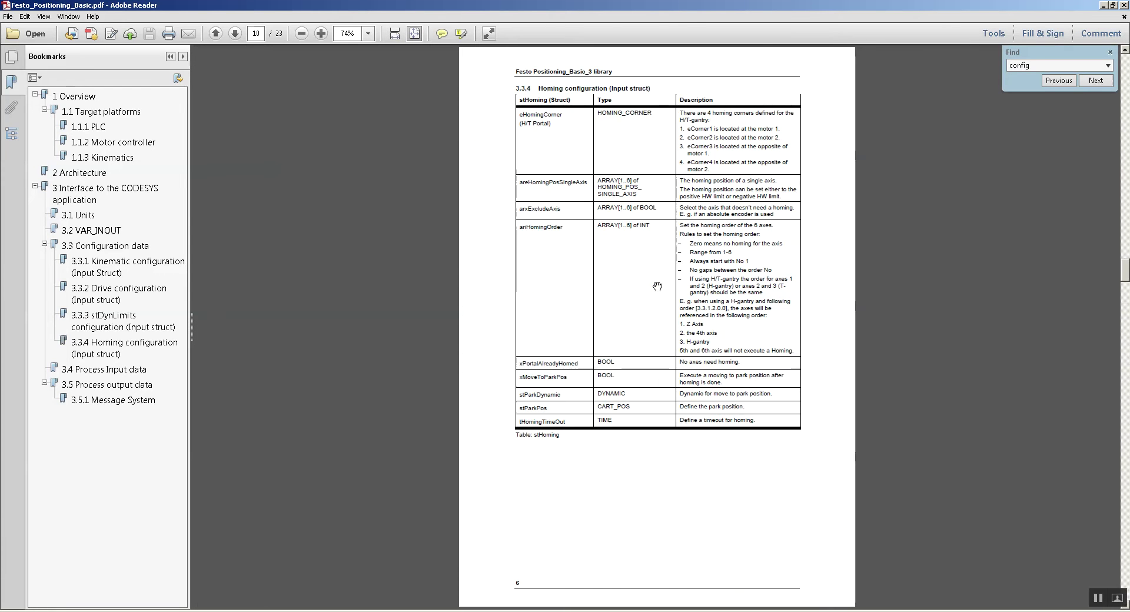
key(Left)
key(Left)
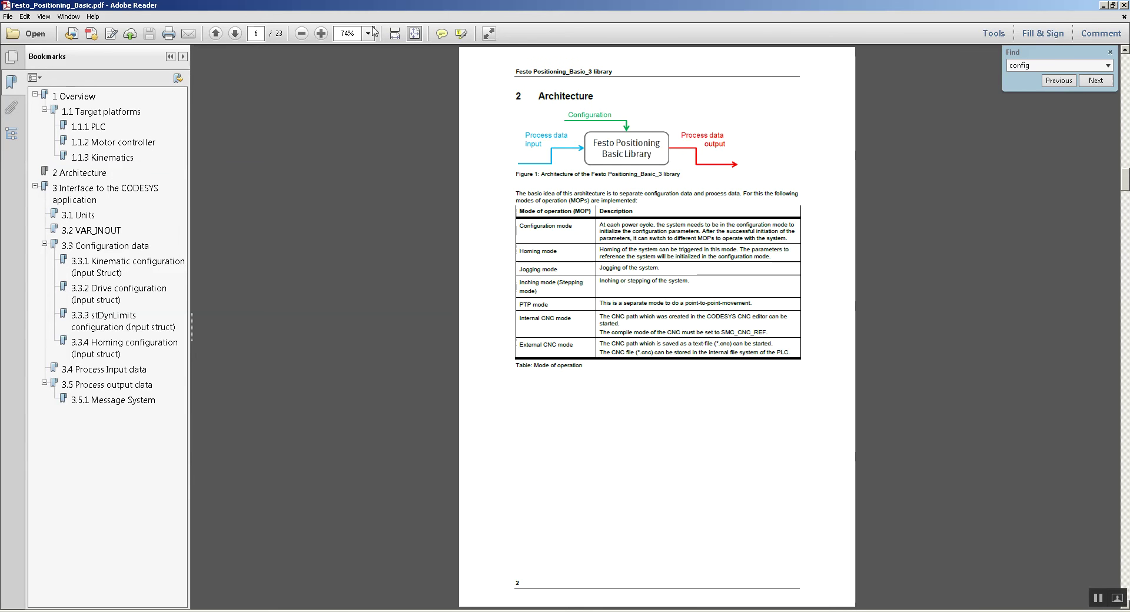
click(394, 33)
scroll(417, 279, down, 3)
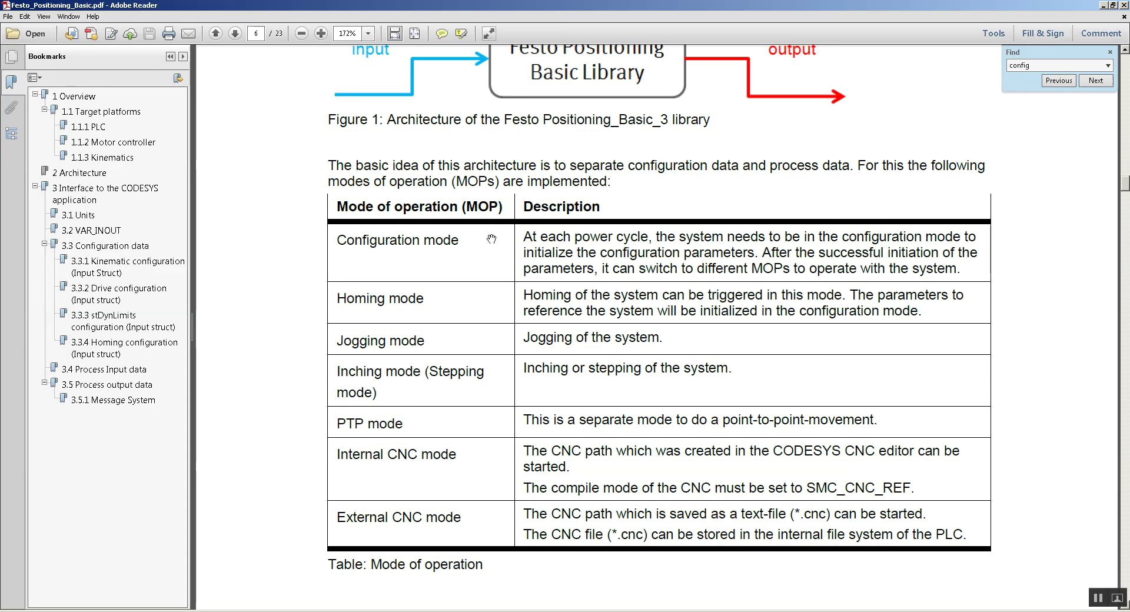
Step: Switch to the CODESYS project FPB_Example_CECC-X_EMCX and minimise the CODESYS SoftMotion Win V3 console window
key(alt+Tab)
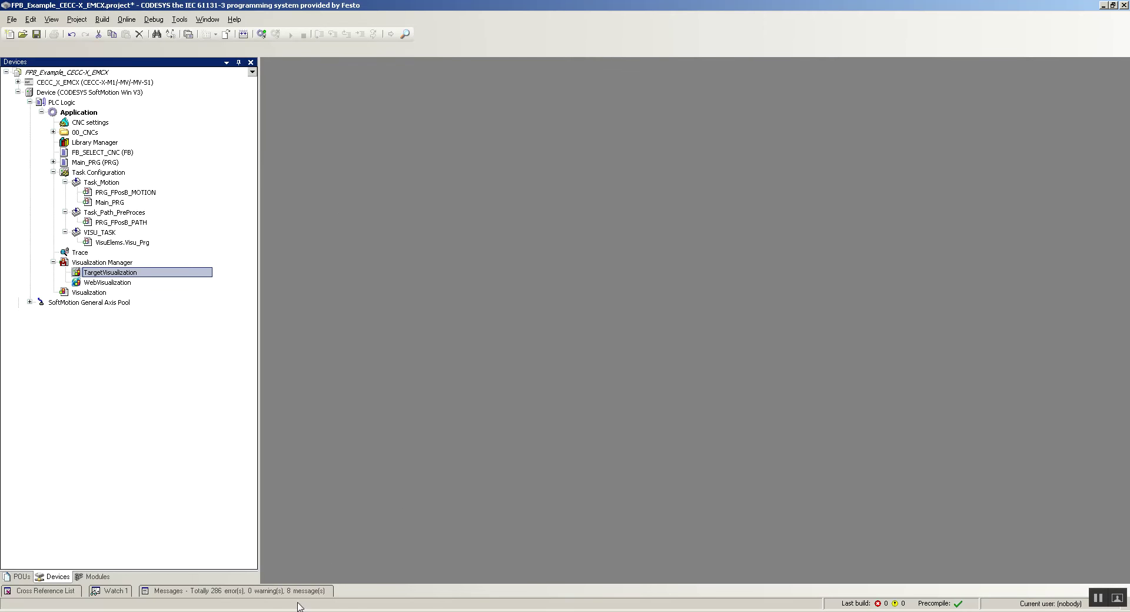
key(alt+Tab)
drag(128, 78, 483, 166)
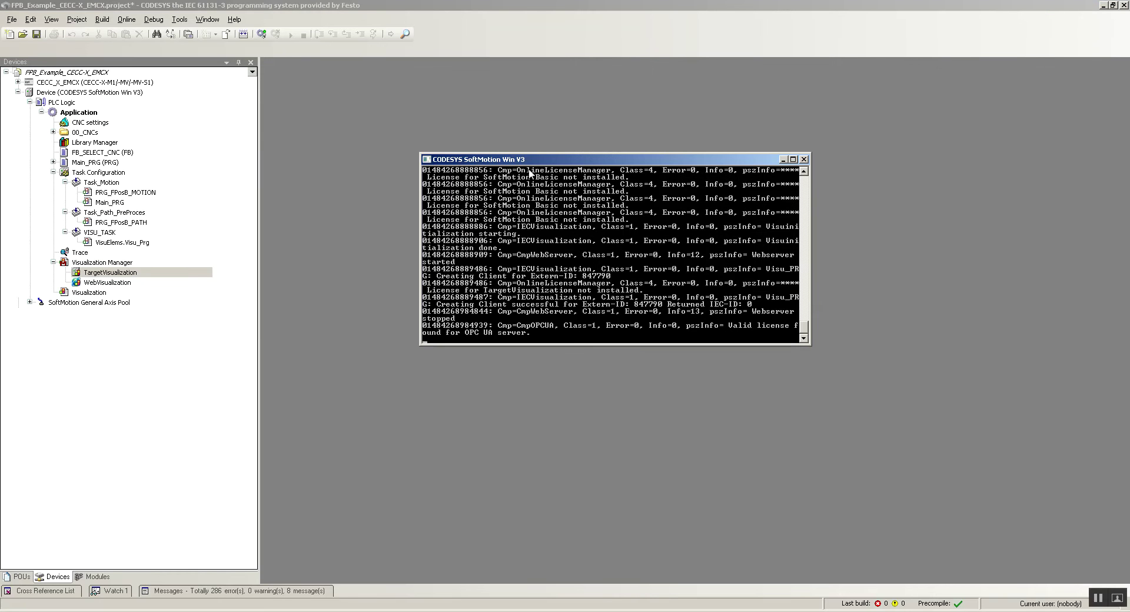
click(783, 160)
Step: Log in to the Device (CODESYS SoftMotion Win V3) from the project
click(57, 93)
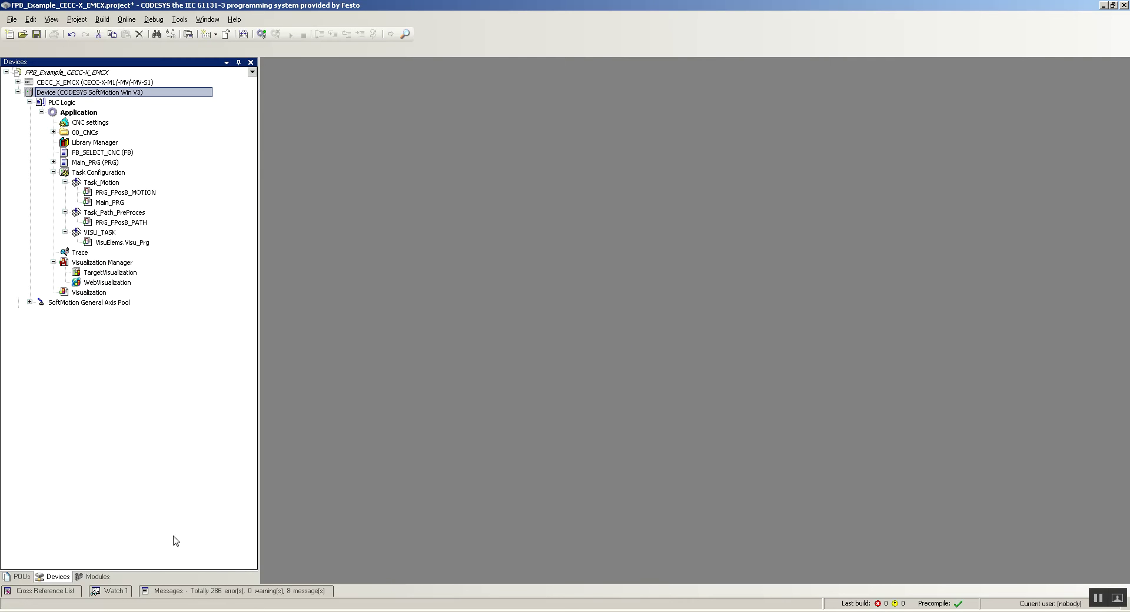
click(154, 20)
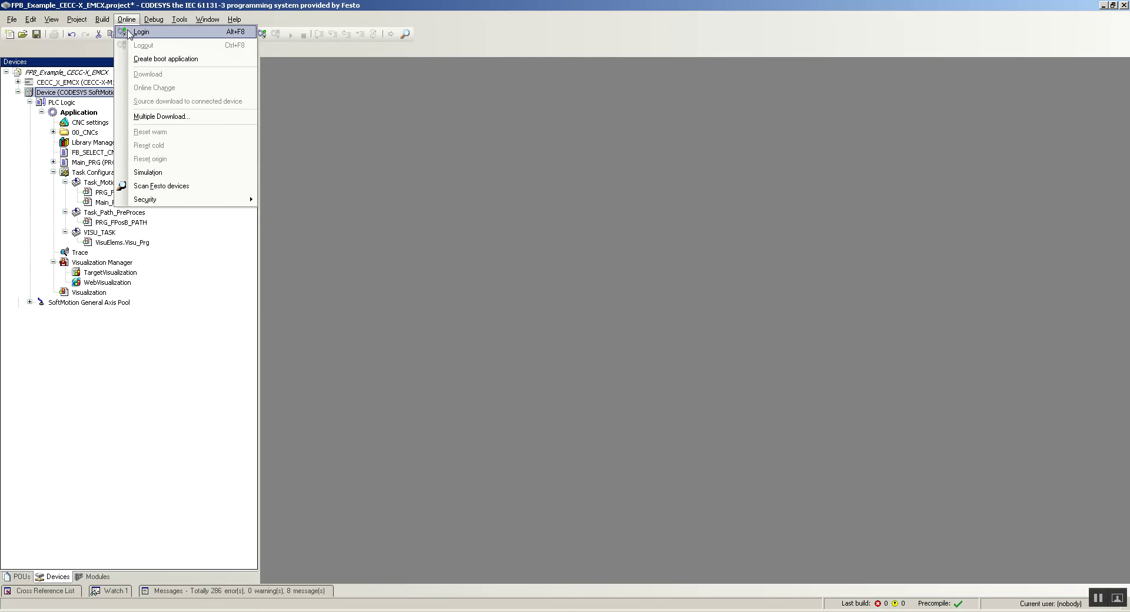
click(141, 32)
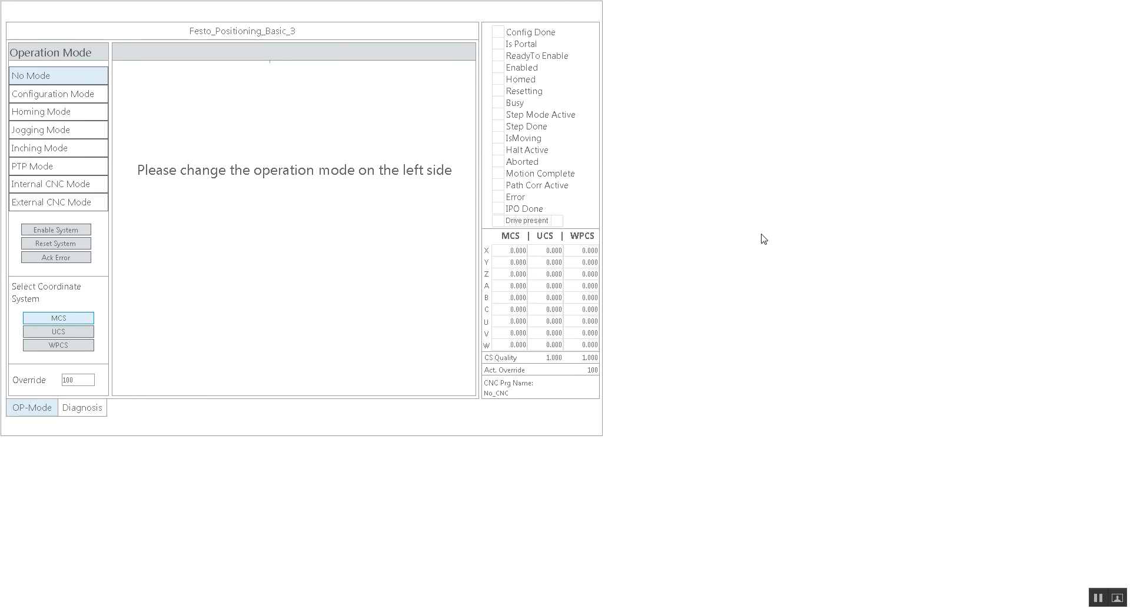
Step: Return to the CODESYS project, open the global variable list GVL_Motion_INOUT and expand the g_stIn structure
key(alt+Tab)
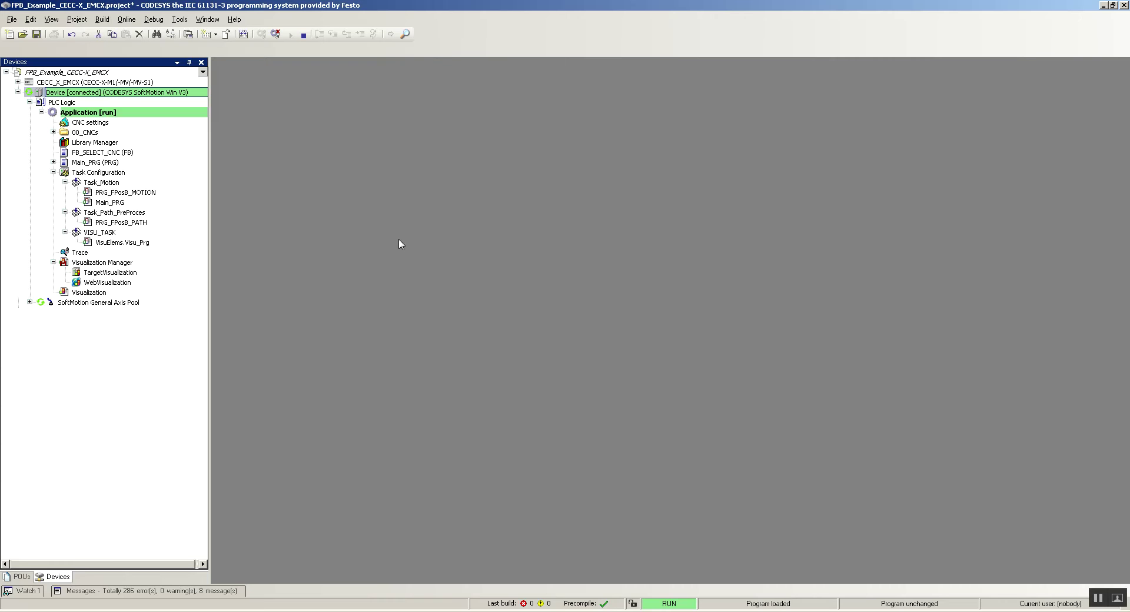
click(21, 577)
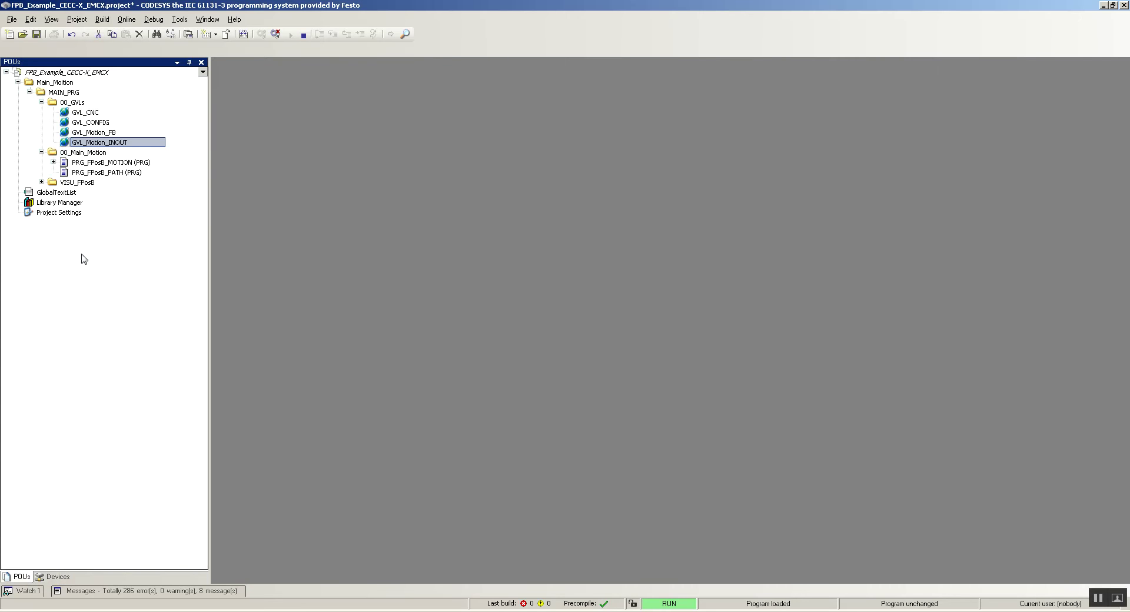
double_click(103, 142)
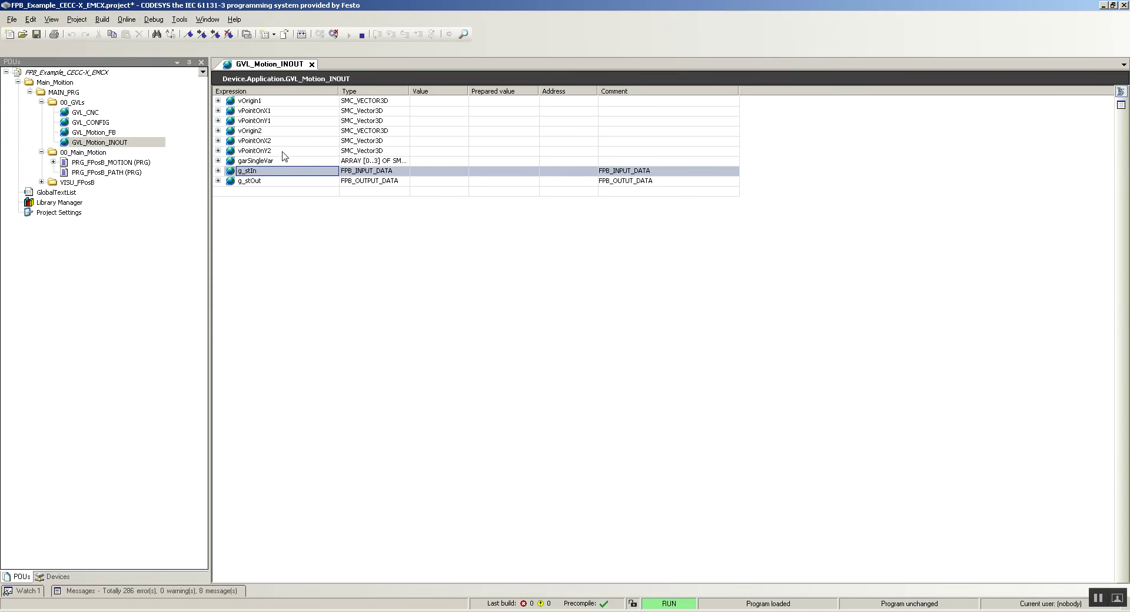
click(218, 171)
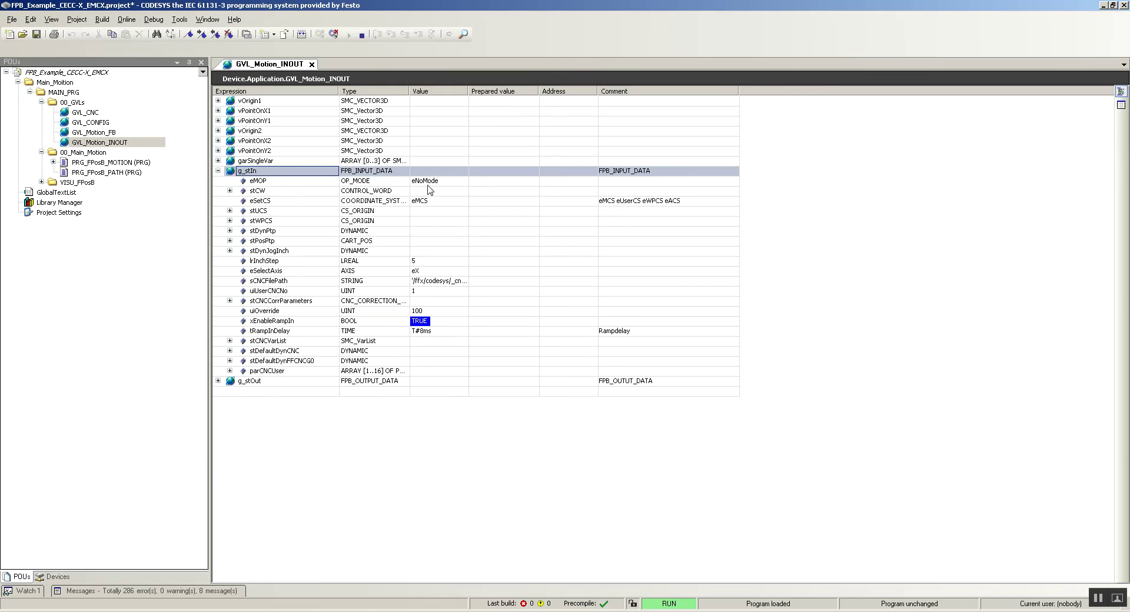
Step: Show the operation modes available as a prepared value for the eMOP variable in g_stIn
click(268, 183)
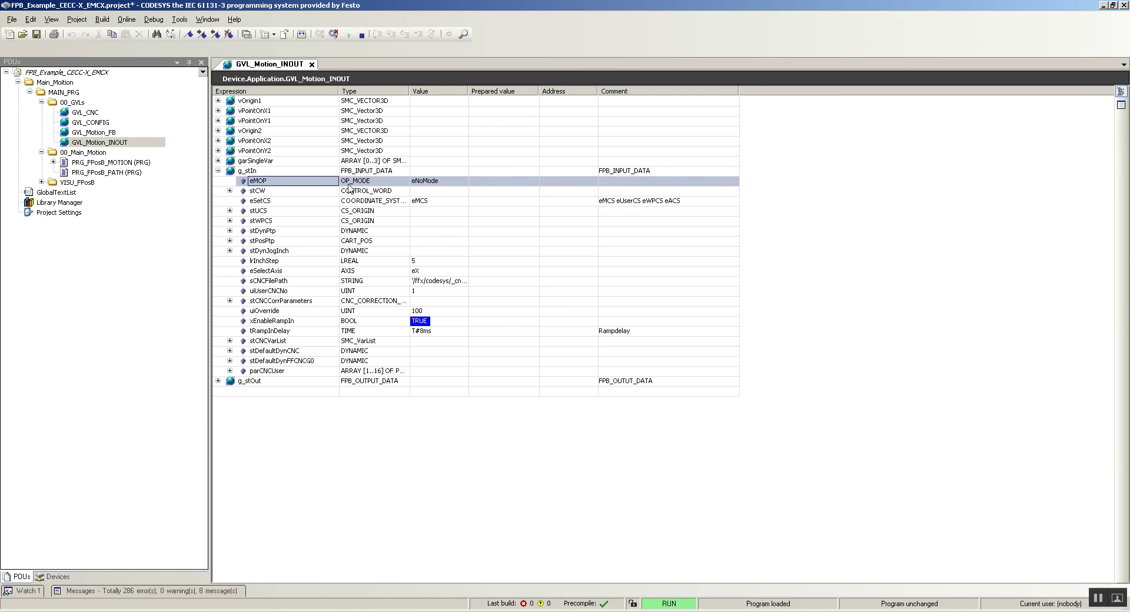
click(482, 181)
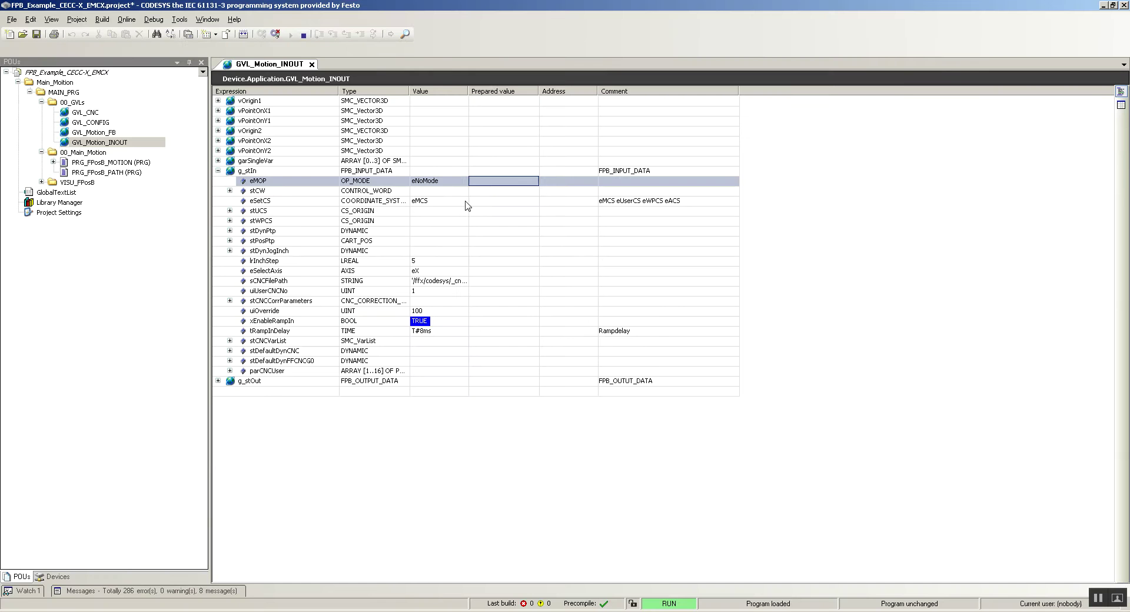
click(499, 182)
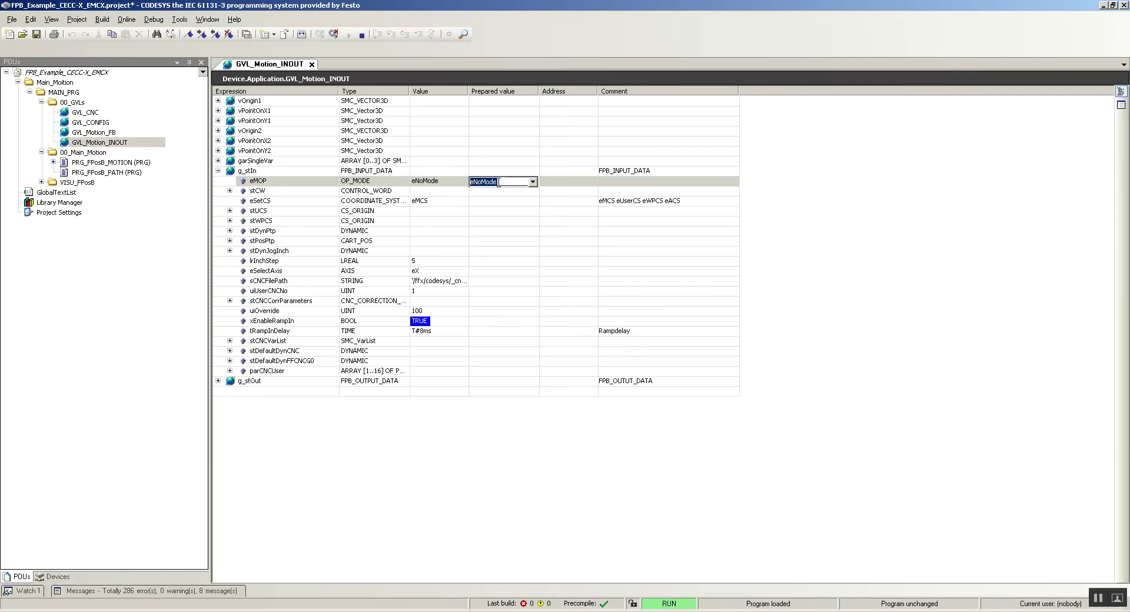
click(532, 182)
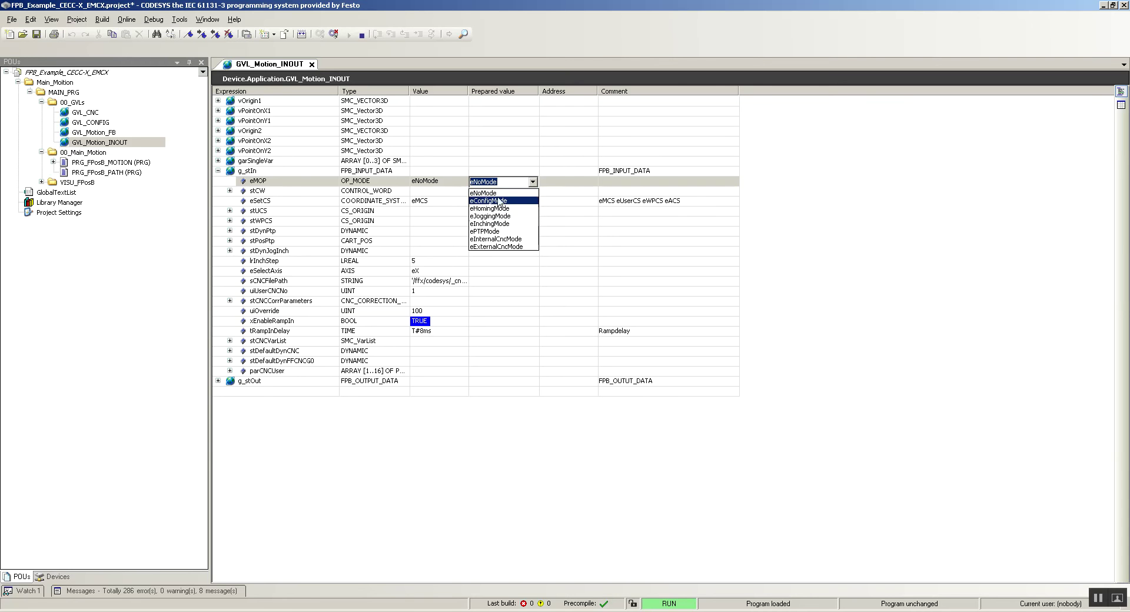
Step: Look up the peMOP operation mode values in the manual's Process Input data section, and return to CODESYS
key(alt+Tab)
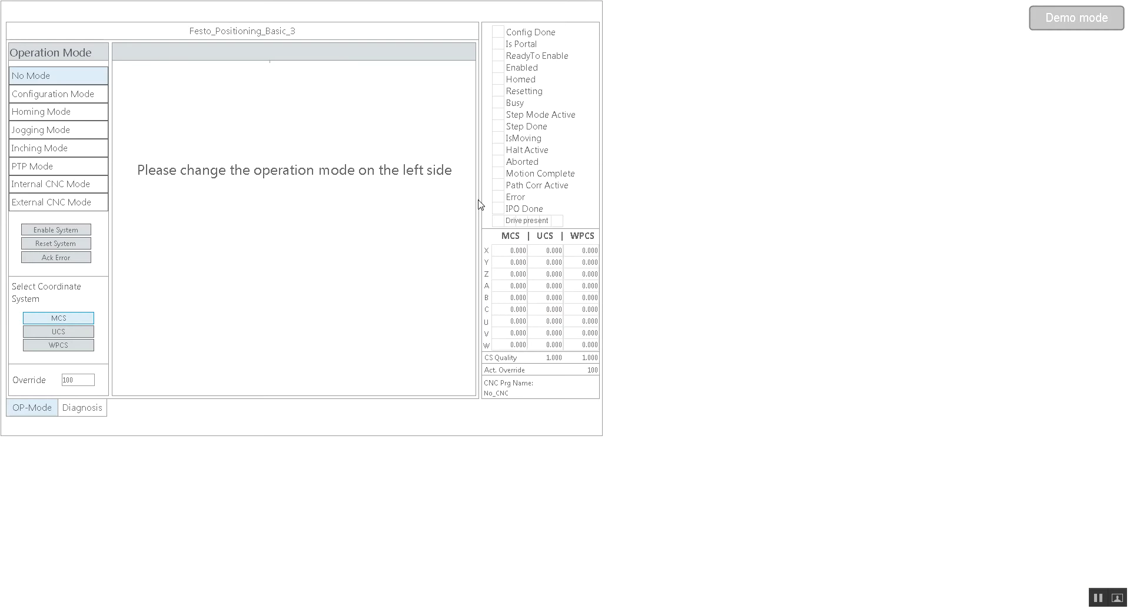
key(alt+Tab)
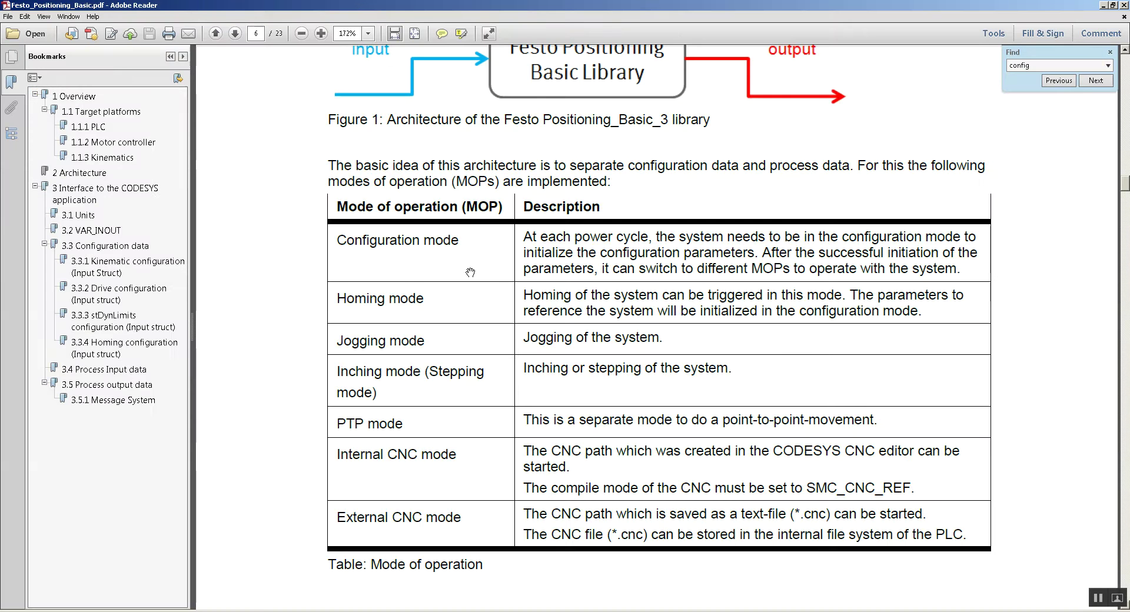
scroll(694, 290, down, 20)
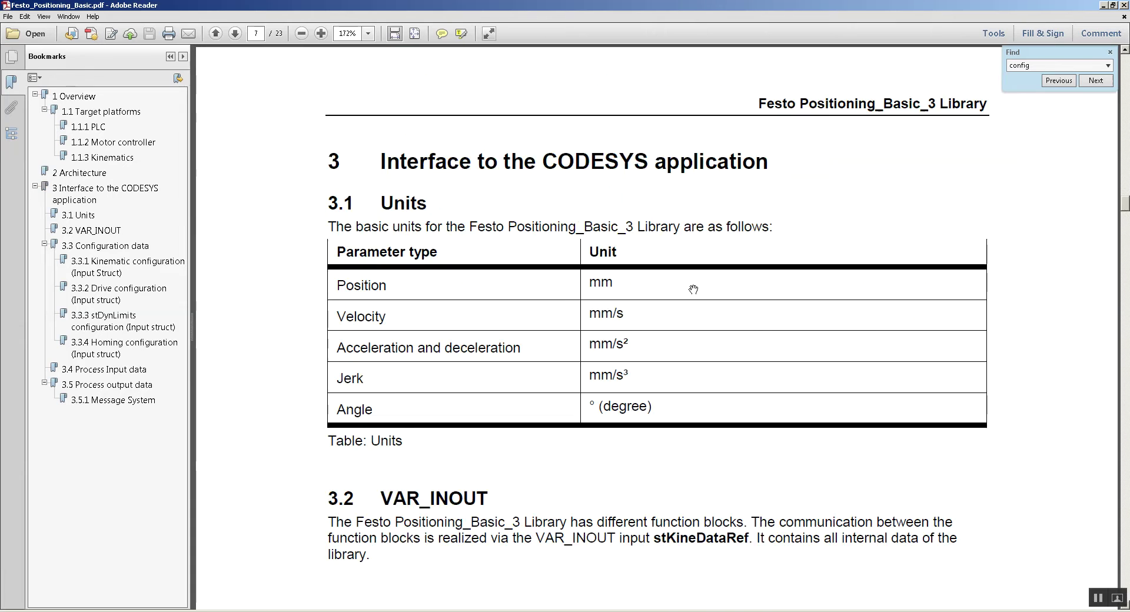
scroll(693, 290, down, 12)
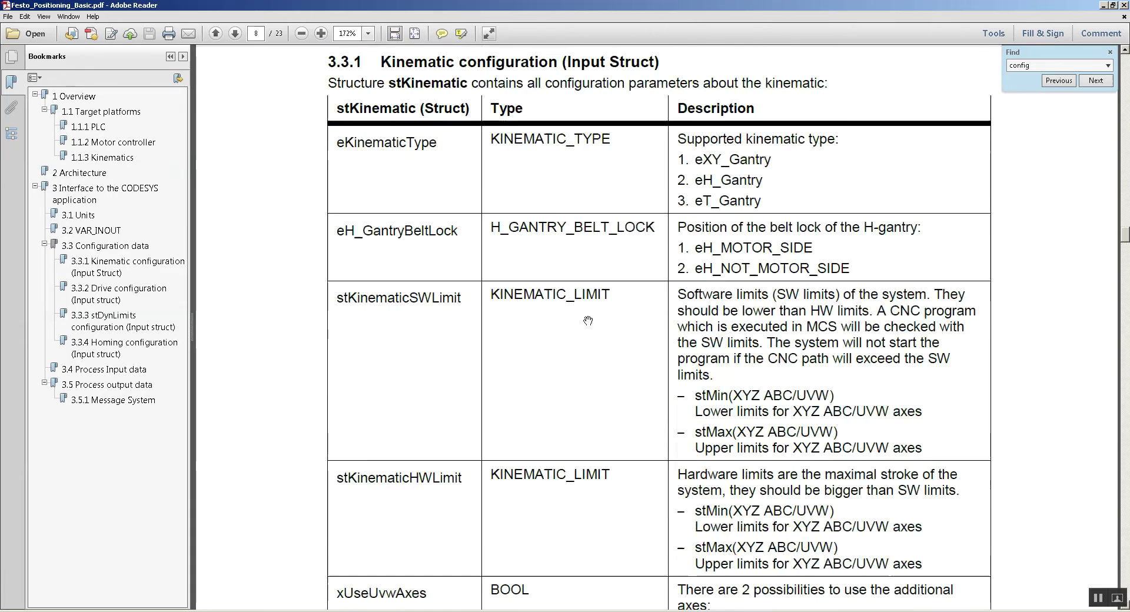
scroll(595, 314, down, 15)
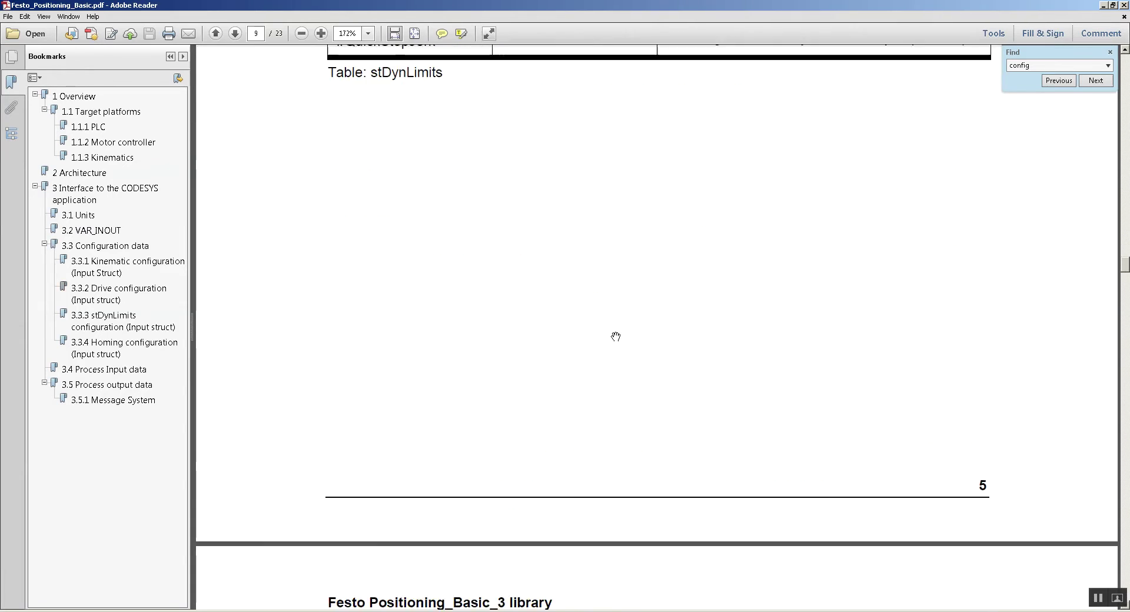
click(1110, 52)
scroll(723, 357, down, 15)
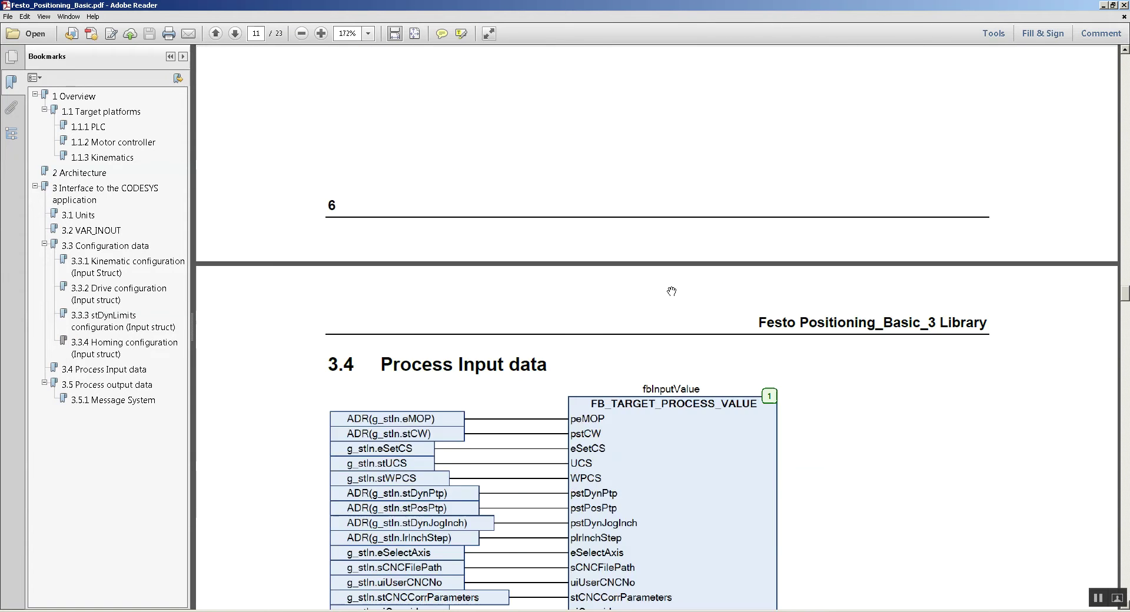
scroll(706, 277, down, 4)
scroll(745, 259, up, 2)
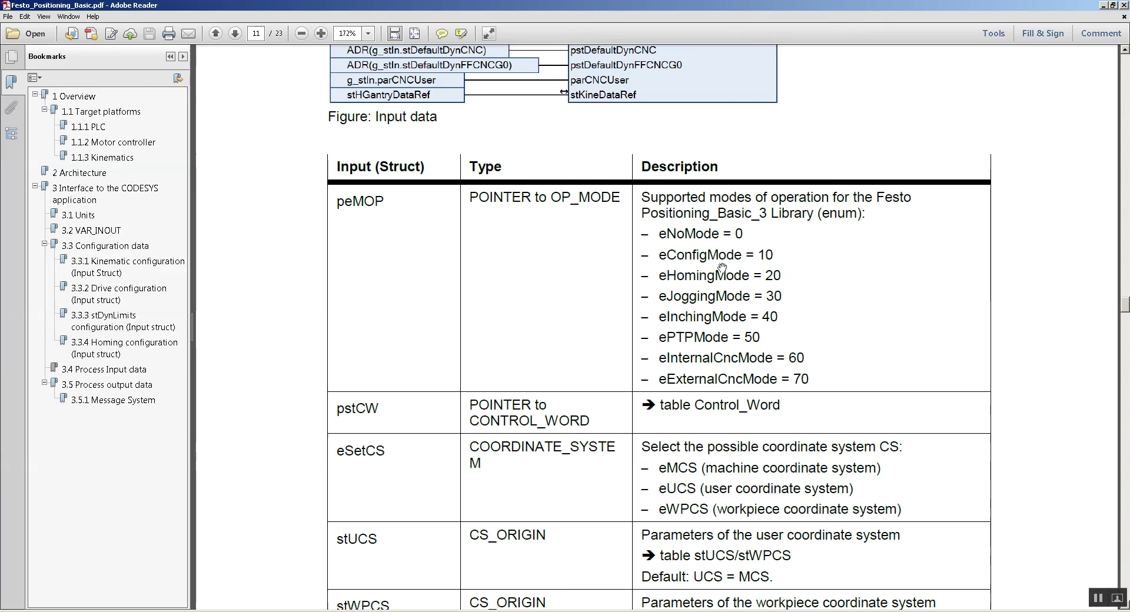
key(alt+Tab)
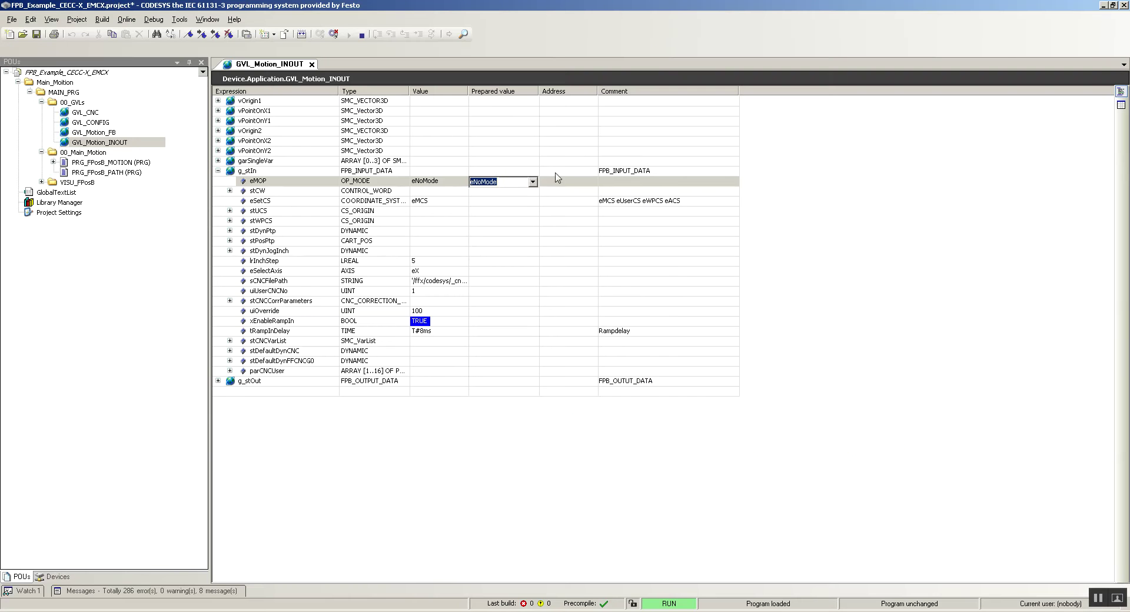
Step: Prepare the value 10 (eConfigMode) for the eMOP variable in g_stIn and compare it with the manual's mode list
click(531, 183)
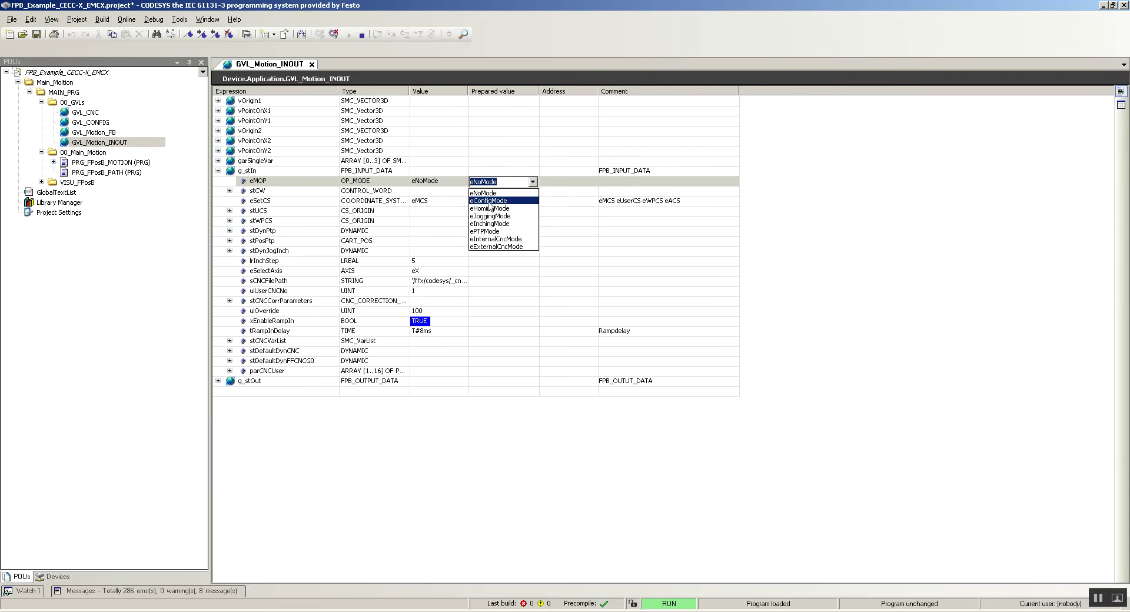
click(507, 191)
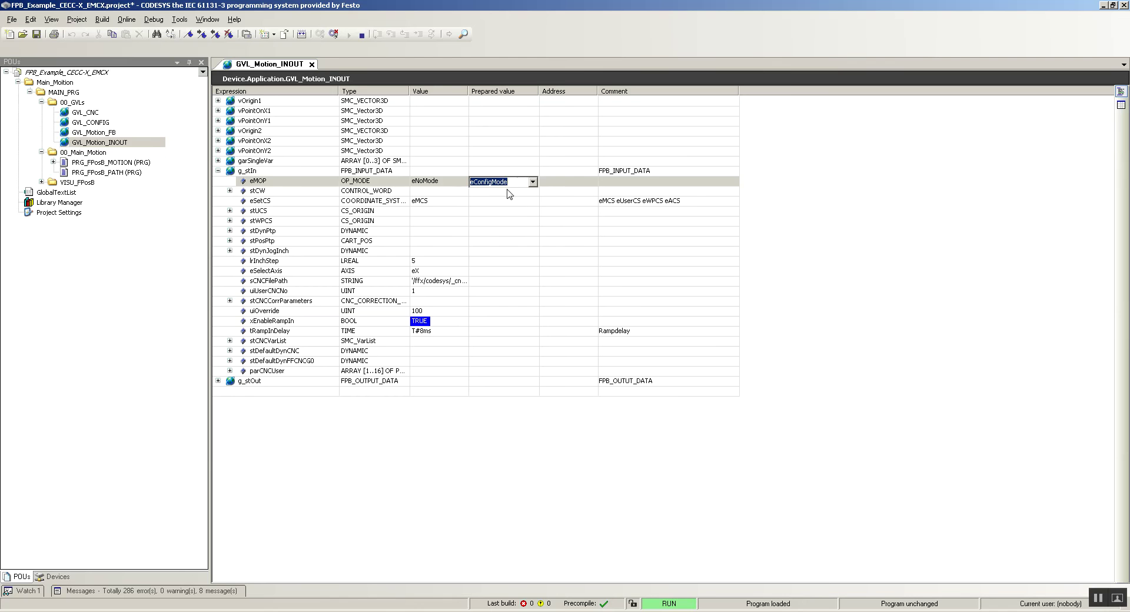
click(533, 182)
click(497, 193)
click(512, 182)
click(509, 192)
click(507, 181)
text(10)
key(Return)
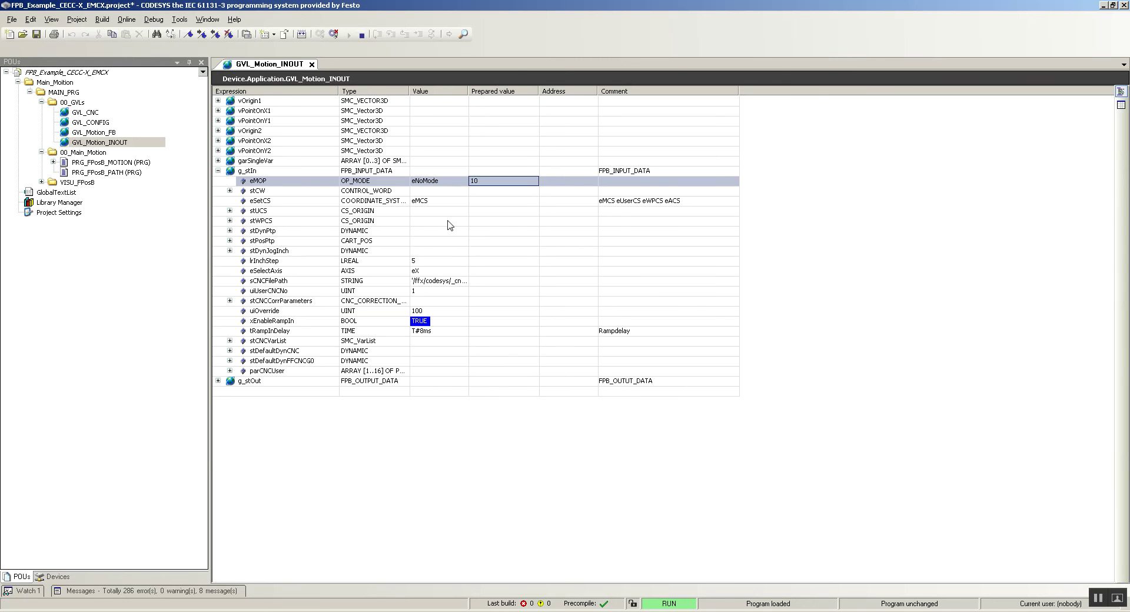
key(alt+Tab)
key(alt+Tab)
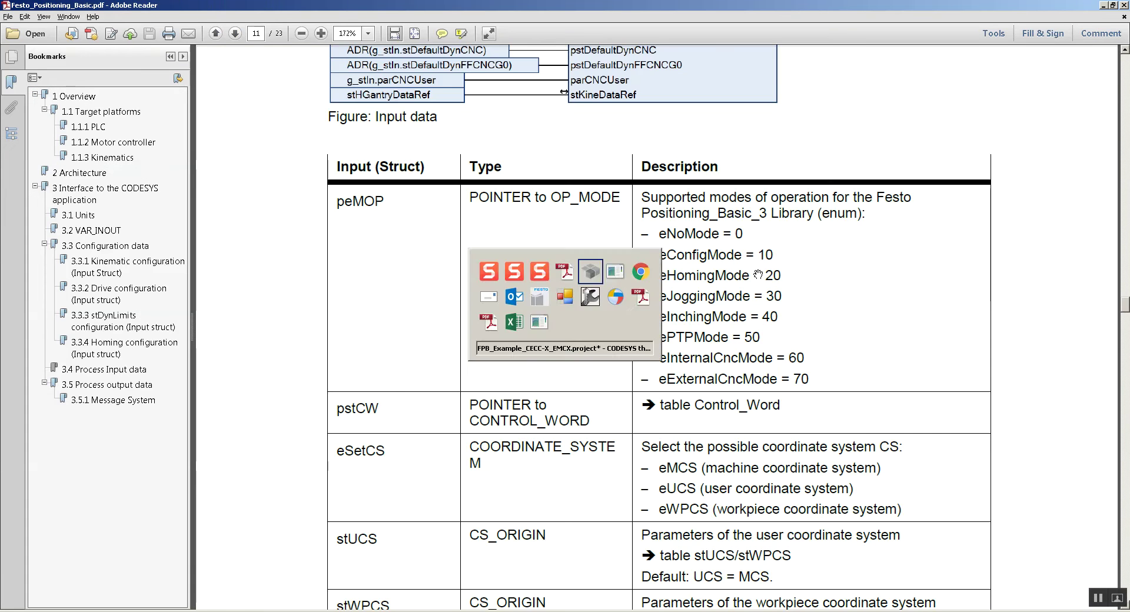
Step: Write the prepared eMOP value to the controller, check the operation mode in the visualization, and return to CODESYS
click(163, 21)
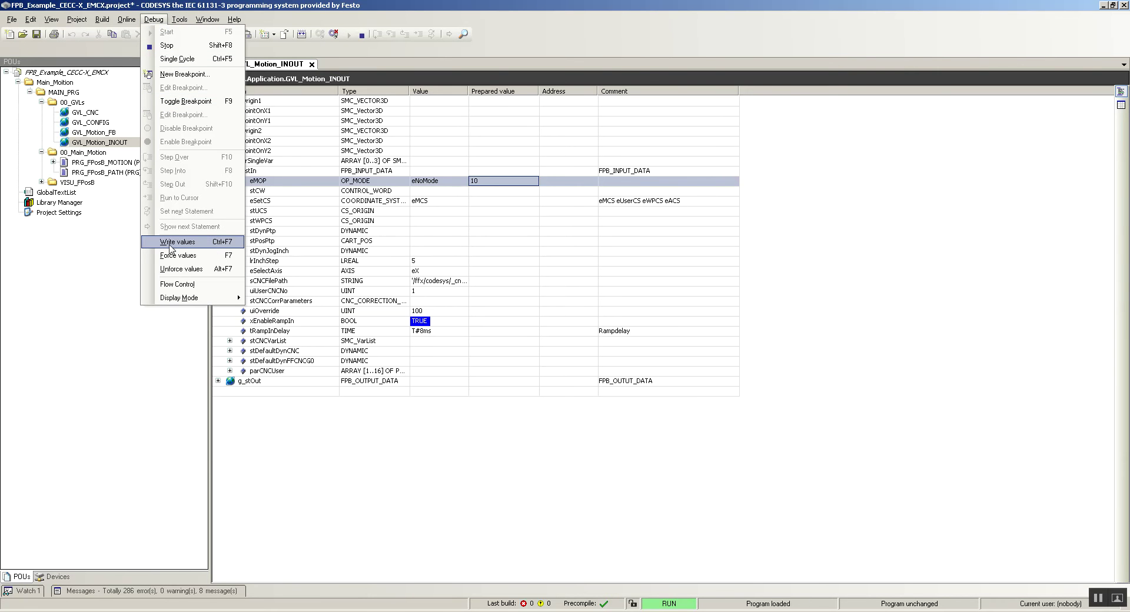
click(794, 266)
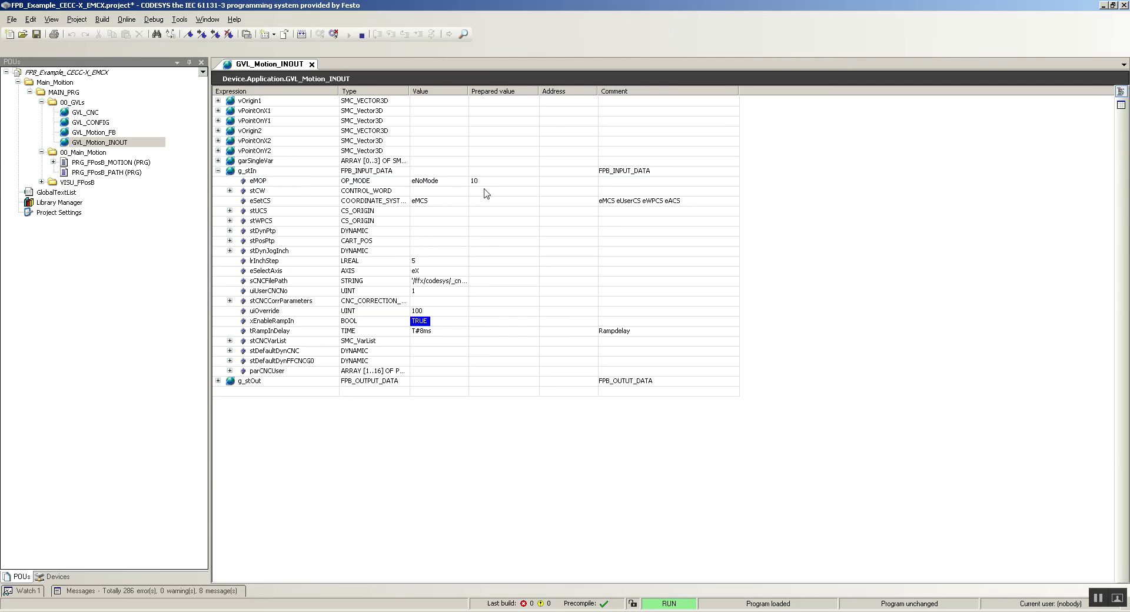
key(alt+Tab)
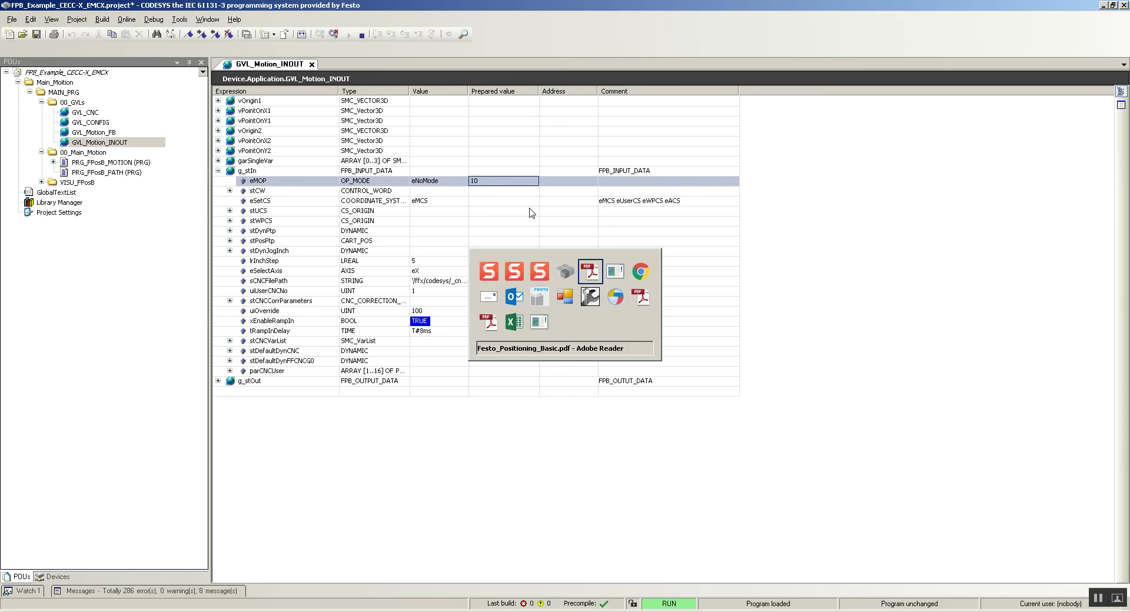
key(alt+Tab)
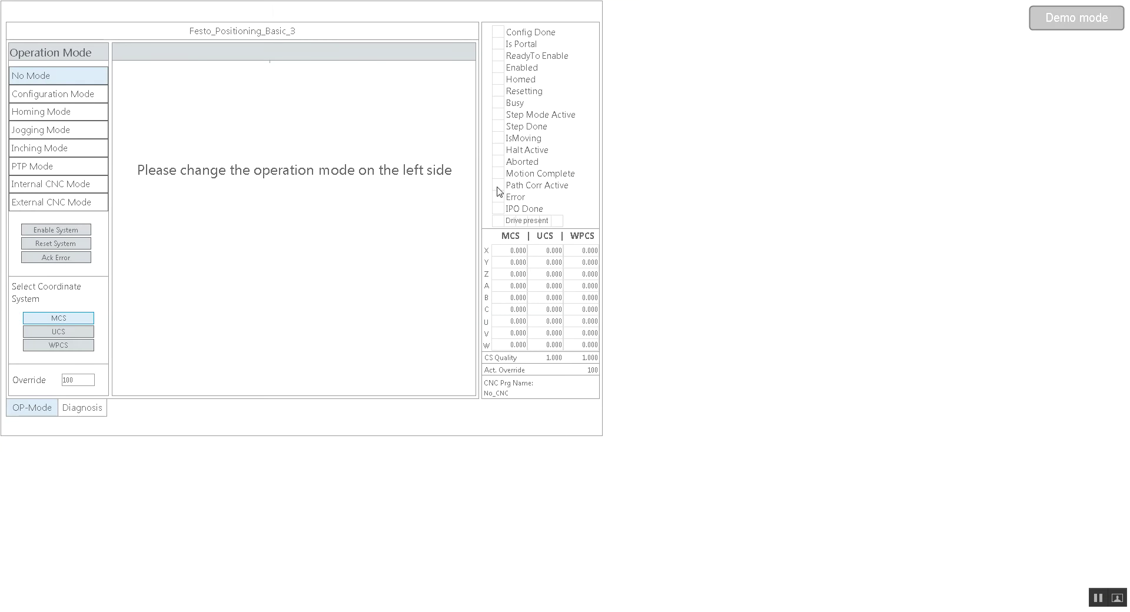
key(alt+Tab)
key(alt+Tab)
key(alt+Tab)
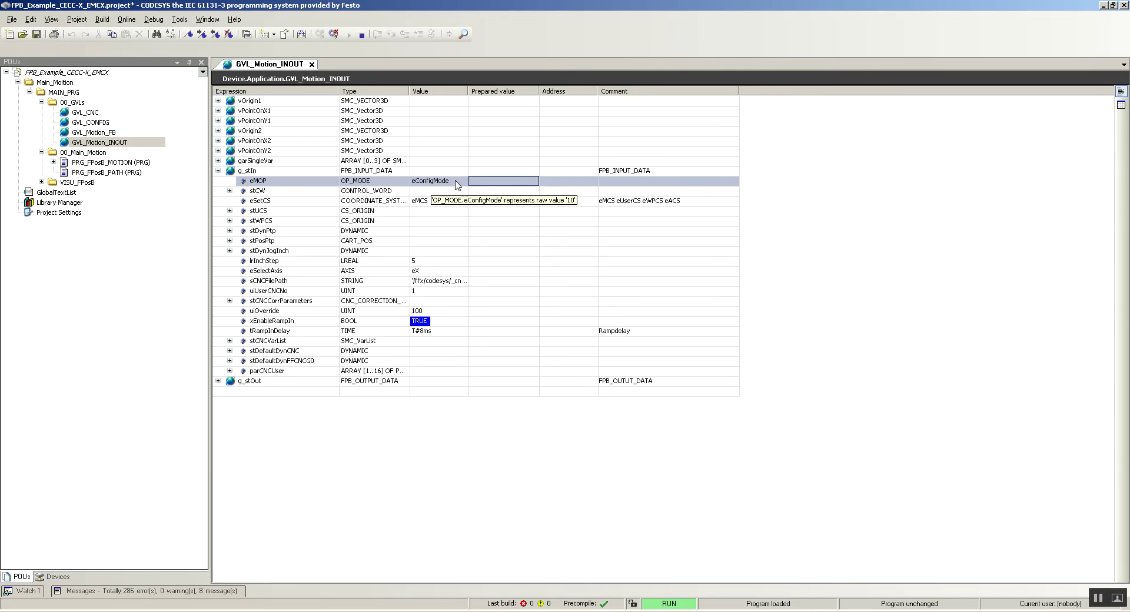
key(alt+Tab)
key(alt+Tab)
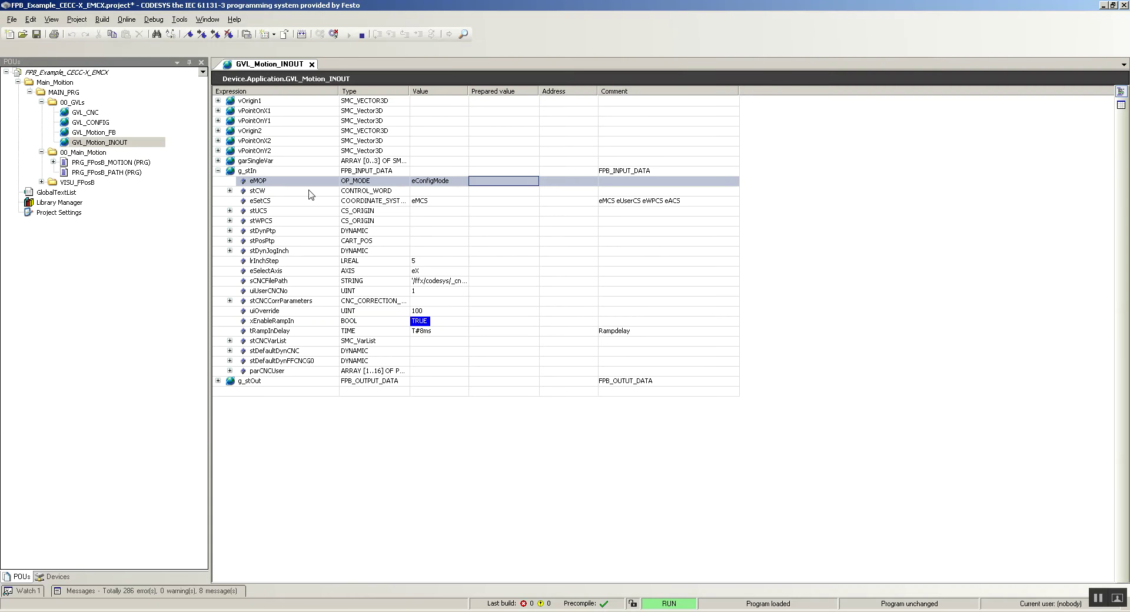
Step: Expand the stCW control word, write TRUE to xSetOpMode, and check the active operation mode in the visualization
click(230, 191)
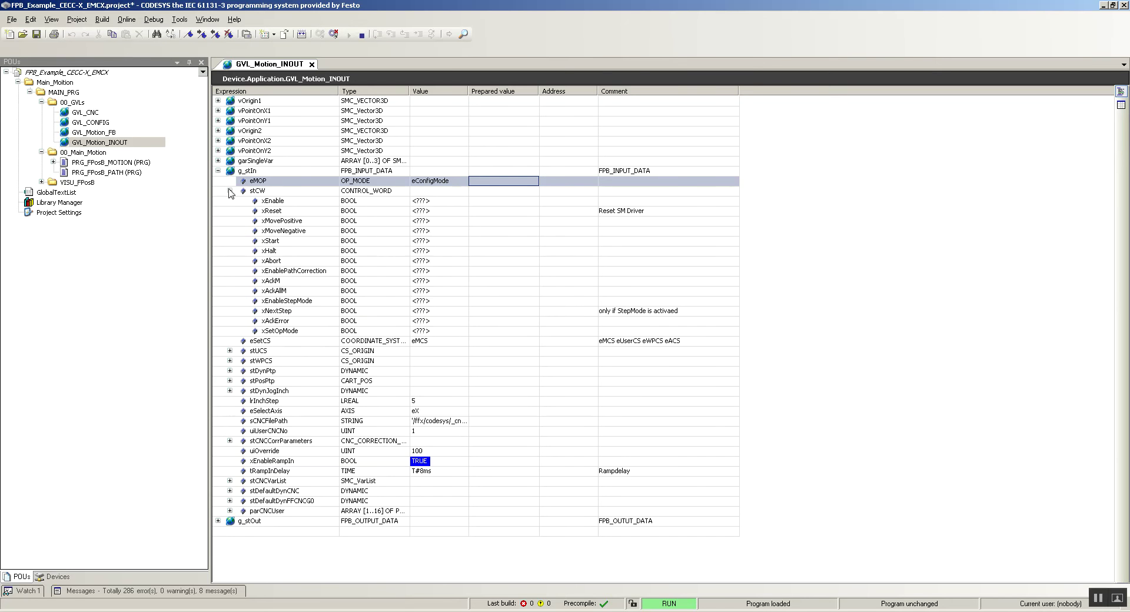
click(278, 332)
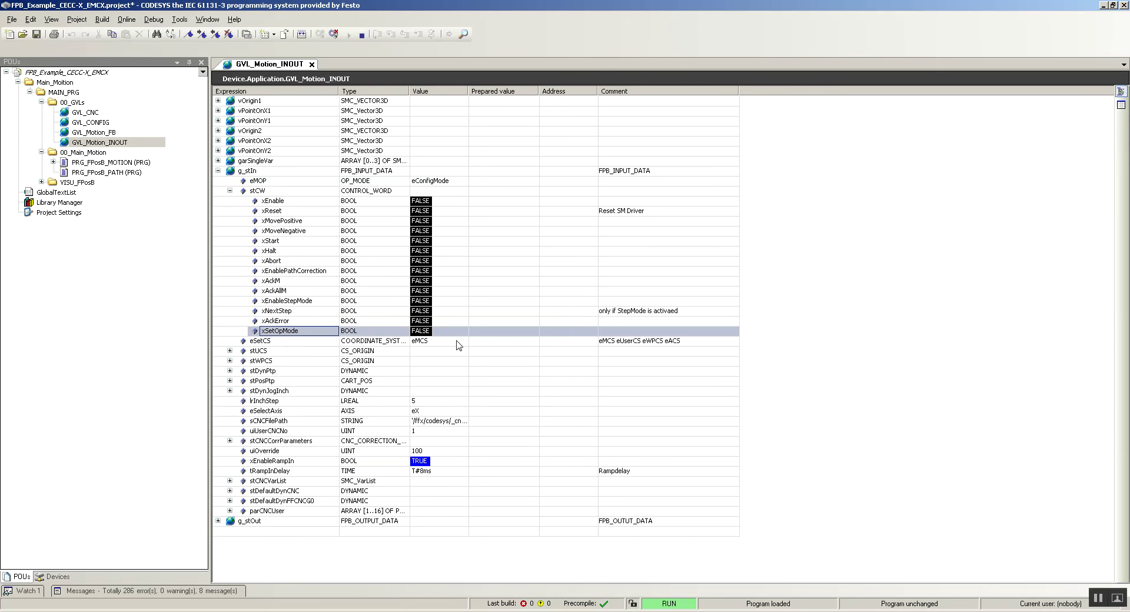
click(483, 333)
click(498, 334)
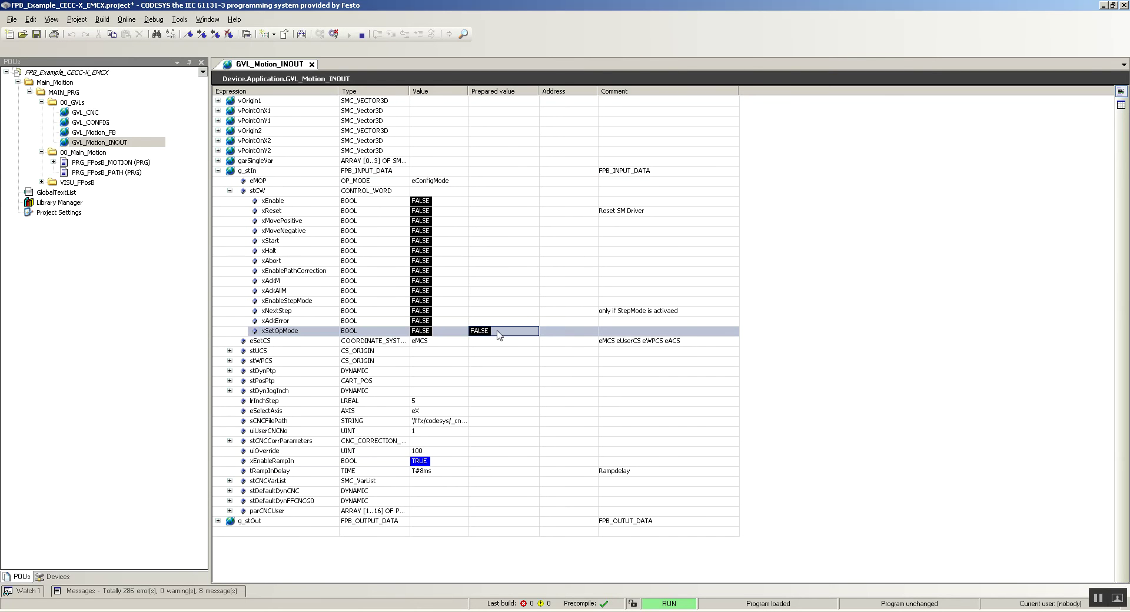
key(alt+Tab)
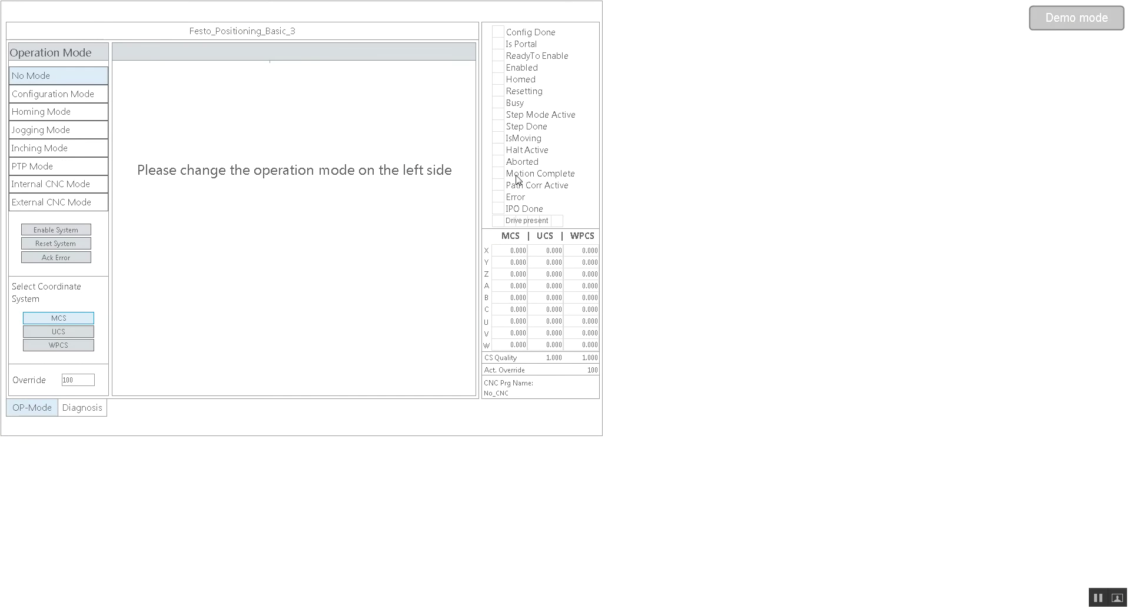
key(alt+Tab)
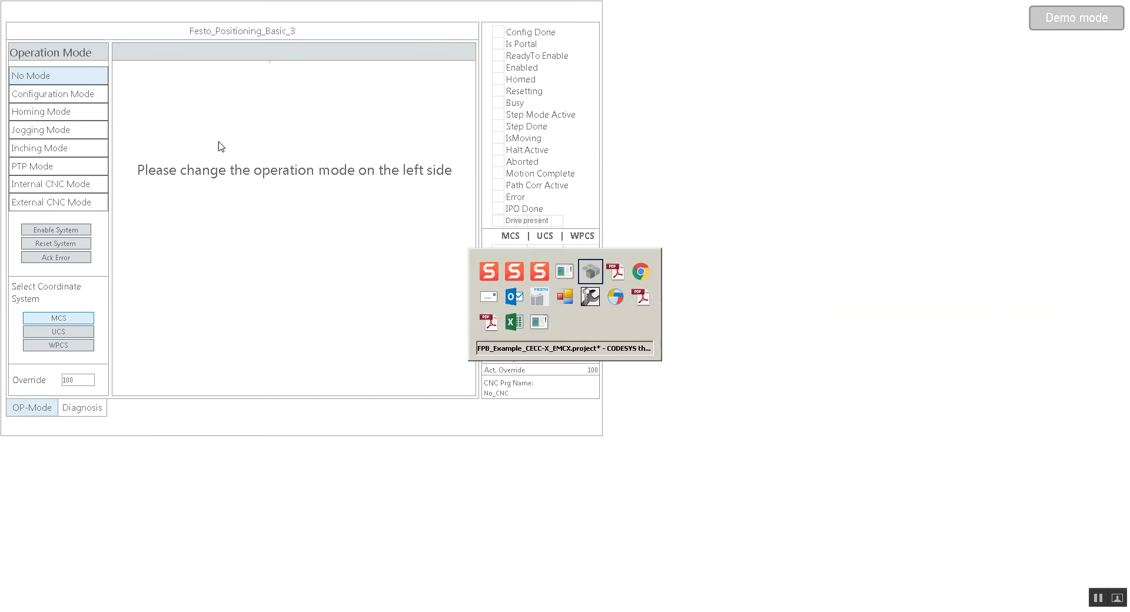
click(514, 332)
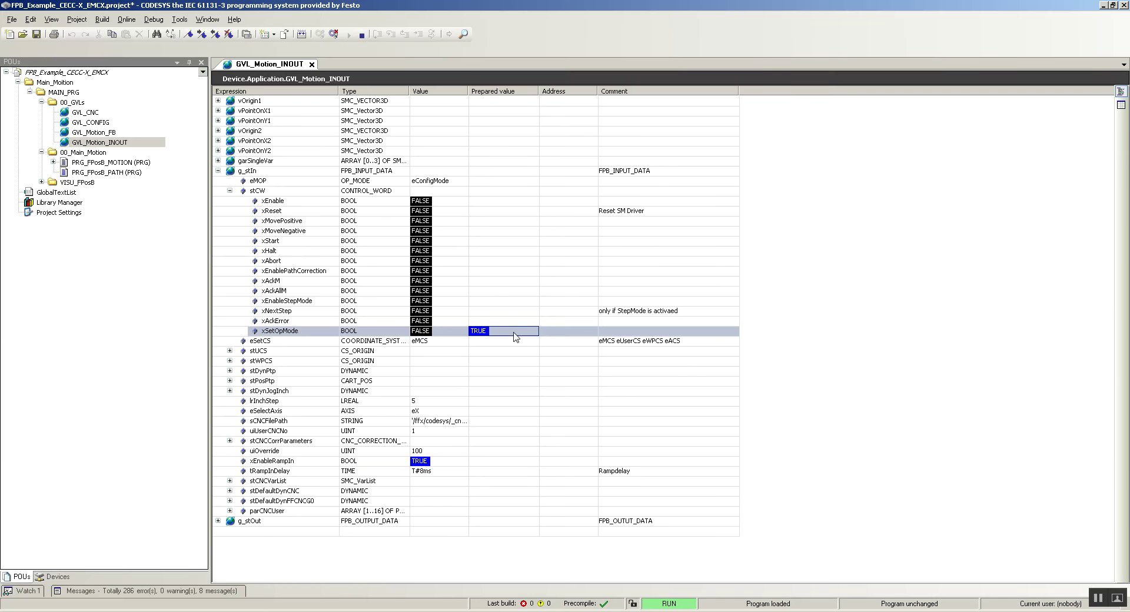
key(ctrl+F7)
key(ctrl+F7)
key(alt+Tab)
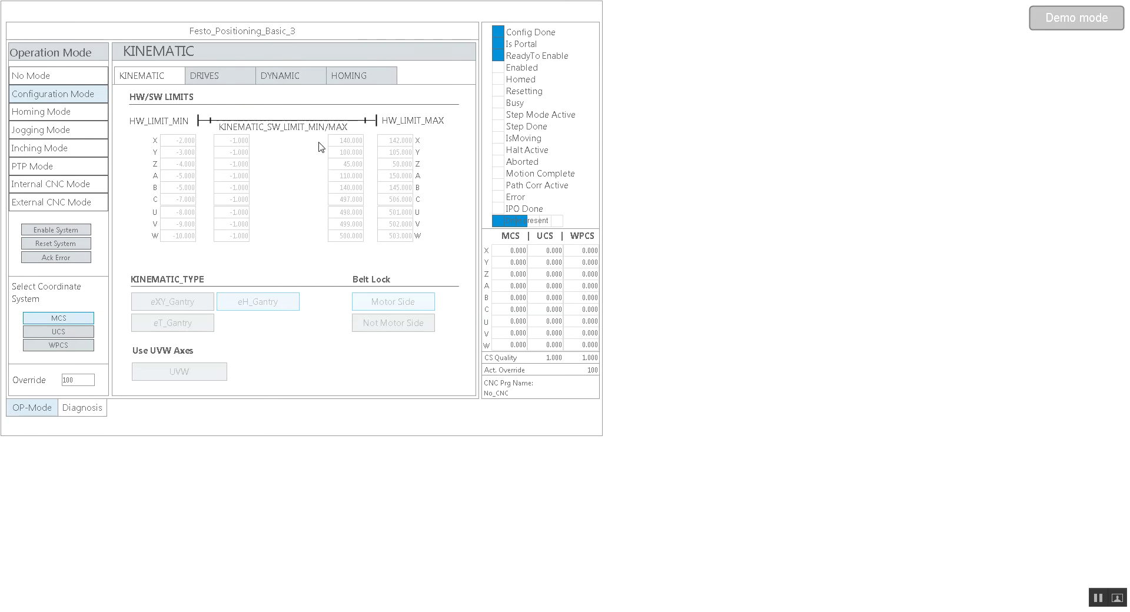
key(alt+Tab)
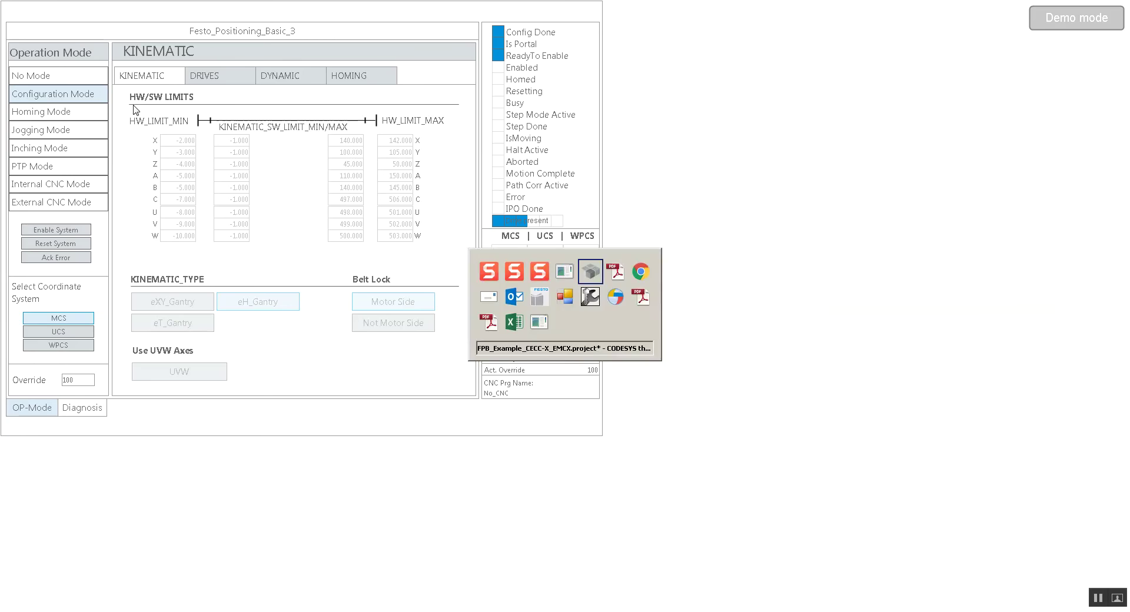
Step: Look up the homing mode value in the manual and write 20 (eHomingMode) to eMOP
click(503, 181)
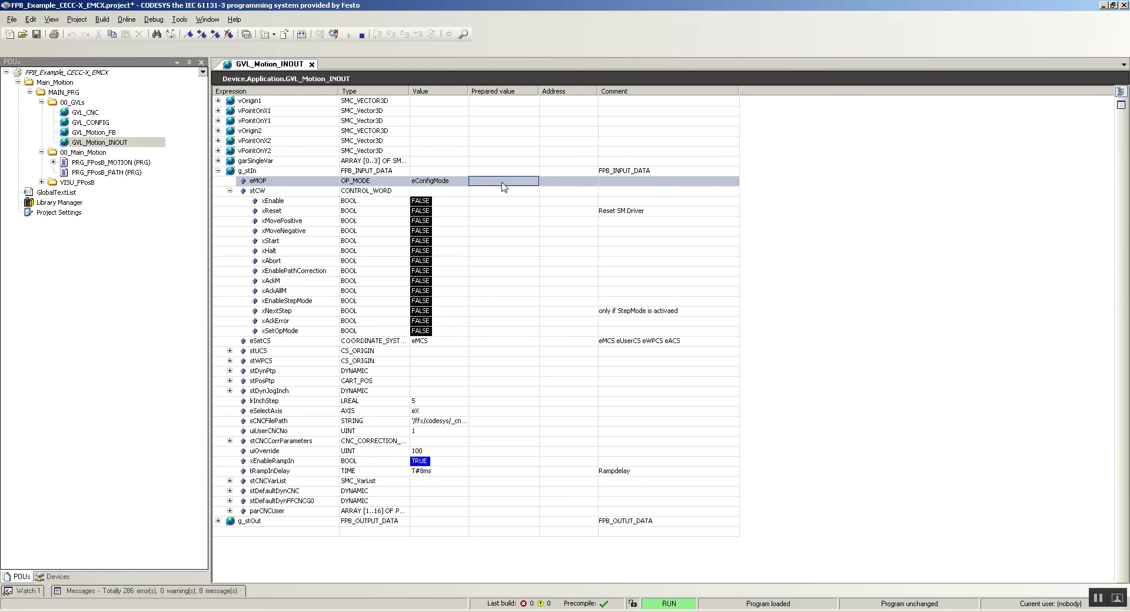
key(alt+Tab)
key(alt+Tab)
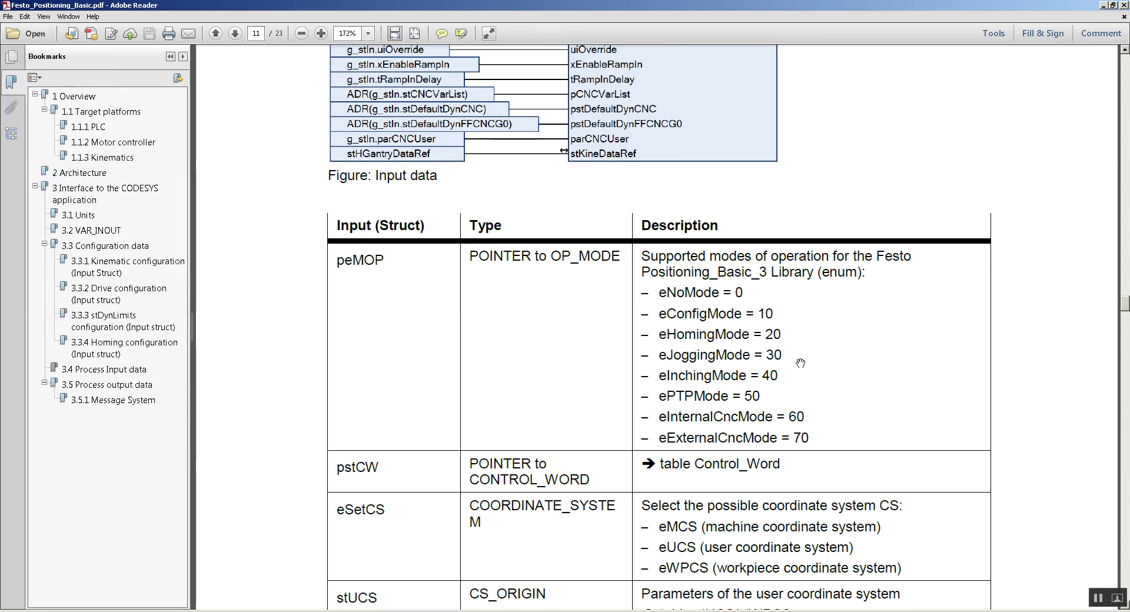
key(alt+Tab)
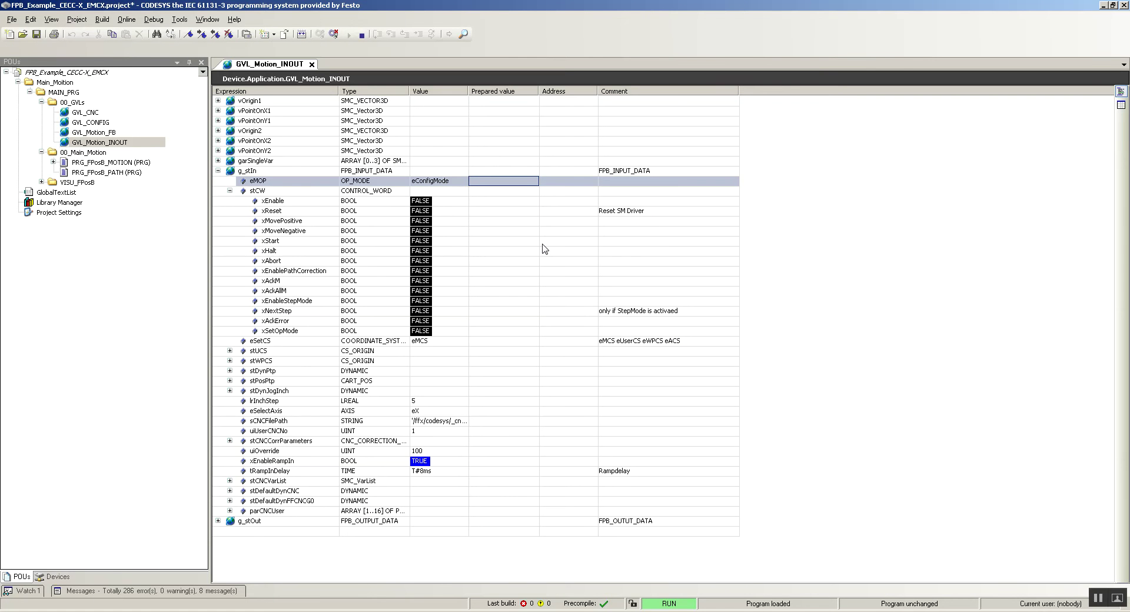
text(2)
key(Return)
key(ctrl+F7)
Step: Write TRUE to xSetOpMode in stCW to activate Homing Mode, and check the mode in the visualization
click(490, 332)
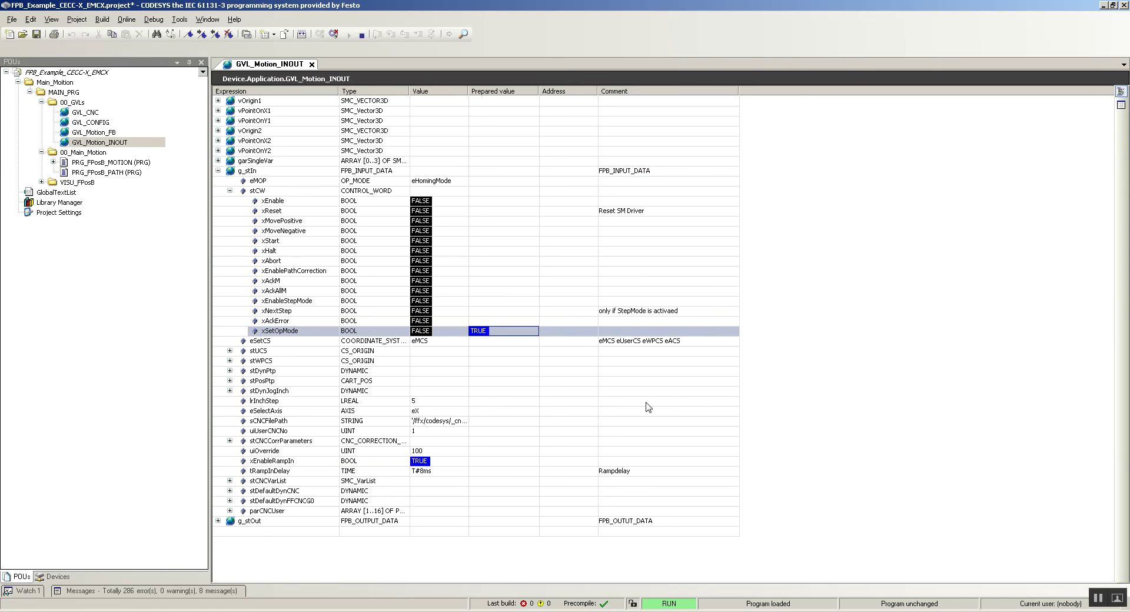
key(alt+Tab)
key(alt+Tab)
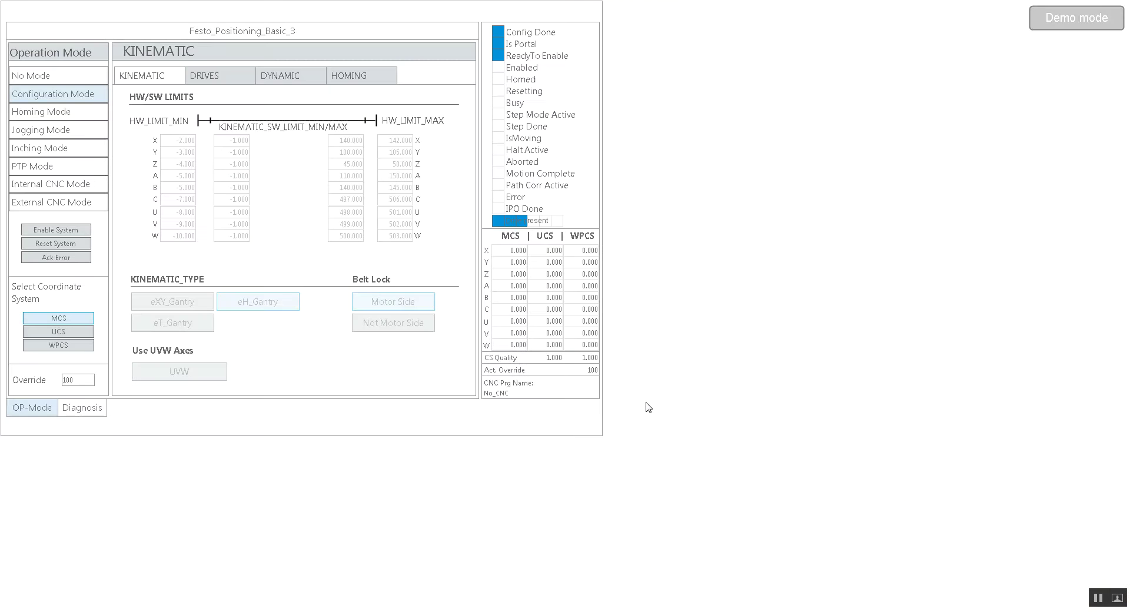
key(alt+Tab)
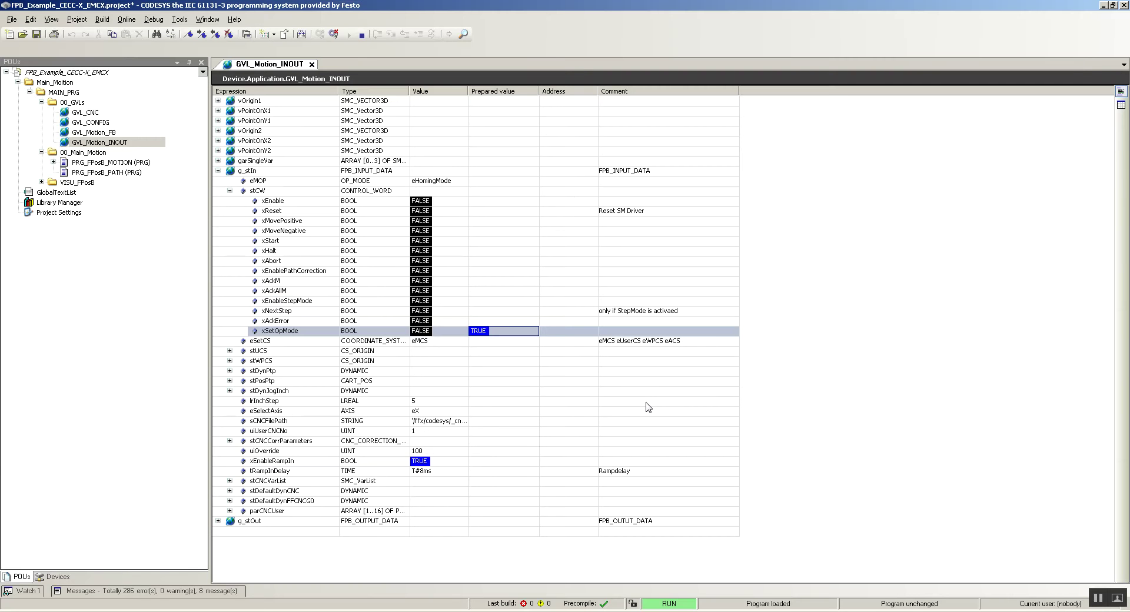
key(ctrl+F7)
key(alt+Tab)
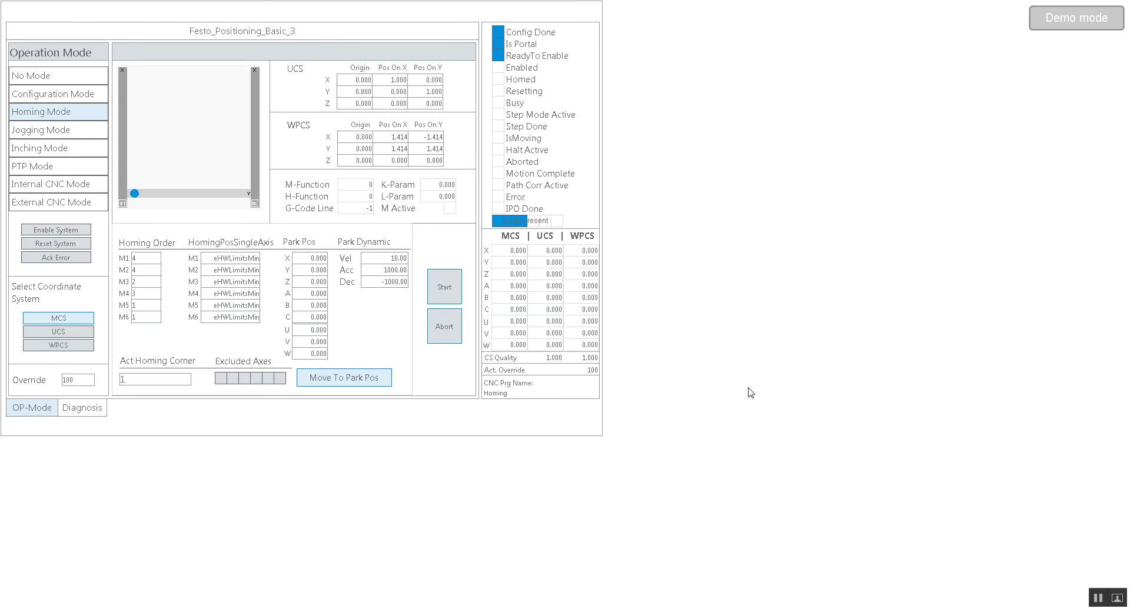
key(alt+Tab)
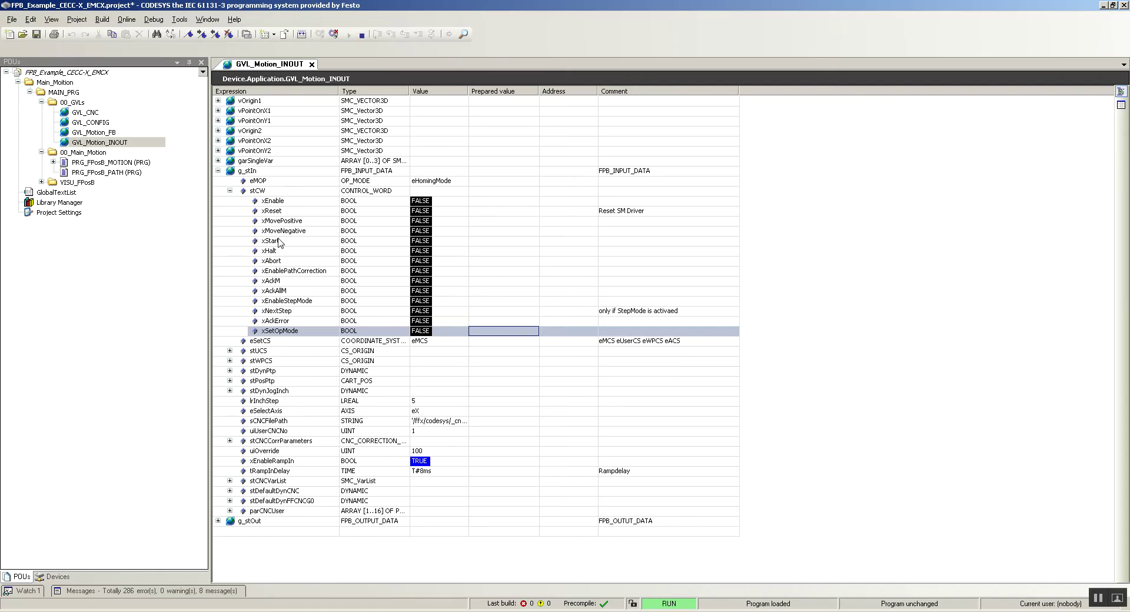
Step: Write TRUE to xEnable in stCW to enable the system, and check the Enabled status in the visualization
click(298, 201)
click(486, 203)
key(ctrl+F7)
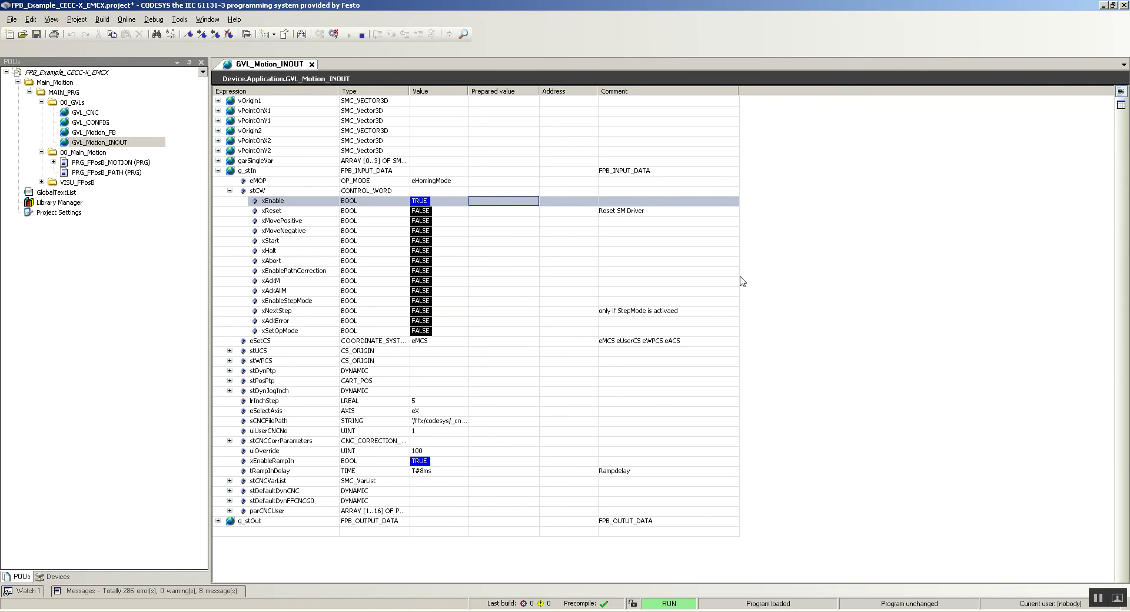
key(alt+Tab)
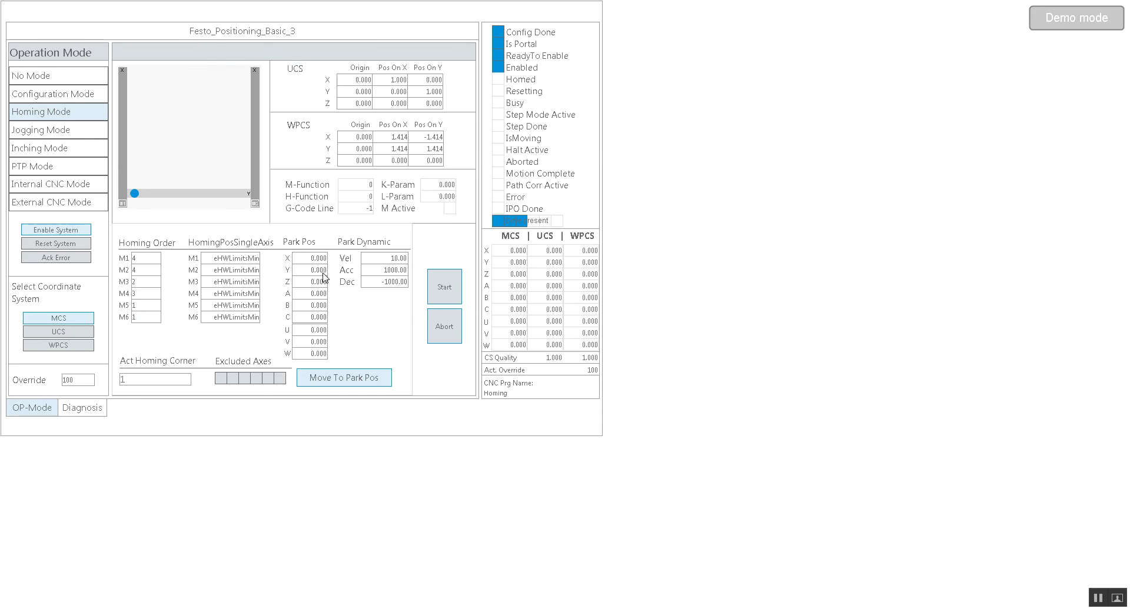
key(alt+Tab)
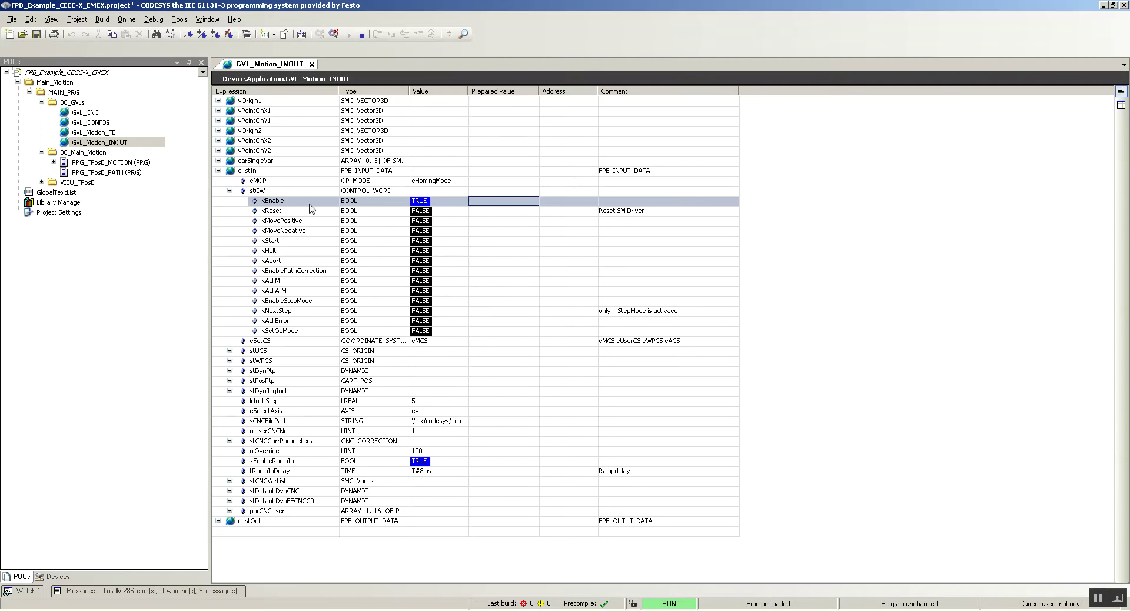
Step: Write TRUE to xStart in stCW to start homing, and check the Homed status in the visualization
click(287, 241)
click(492, 243)
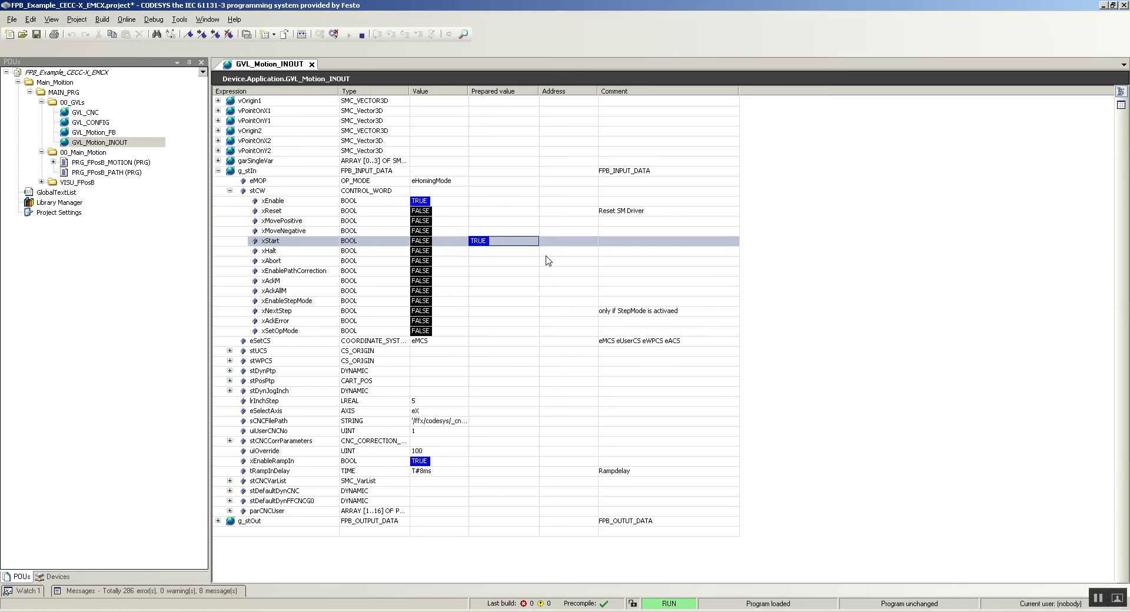
key(ctrl+F7)
key(alt+Tab)
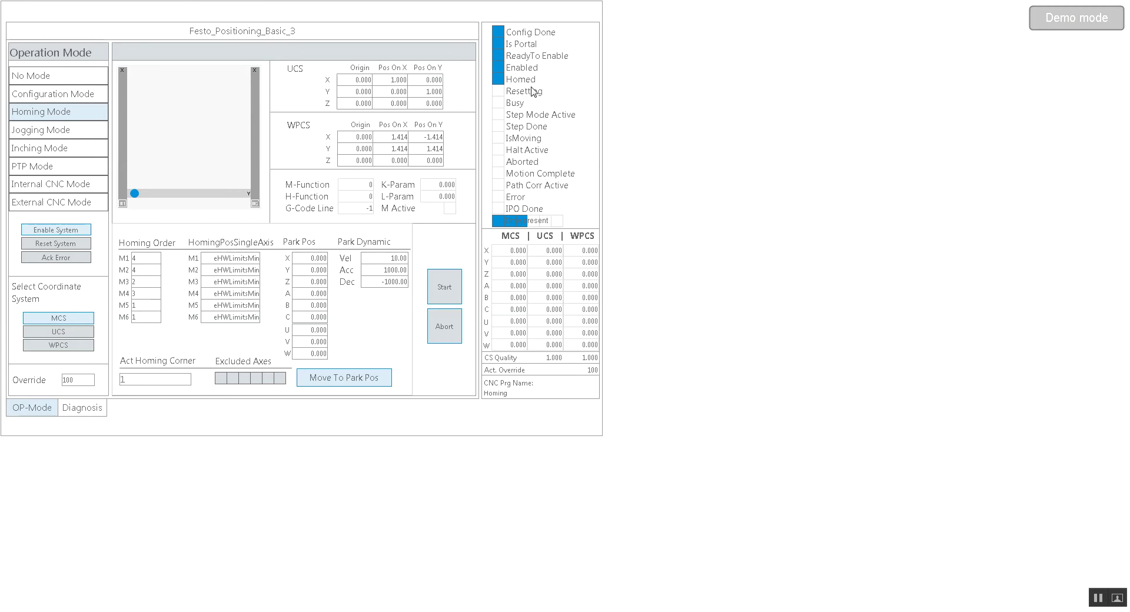
key(alt+Tab)
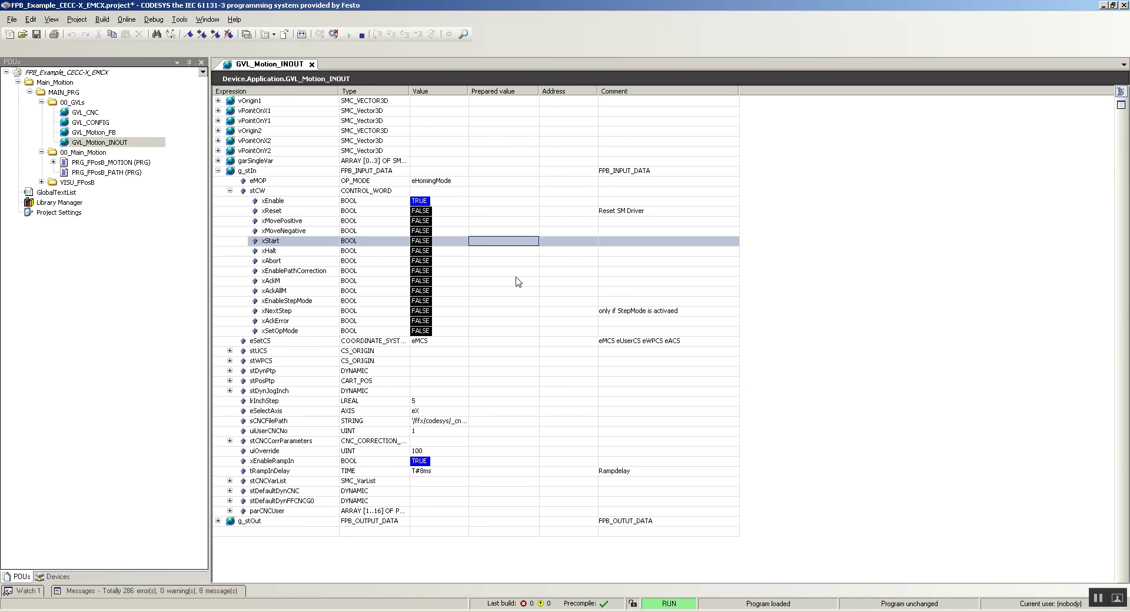
Step: Examine the Control_Word table in the Festo_Positioning_Basic.pdf manual and compare it with the stCW variables in CODESYS and the visualization
key(alt+Tab)
key(alt+Tab)
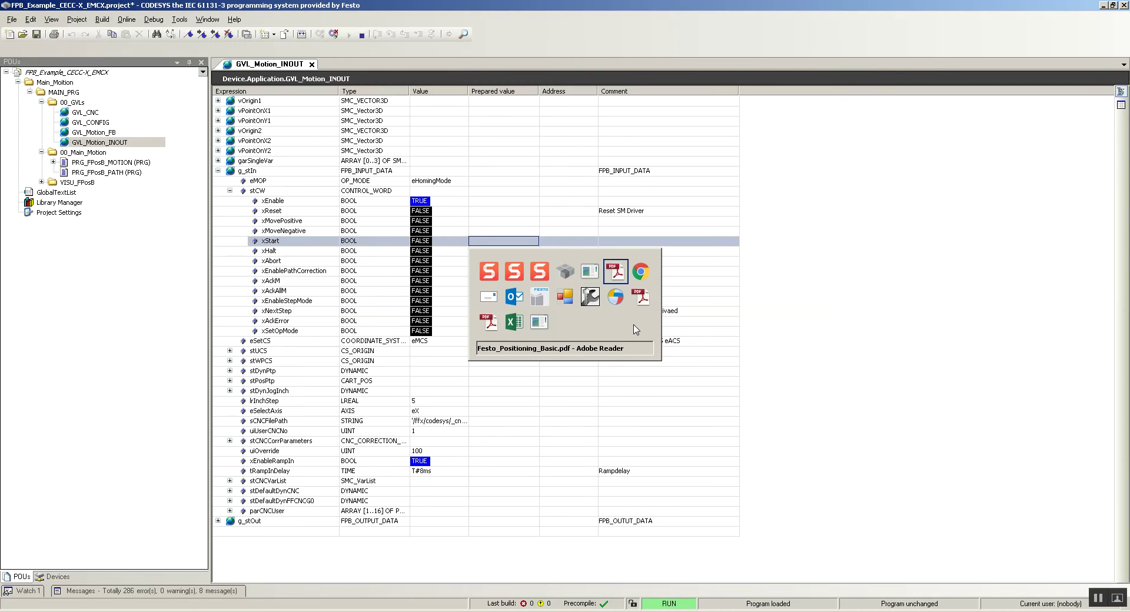
scroll(293, 328, down, 20)
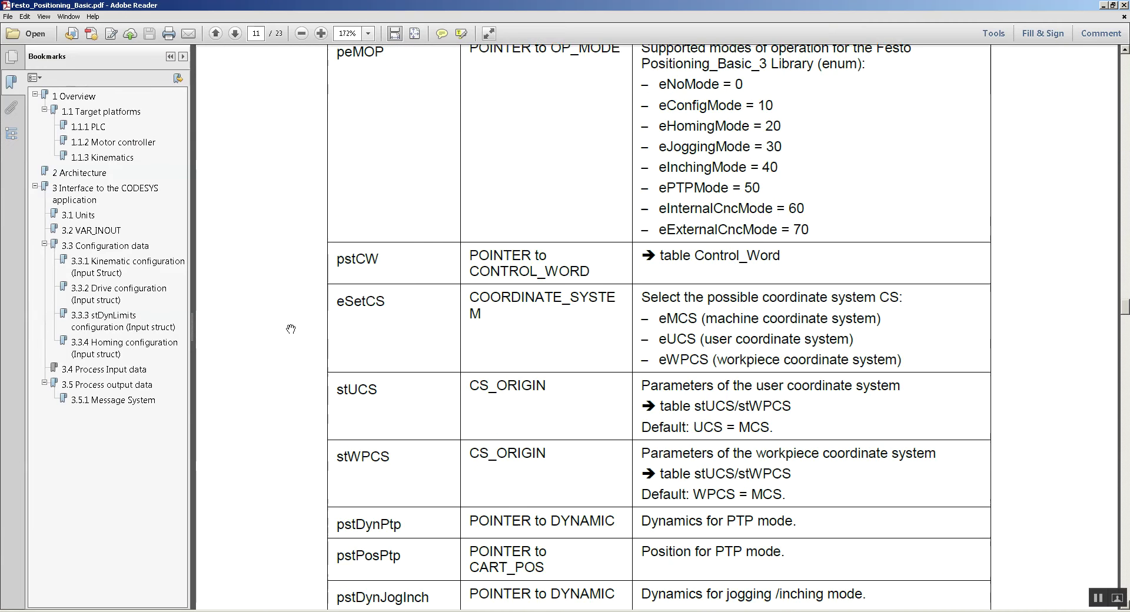
scroll(284, 343, down, 10)
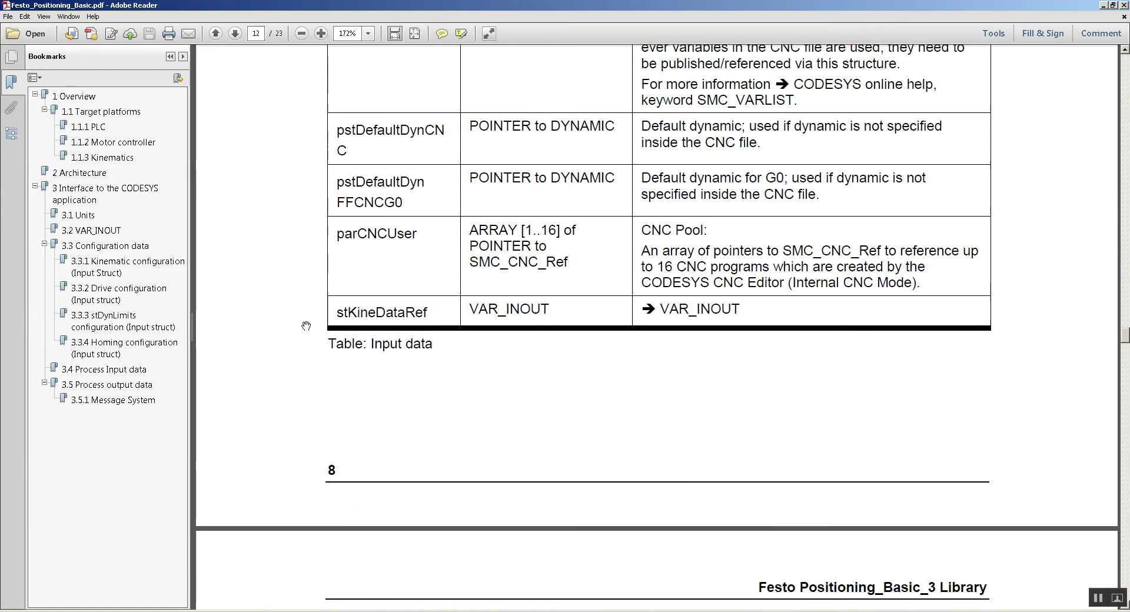
scroll(300, 327, down, 4)
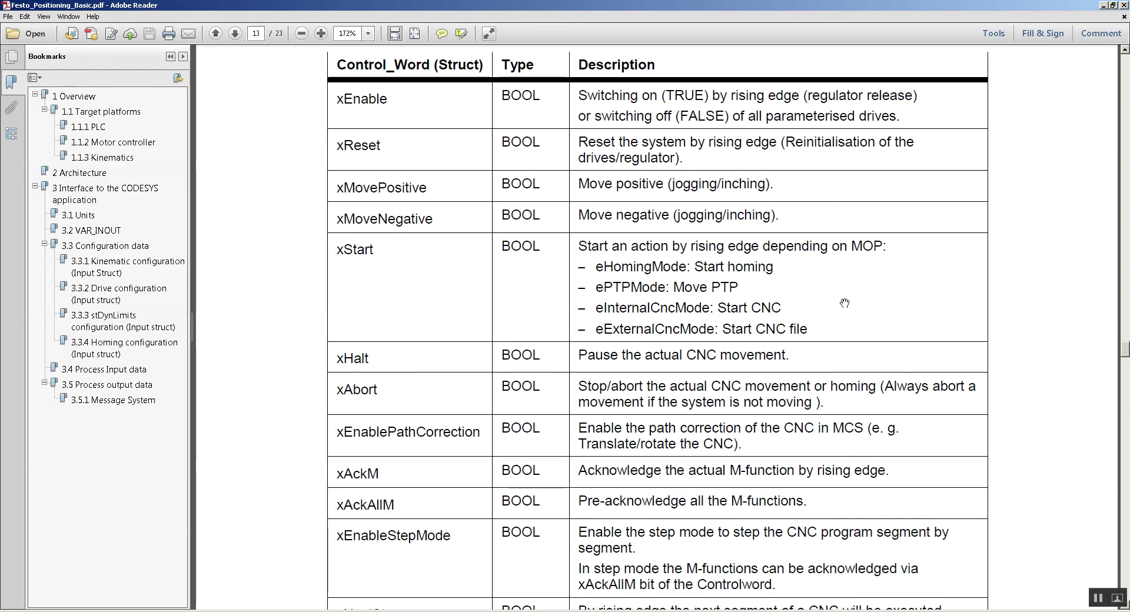
key(alt+Tab)
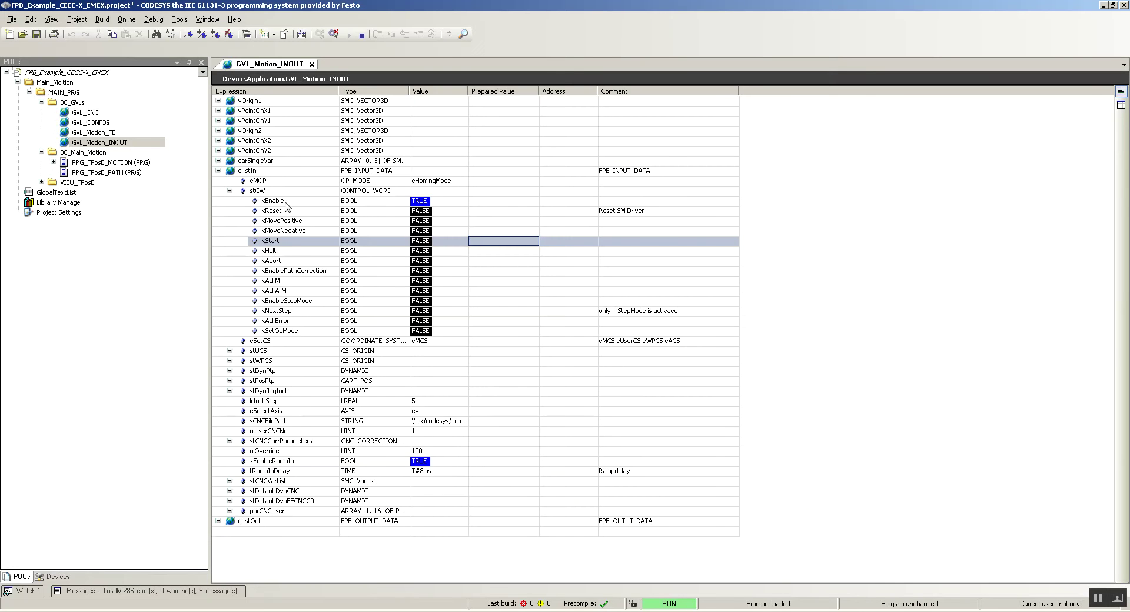
key(alt+Tab)
key(alt+Tab)
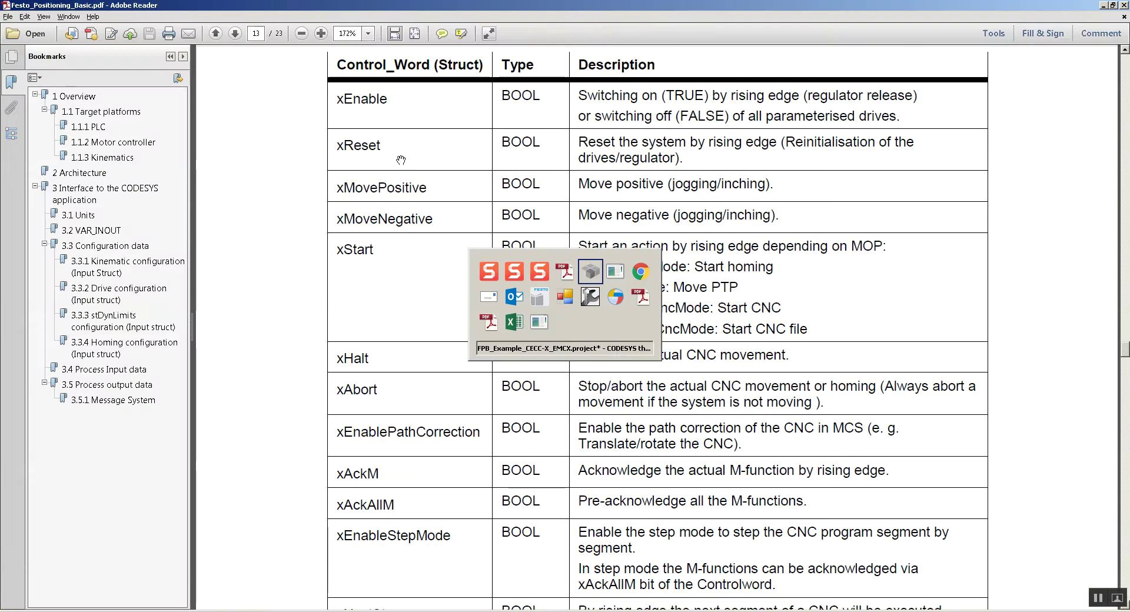
key(alt+Tab)
key(alt+Tab)
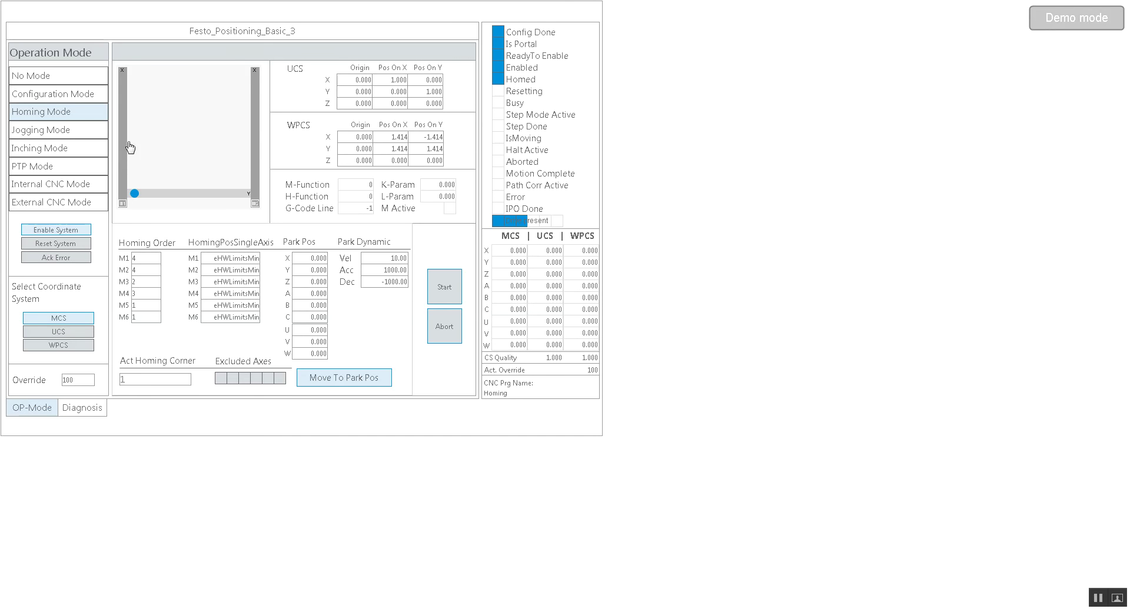
Step: Look up the jogging mode value in the manual's peMOP table and write 30 (eJoggingMode) to eMOP in CODESYS
key(alt+Tab)
key(alt+Tab)
key(alt+Tab)
key(alt+Tab)
key(alt+Tab)
key(alt+Tab)
scroll(537, 234, up, 6)
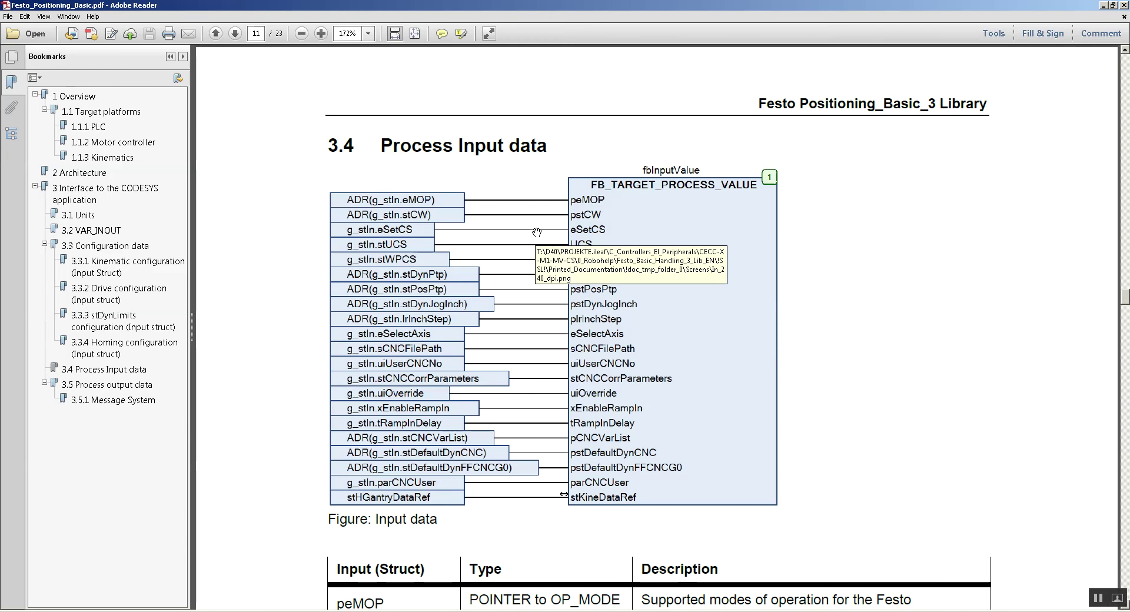
scroll(538, 234, down, 3)
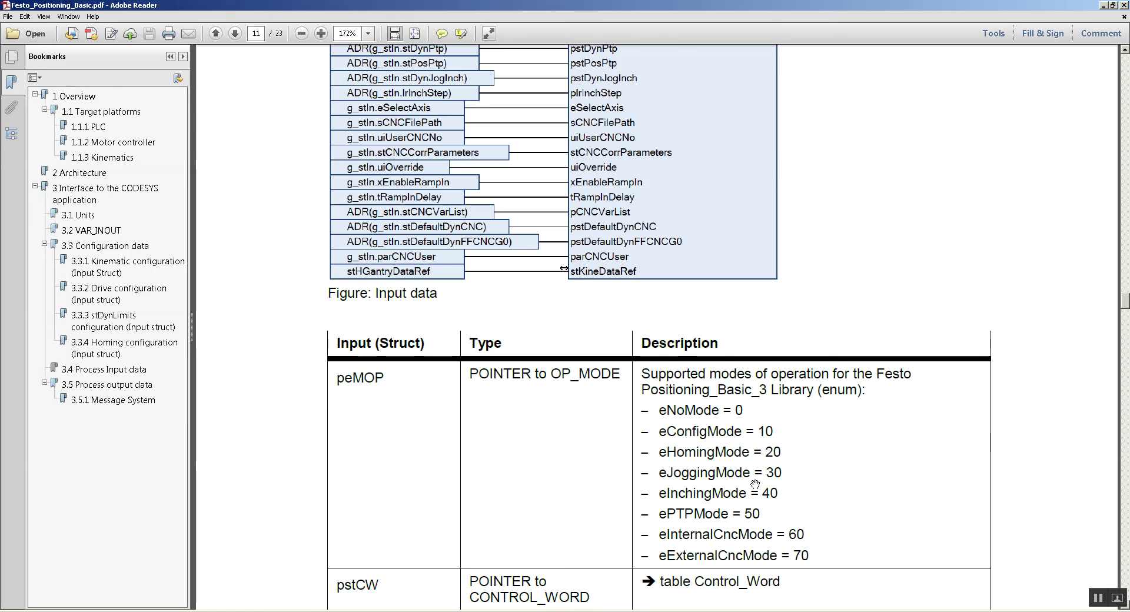
key(alt+Tab)
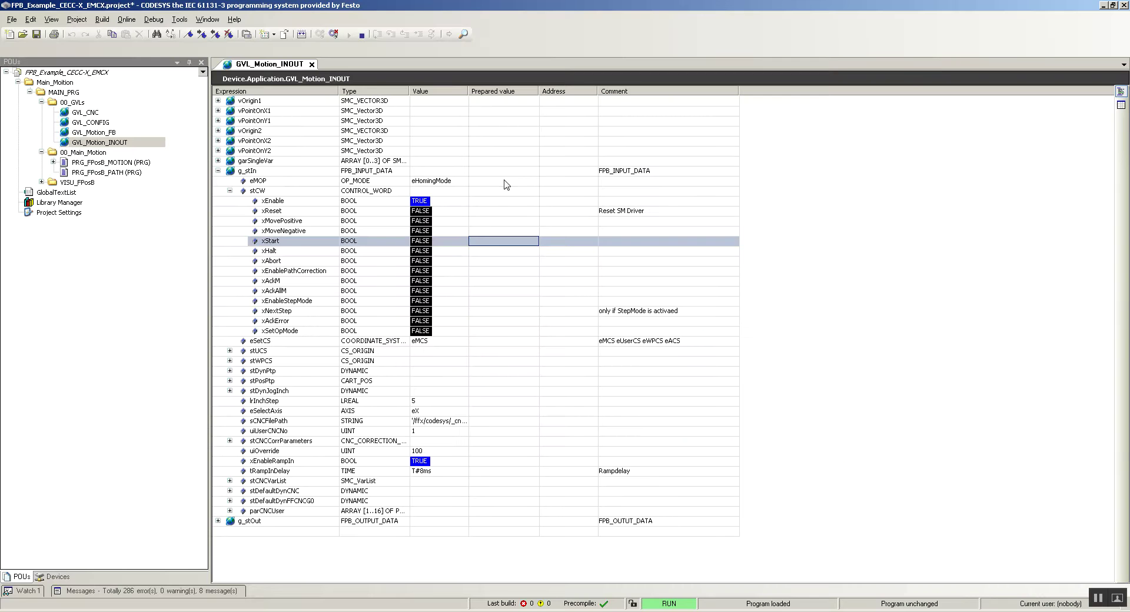
click(506, 181)
text(30)
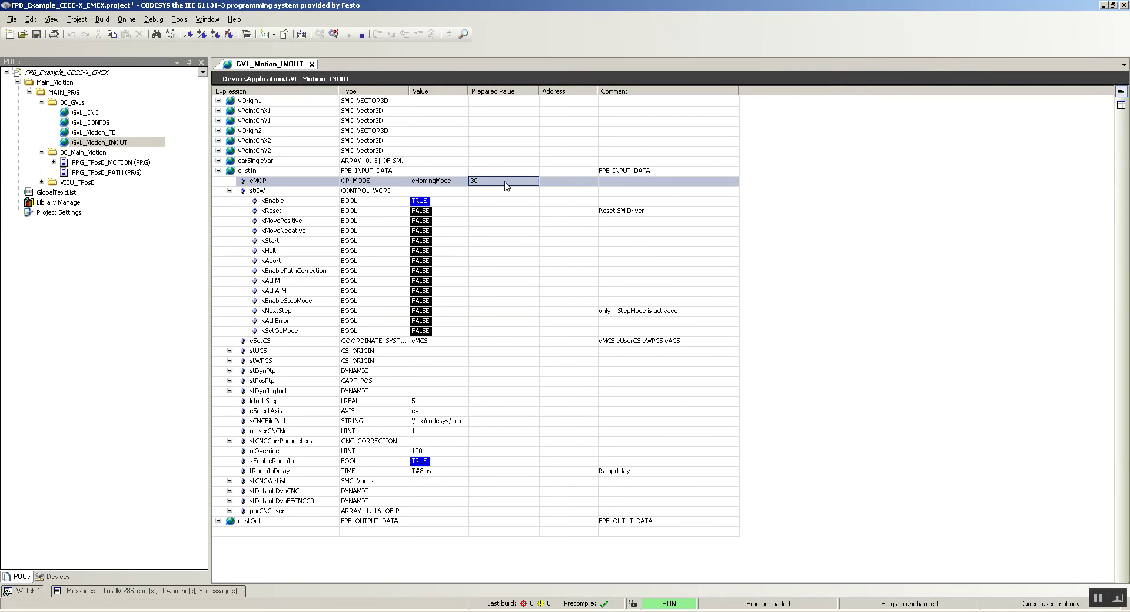
key(ctrl+F7)
Step: Write TRUE and back to FALSE to xSetOpMode in stCW to activate Jogging Mode, and check the mode in the visualization
click(480, 333)
key(ctrl+F7)
click(513, 338)
key(ctrl+F7)
key(alt+Tab)
key(alt+Tab)
key(Tab)
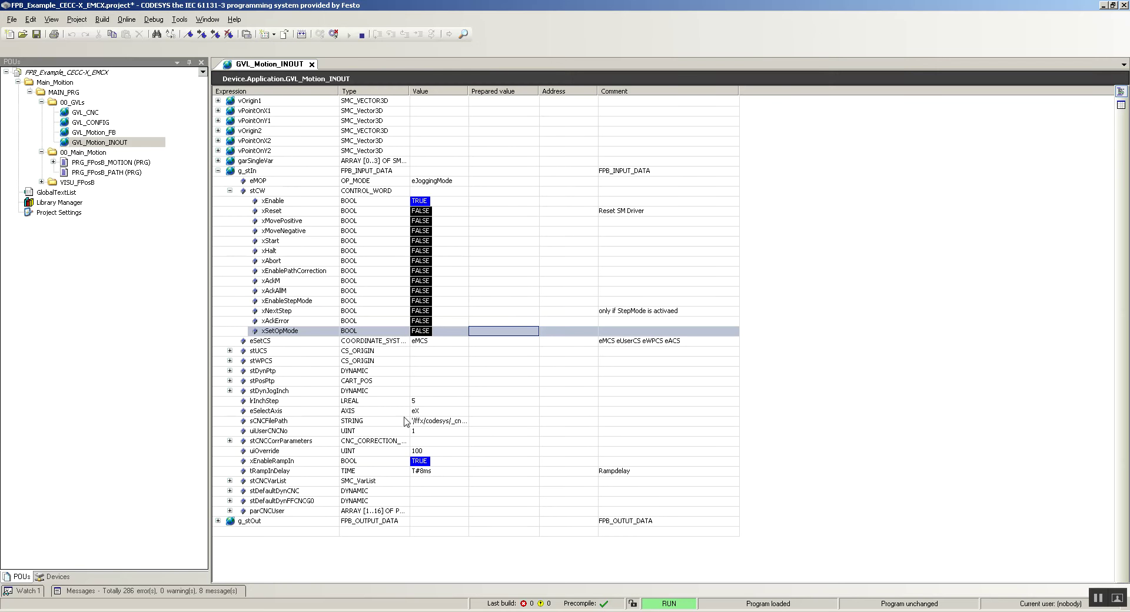
Step: With eSelectAxis at eX, jog the X axis positive by writing TRUE to xMovePositive, watch the visualization, and stop it with FALSE
click(262, 412)
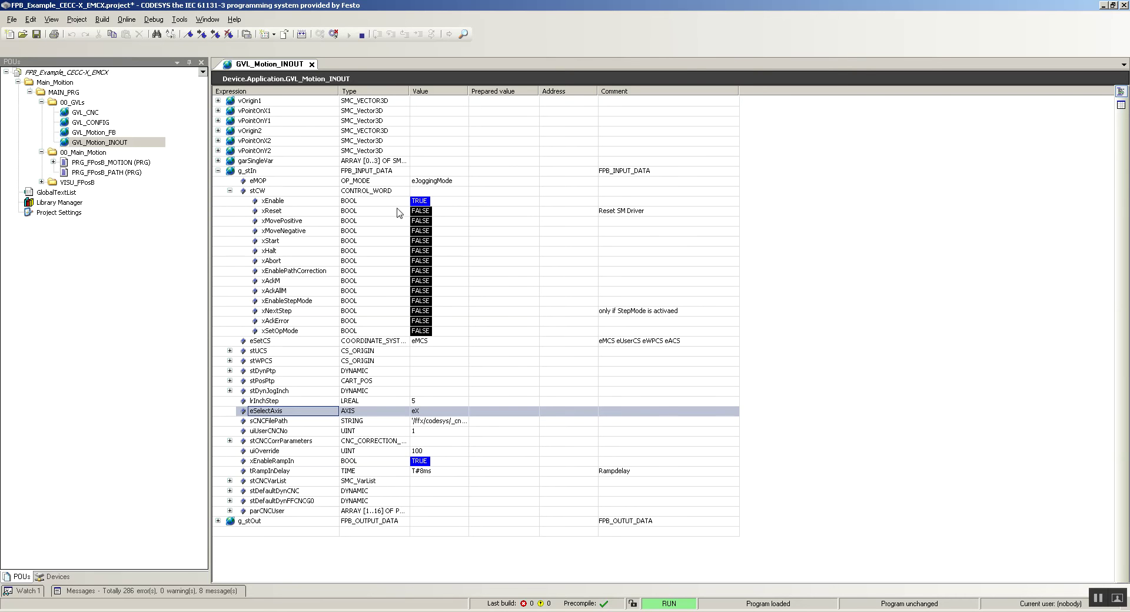
click(477, 223)
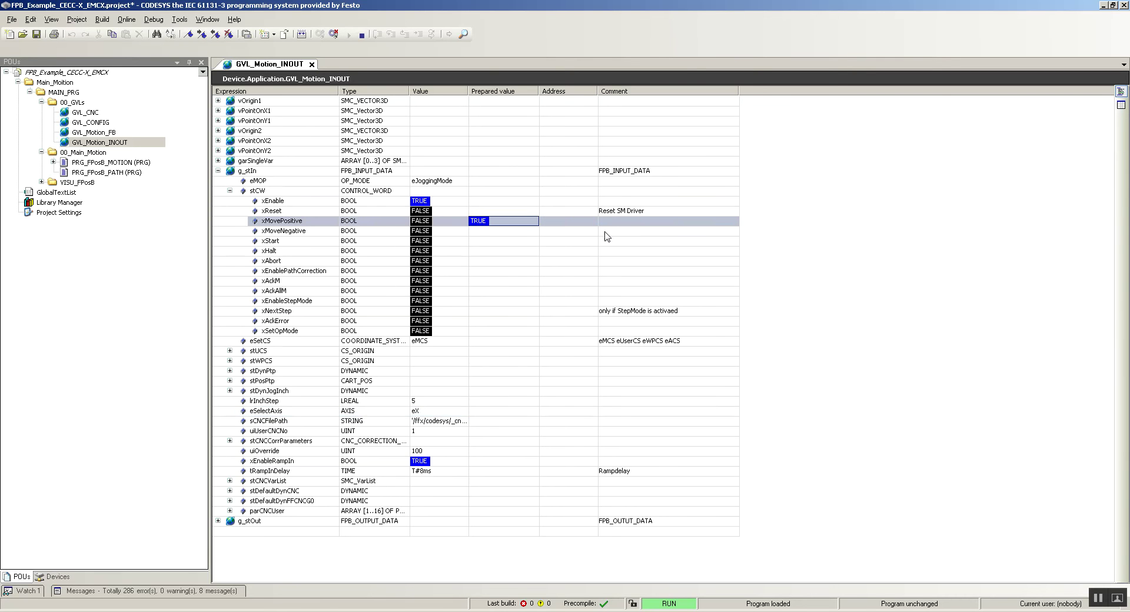
key(ctrl+F7)
key(alt+Tab)
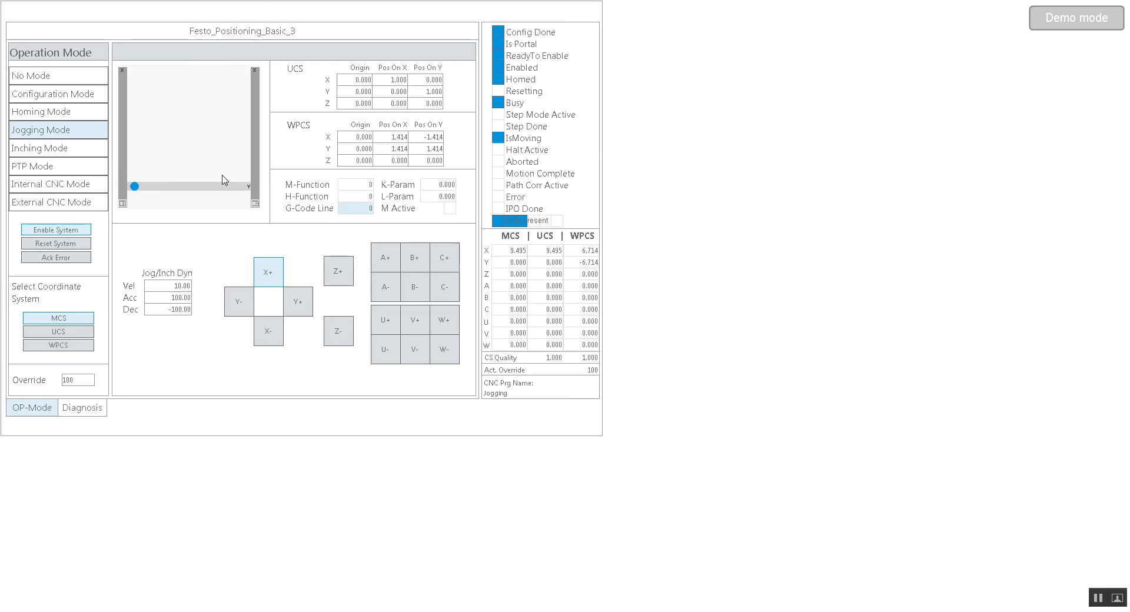
key(alt+Tab)
key(Return)
key(ctrl+F7)
key(alt+Tab)
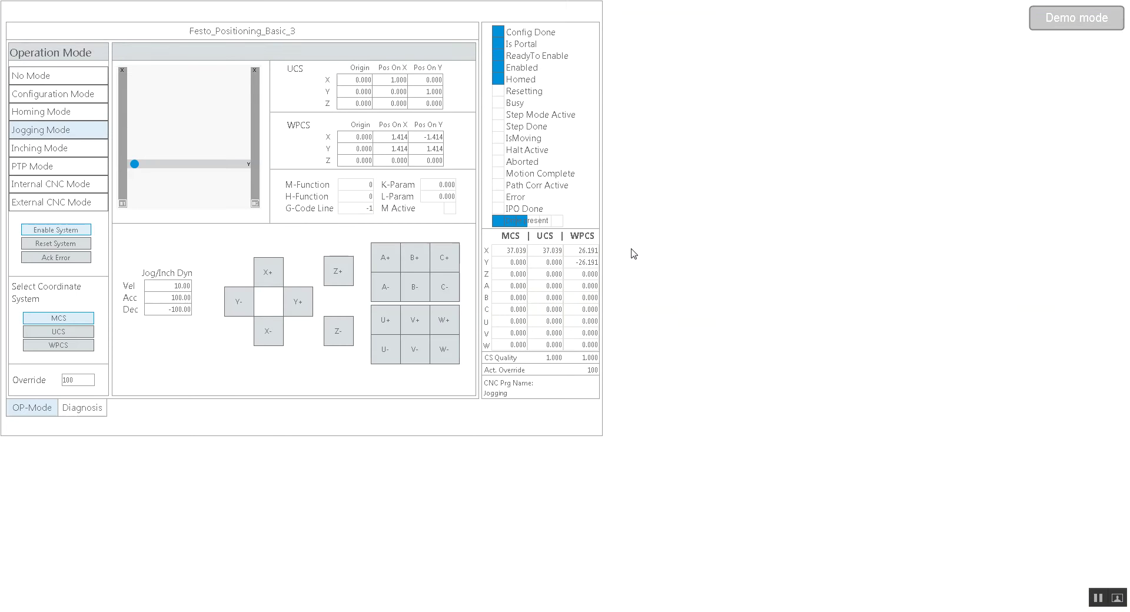
Step: Write TRUE to xMoveNegative in stCW to jog the X axis in the negative direction, and check the movement in the visualization
key(alt+Tab)
click(474, 235)
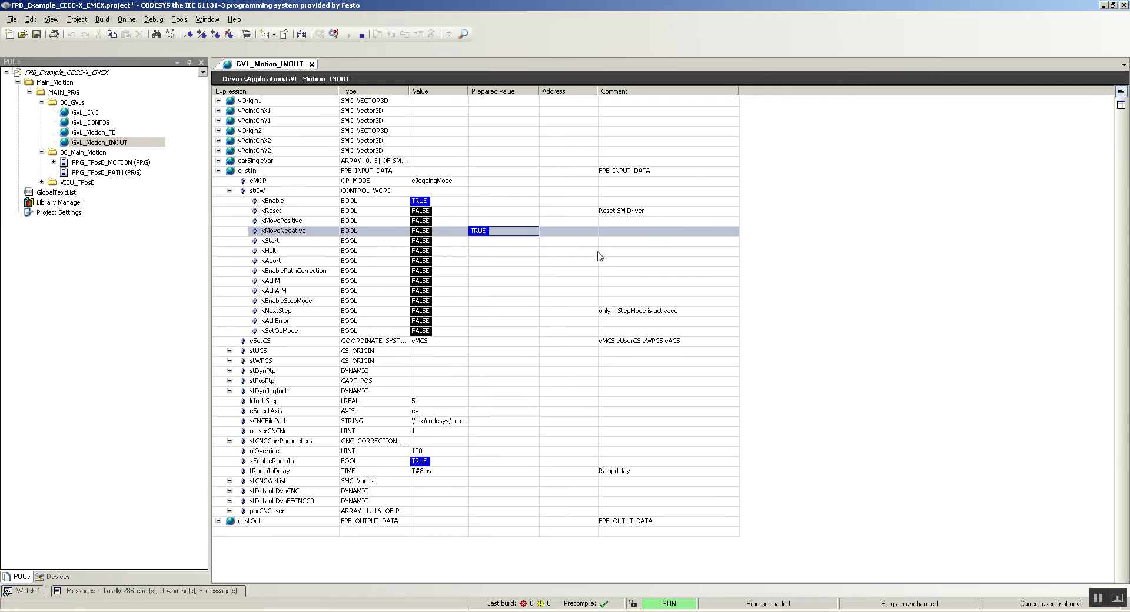
key(ctrl+F7)
key(alt+Tab)
key(alt+Tab)
Step: Write TRUE to xMovePositive to jog the X axis in the positive direction again, and check its position in the visualization
click(506, 222)
key(ctrl+F7)
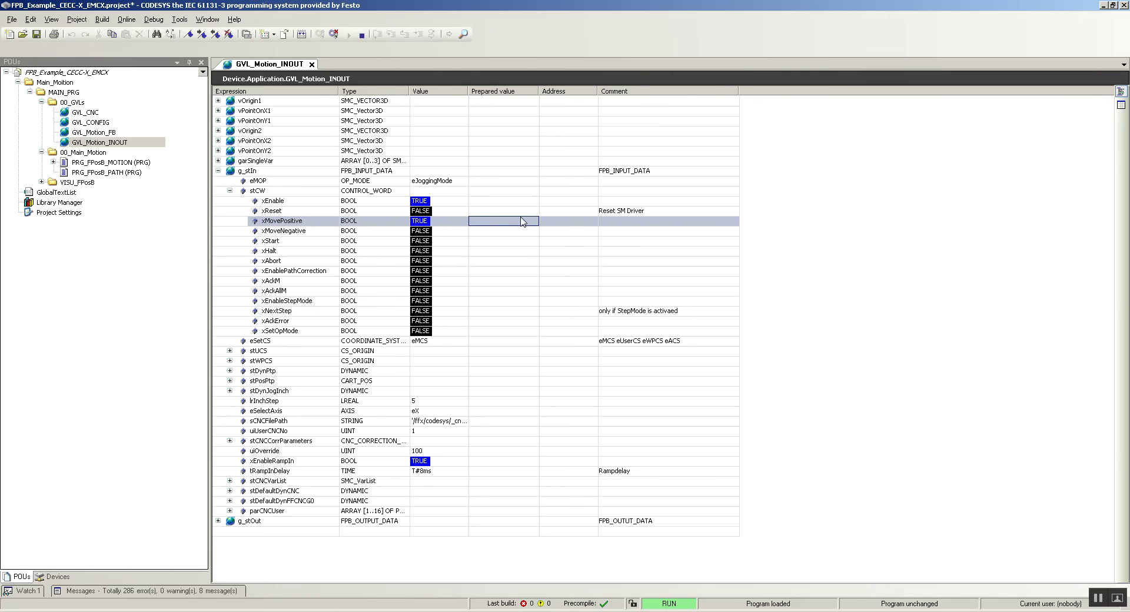
key(alt+Tab)
key(alt+Tab)
Step: Look up the axis numbers for eSelectAxis in the manual and write 2 (eY) to eSelectAxis
click(453, 411)
click(492, 412)
click(533, 412)
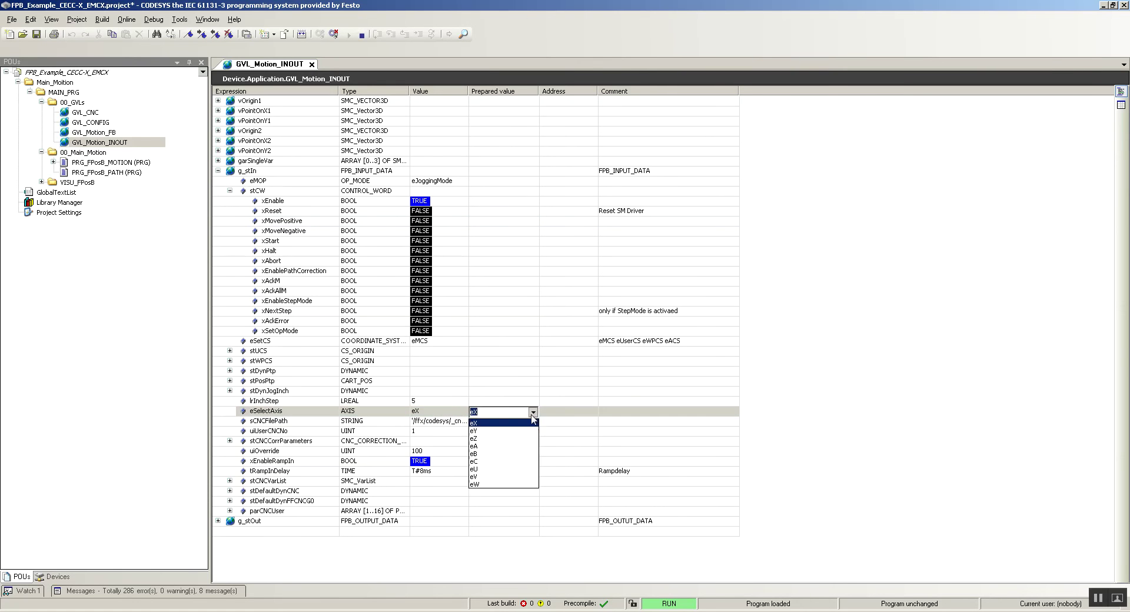
key(alt+Tab)
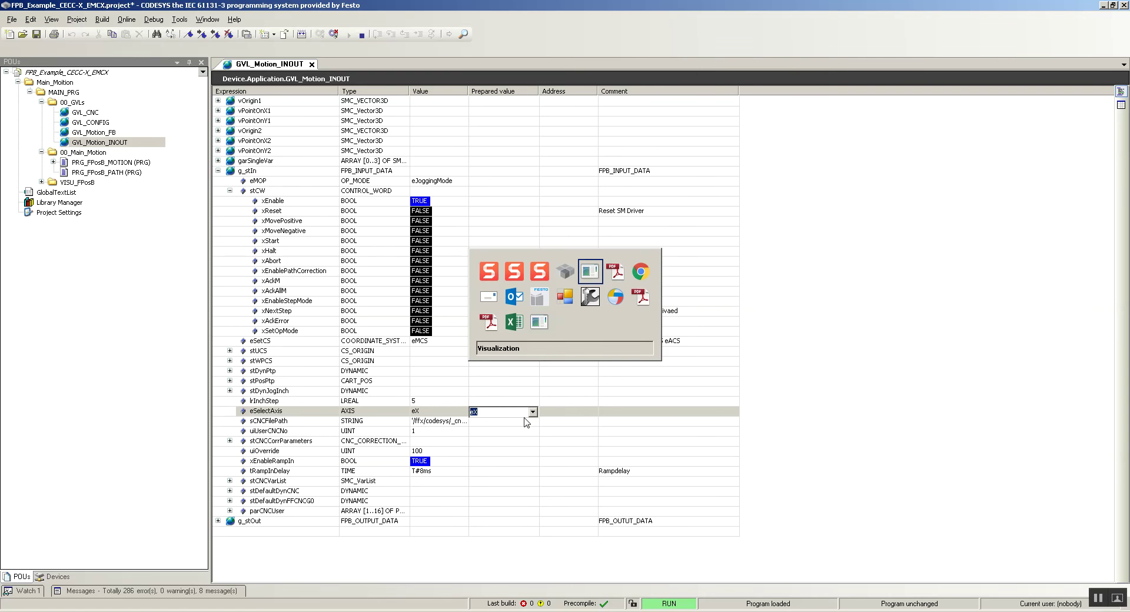
key(alt+Tab)
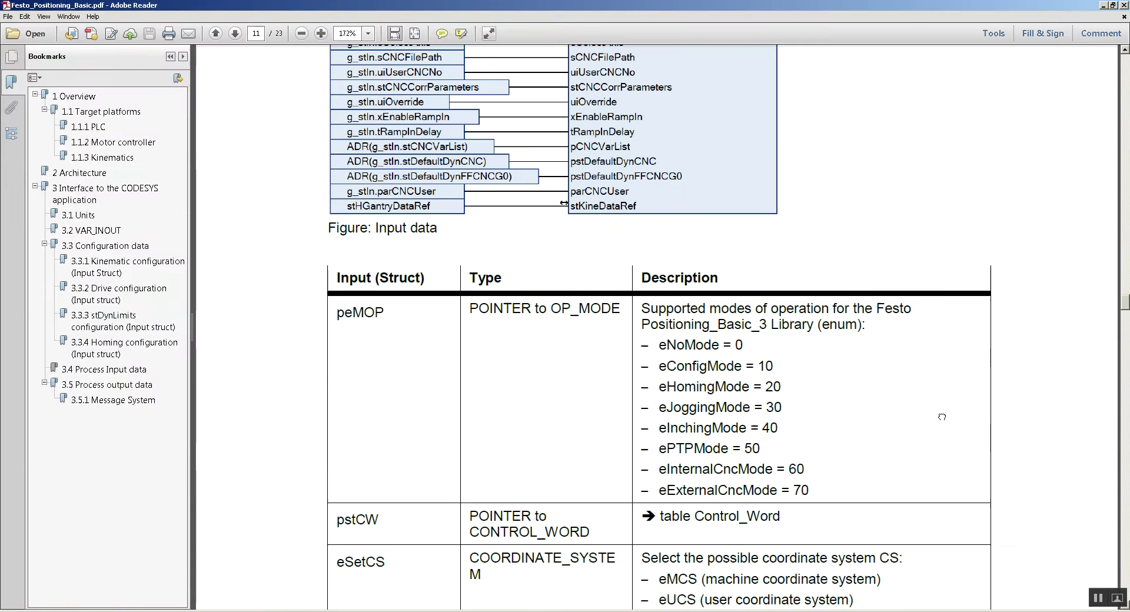
scroll(942, 416, down, 15)
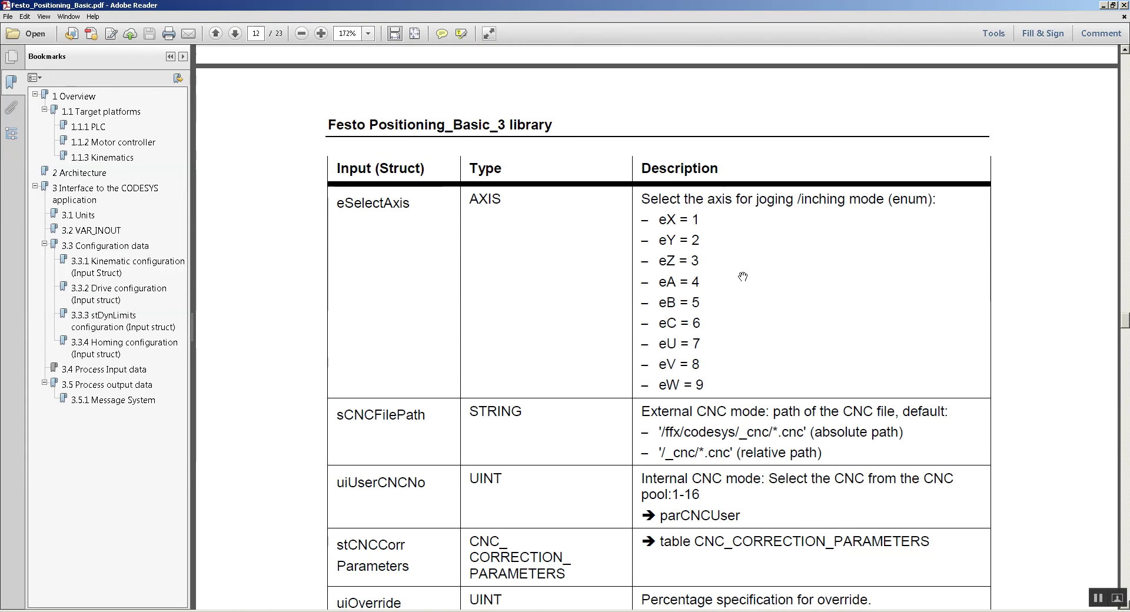
key(alt+Tab)
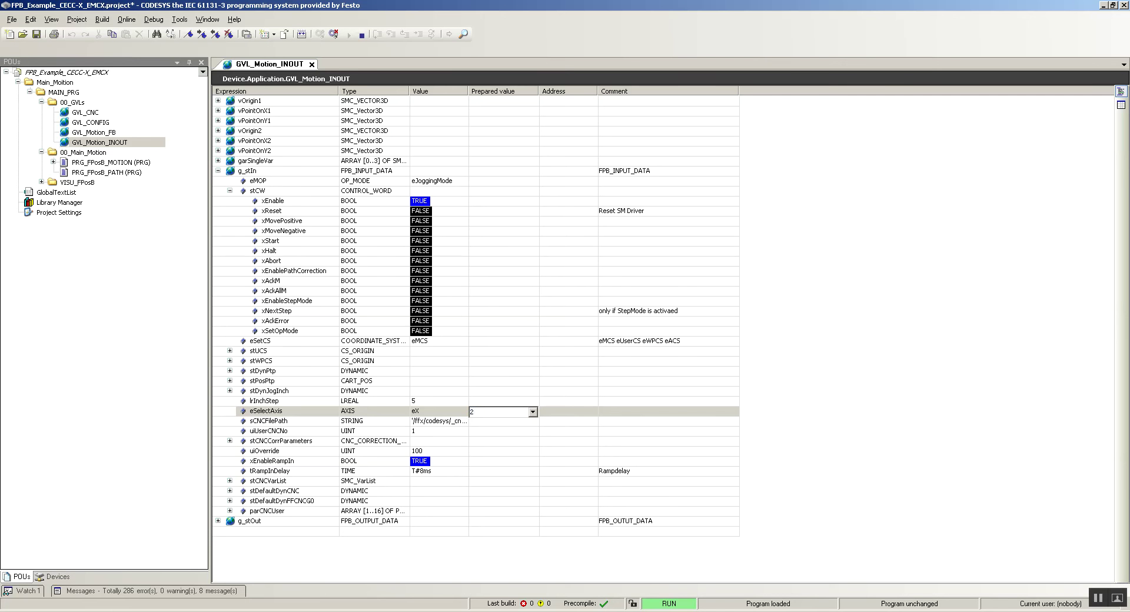
click(491, 412)
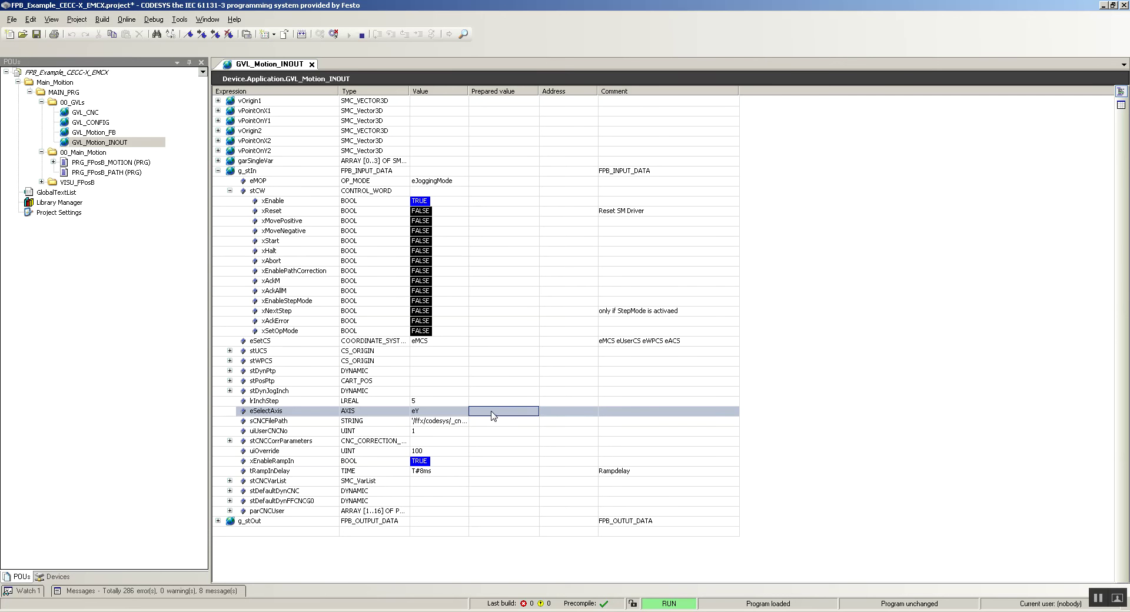
Step: Write TRUE to xMovePositive to jog the Y axis in the positive direction, and check the movement in the visualization
click(485, 222)
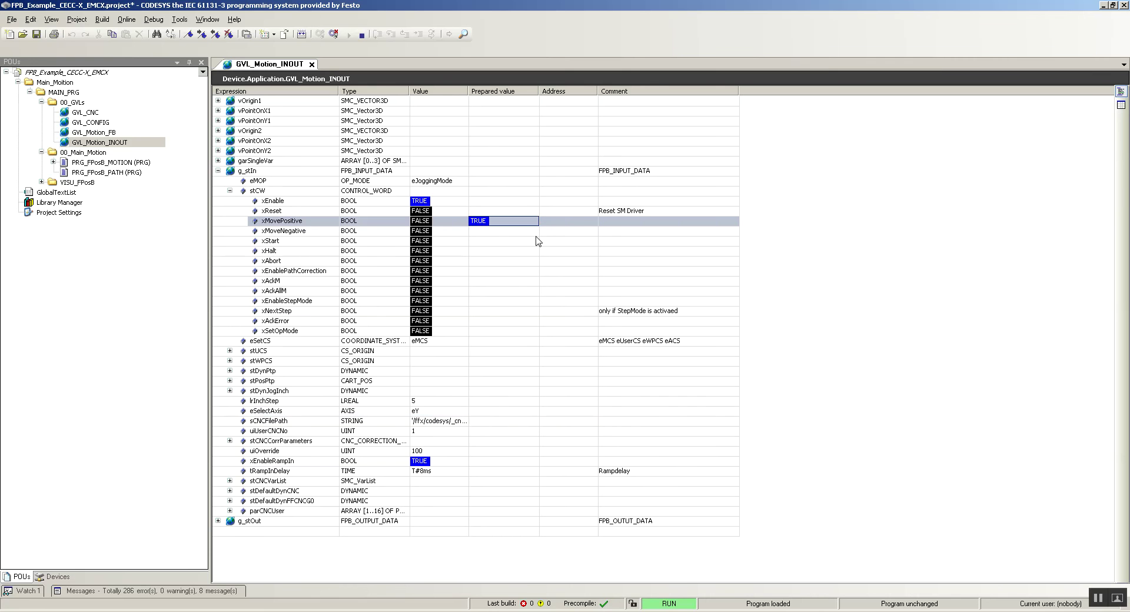
key(ctrl+F7)
key(alt+Tab)
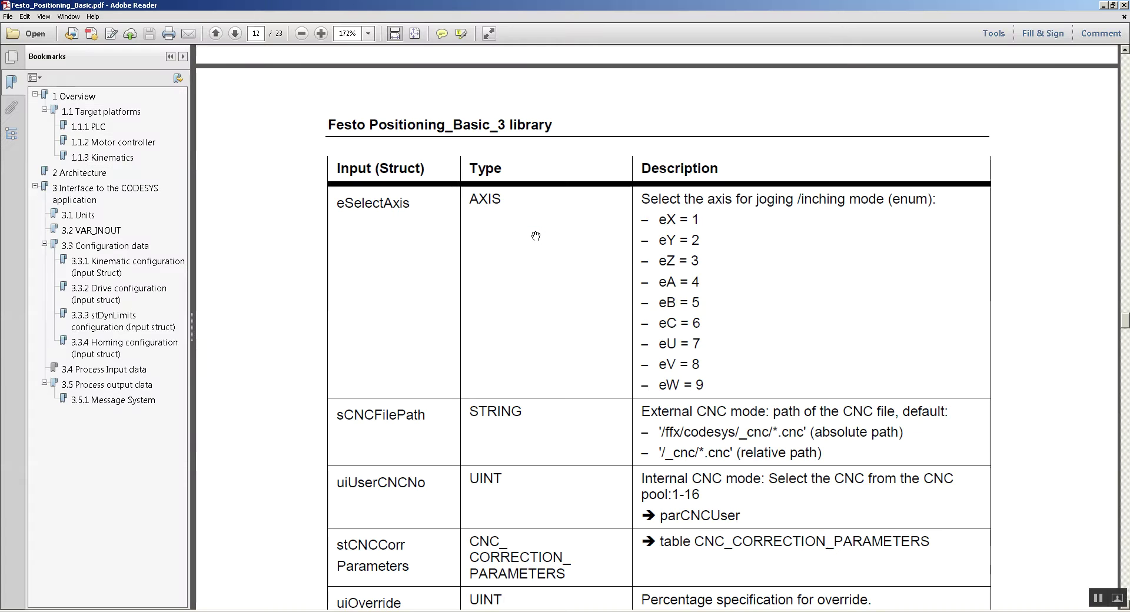
key(alt+Tab)
key(alt+Tab)
key(alt+Tab)
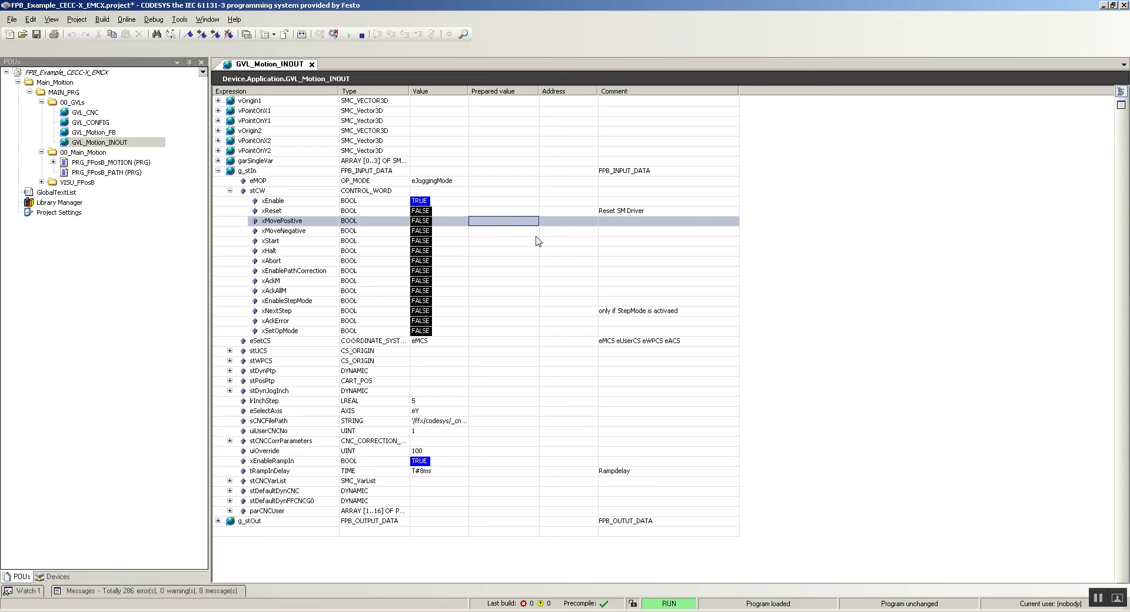
Step: Jog the Y axis negative by writing TRUE to xMoveNegative, stop it with FALSE, and check the position in the visualization
click(536, 236)
click(536, 236)
key(ctrl+F7)
key(alt+Tab)
key(alt+Tab)
click(536, 236)
key(ctrl+F7)
key(alt+Tab)
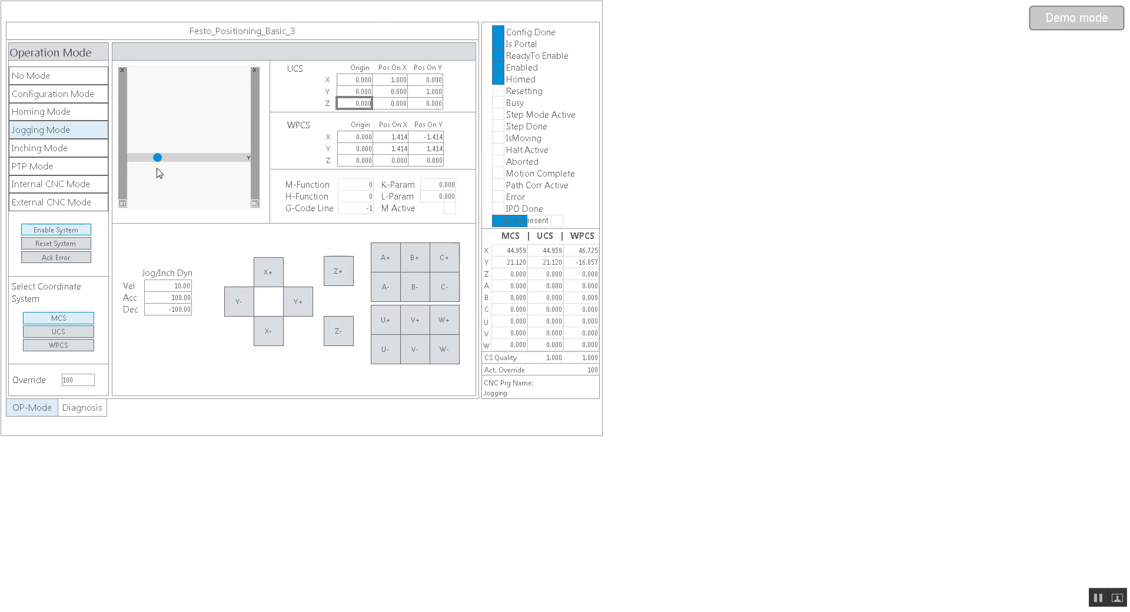
key(alt+Tab)
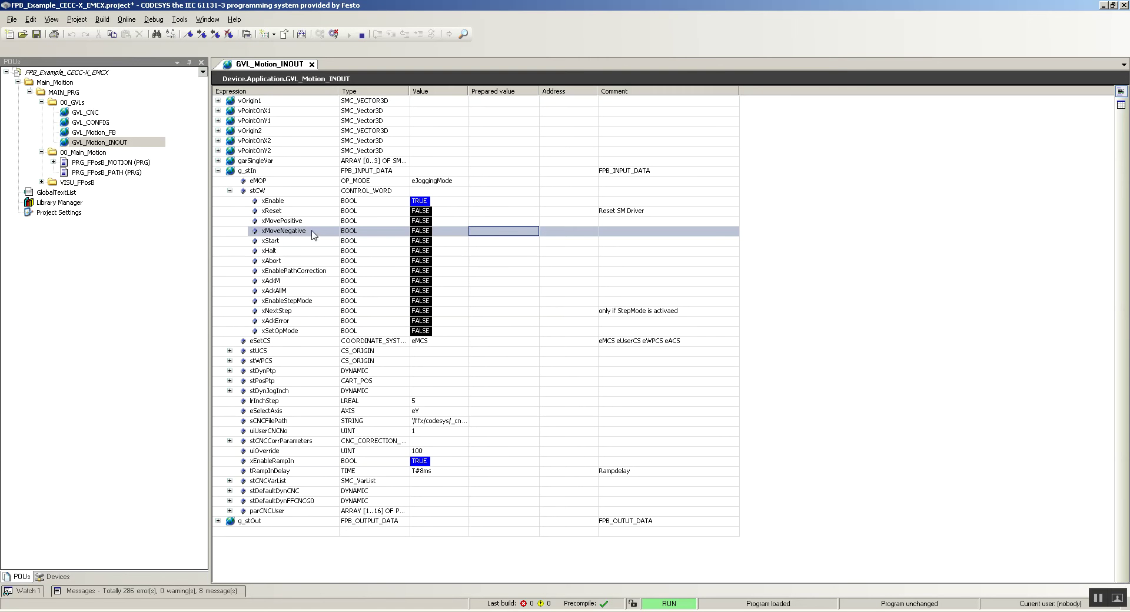
Step: Set eMOP to eHomingMode (20) and write TRUE to xSetOpMode to activate Homing Mode
click(487, 186)
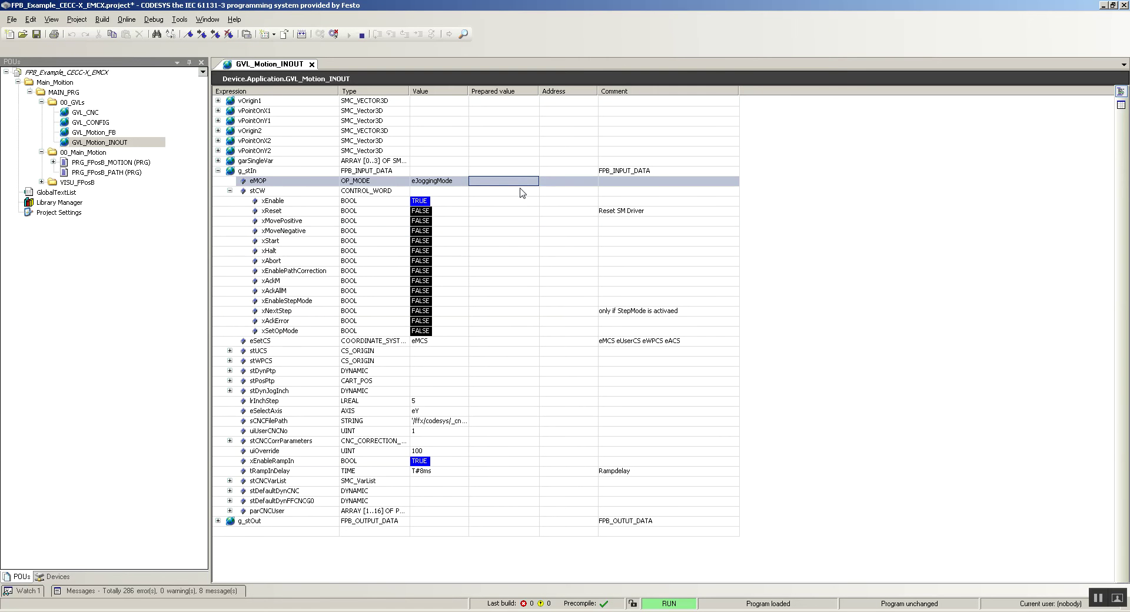
text(0)
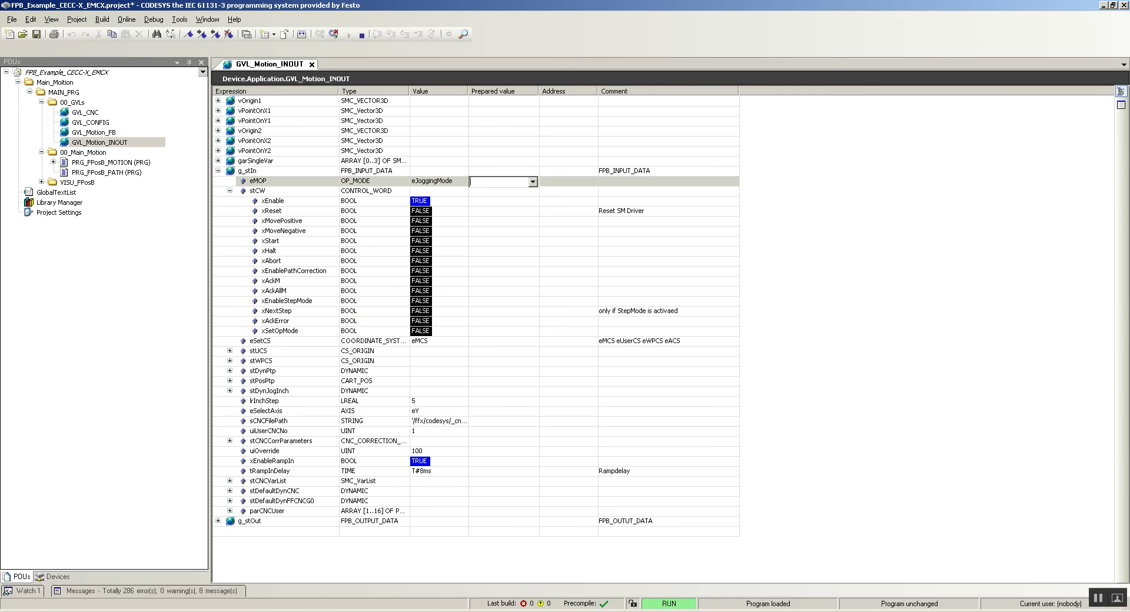
key(Return)
key(ctrl+F7)
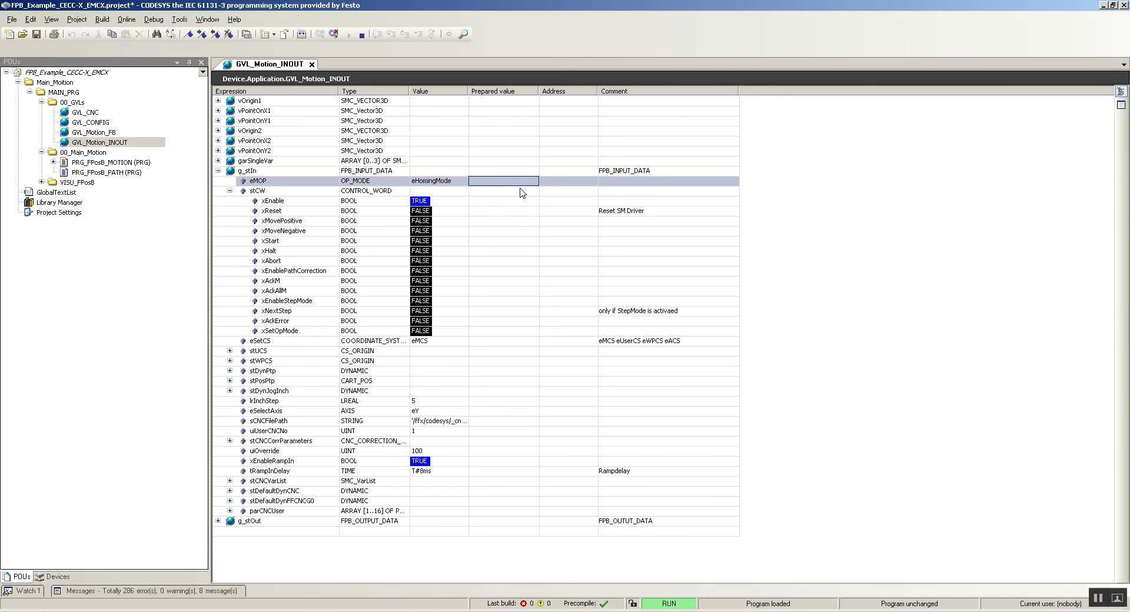
double_click(497, 331)
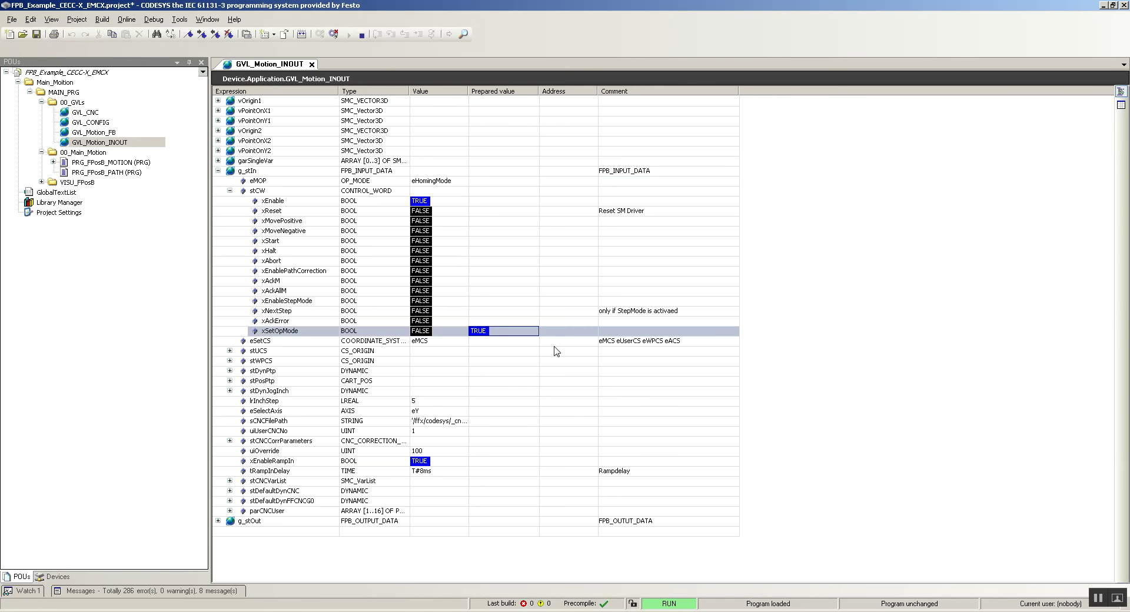
key(ctrl+F7)
Step: Write TRUE to xStart in stCW to start homing, check the axis positions in the visualization, and reset xStart to FALSE
double_click(513, 243)
key(ctrl+F7)
key(Return)
key(ctrl+F7)
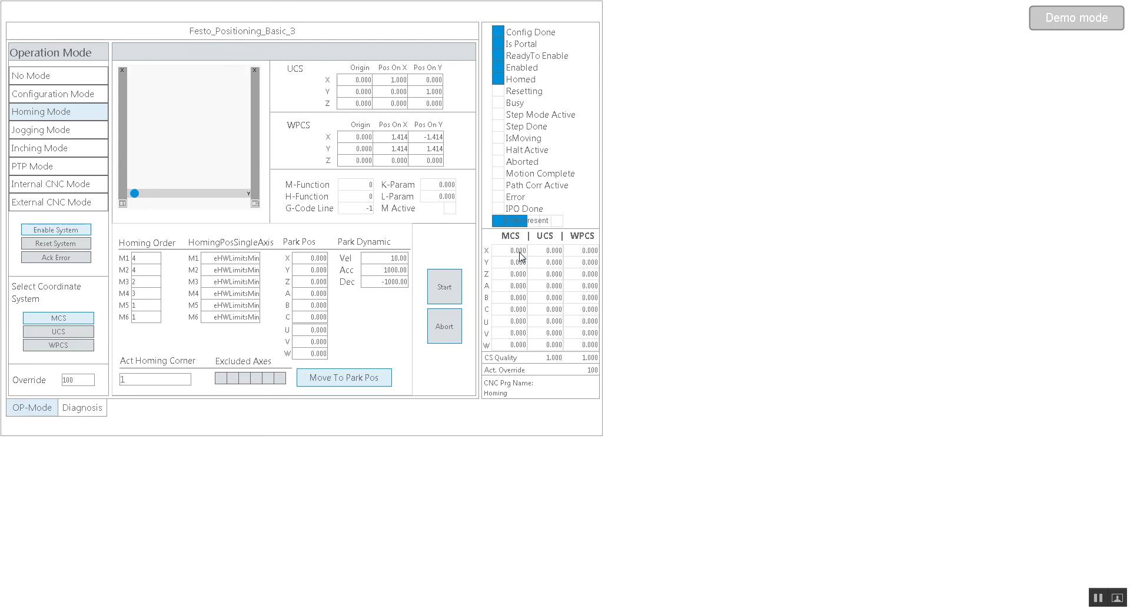
key(alt+Tab)
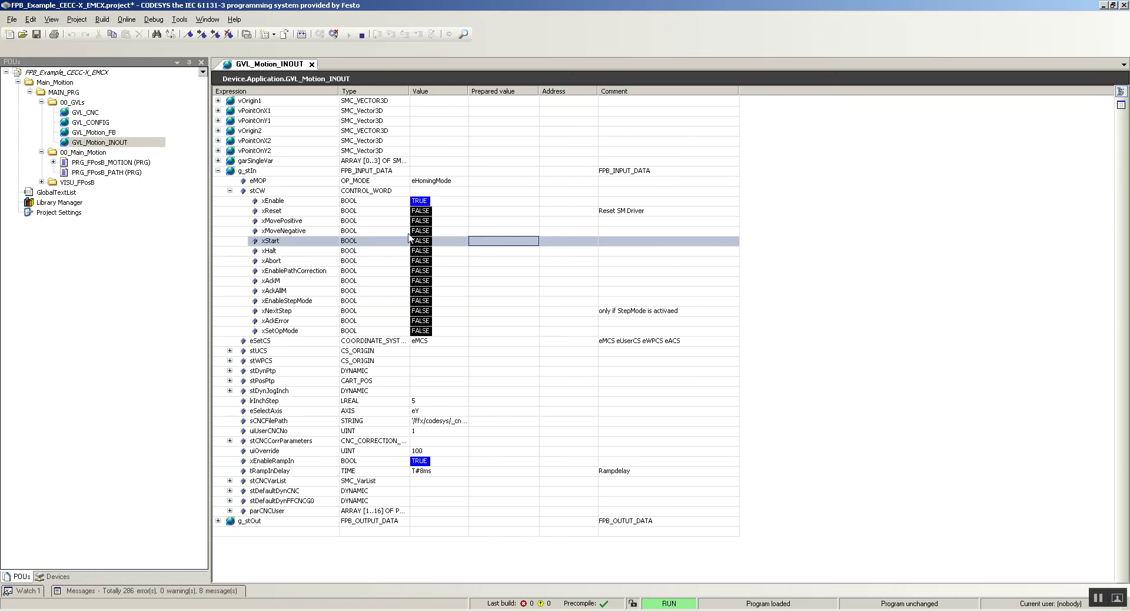
Step: Look up the supported operation mode values under peMOP in the Festo Positioning Basic manual, also checking the active mode in the visualization
key(alt+Tab)
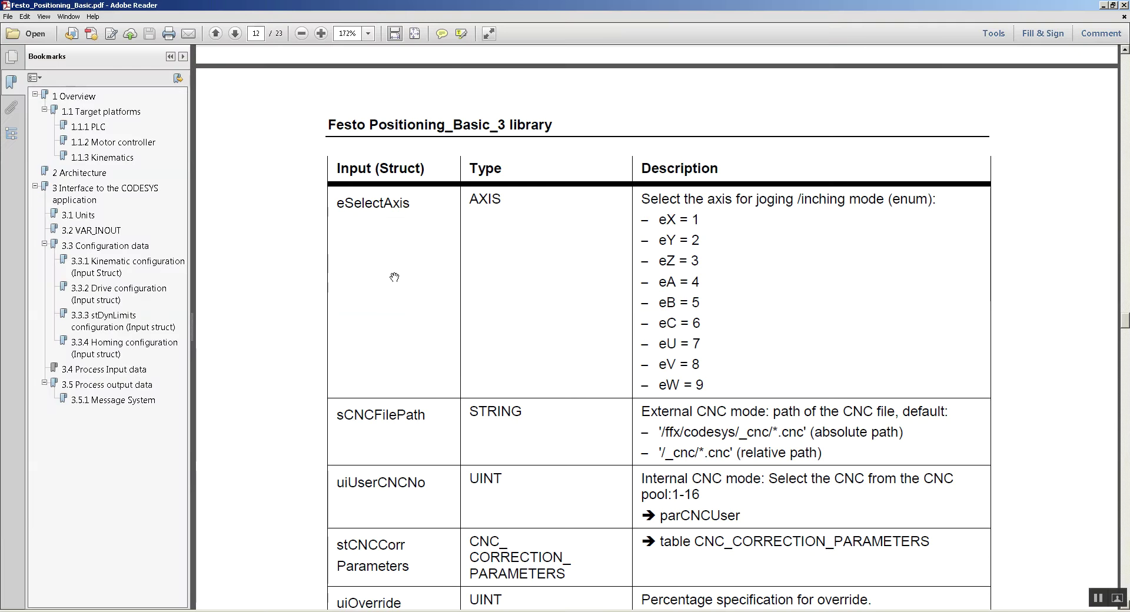
key(alt+Tab)
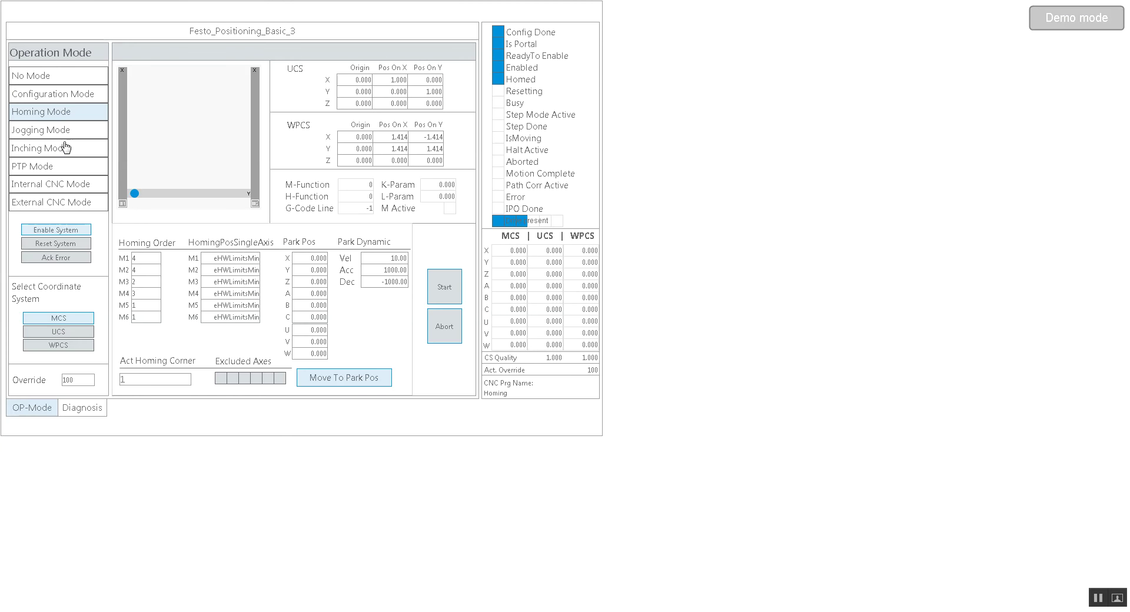
key(alt+Tab)
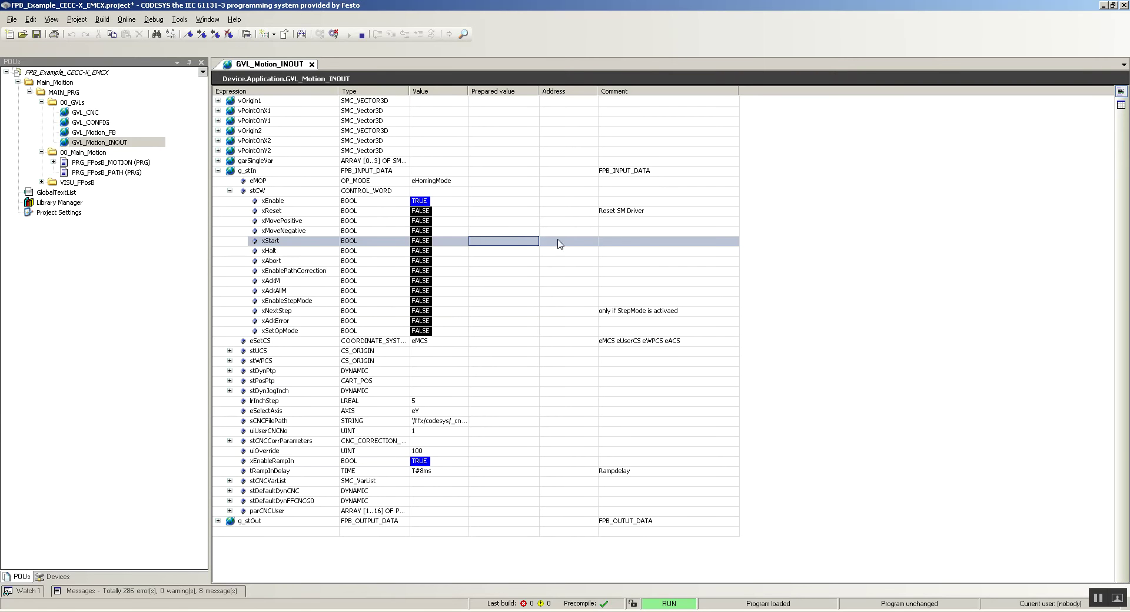
key(alt+Tab)
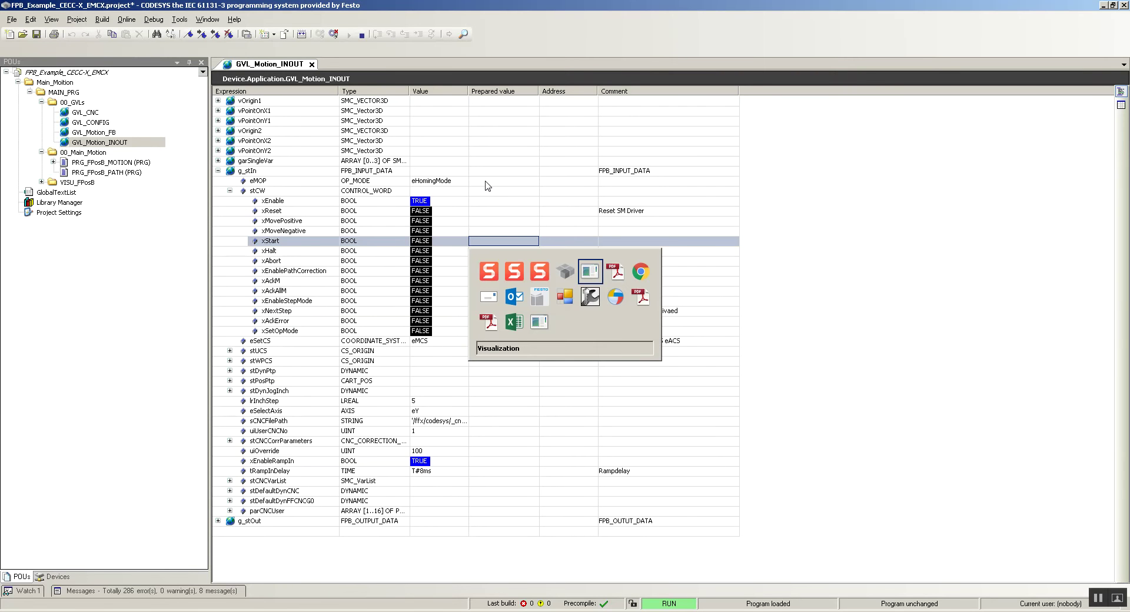
scroll(627, 325, up, 15)
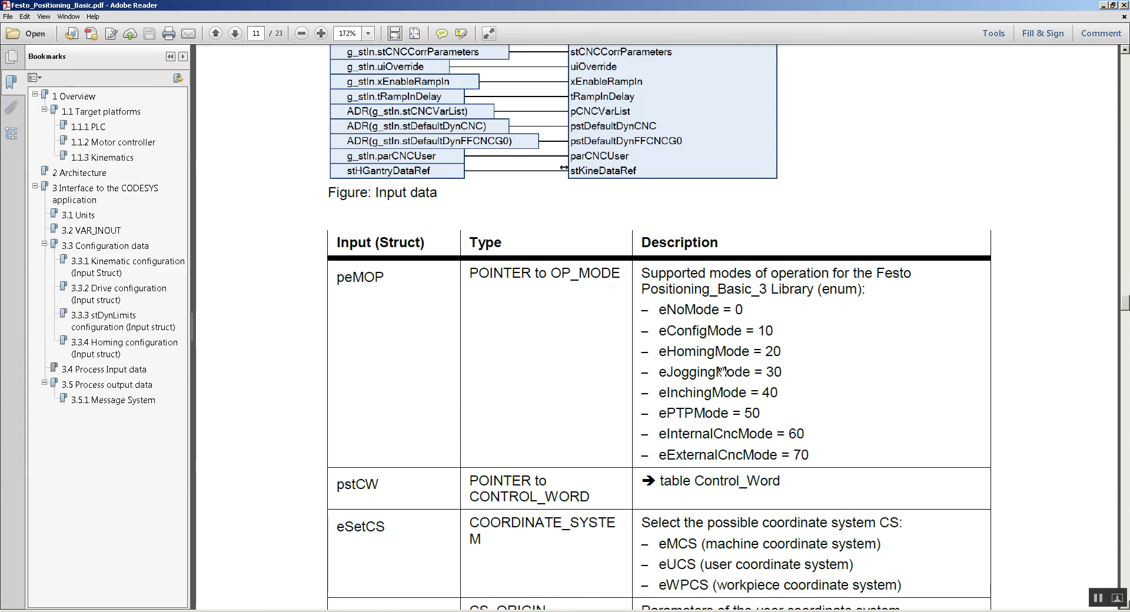
key(alt+Tab)
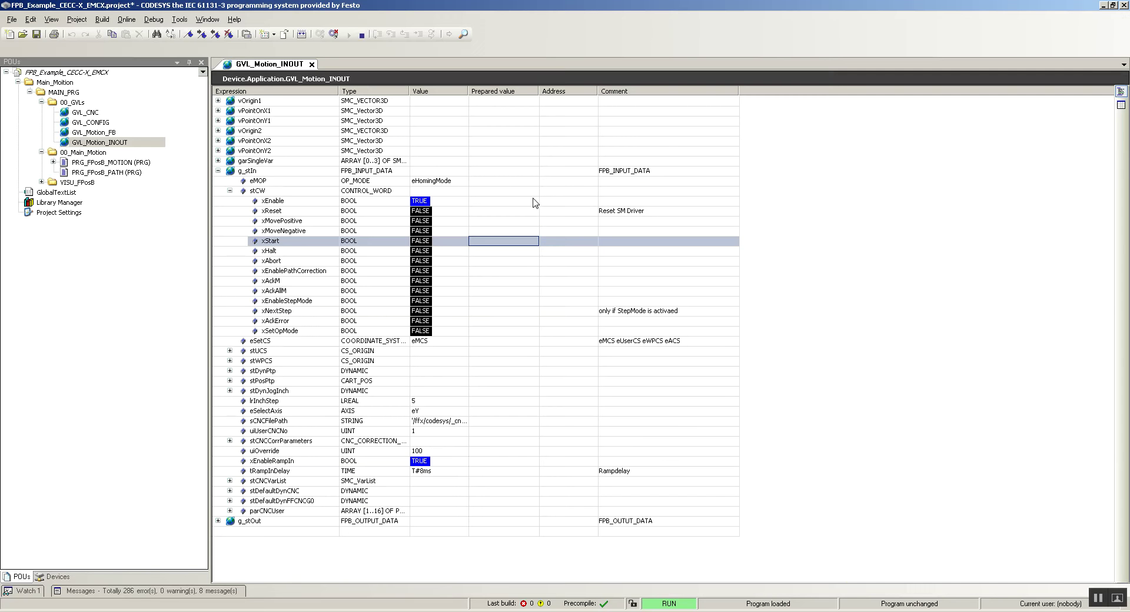
Step: Set eMOP to eInchingMode (40) and write TRUE to xSetOpMode to activate Inching Mode
click(531, 181)
click(528, 186)
text(0)
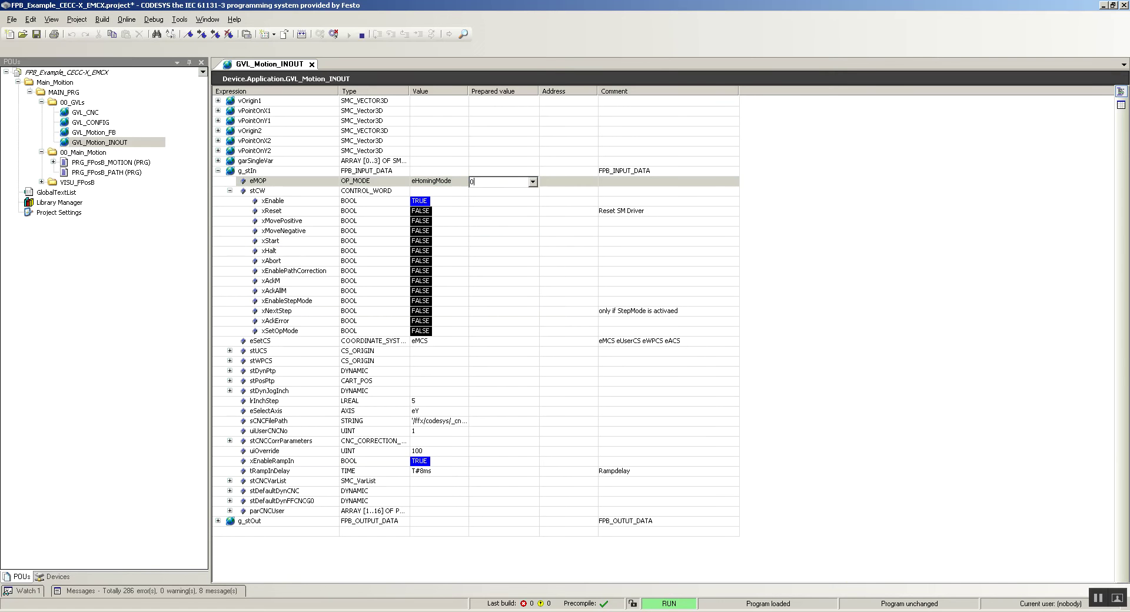
key(Return)
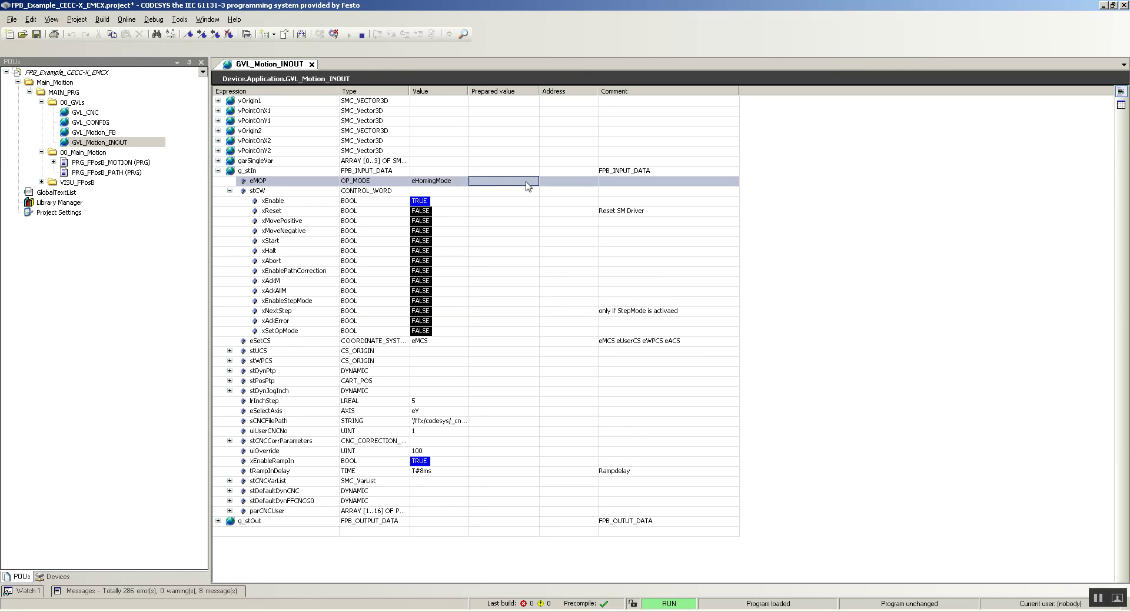
click(498, 330)
key(ctrl+F7)
key(ctrl+F7)
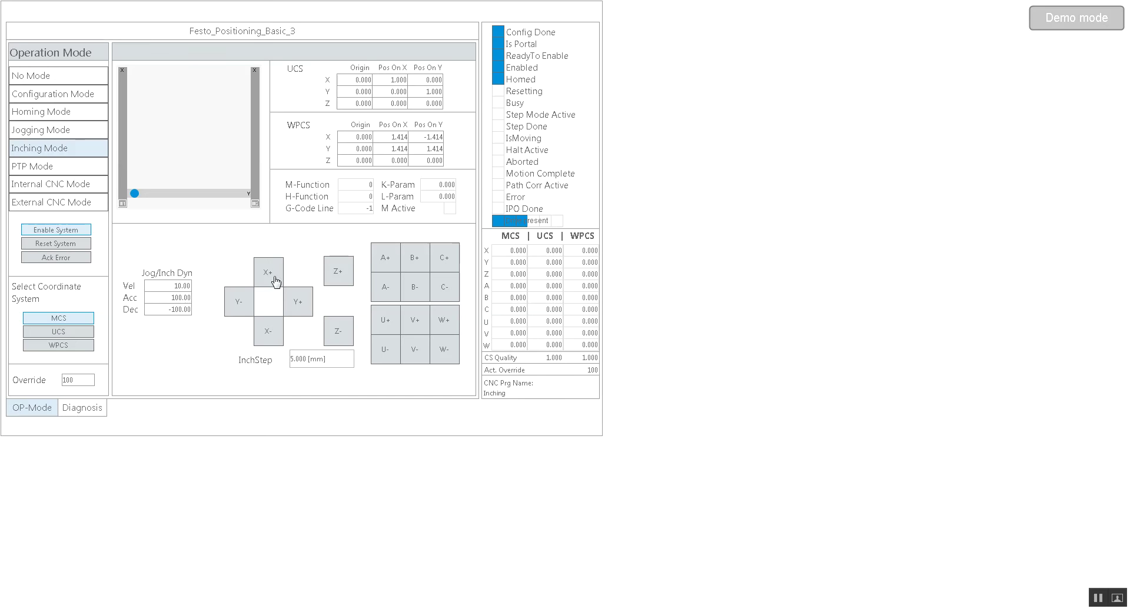
Step: Write TRUE to xMovePositive to inch the Y axis in the positive direction, checking the inch step and axis positions in the visualization
key(alt+Tab)
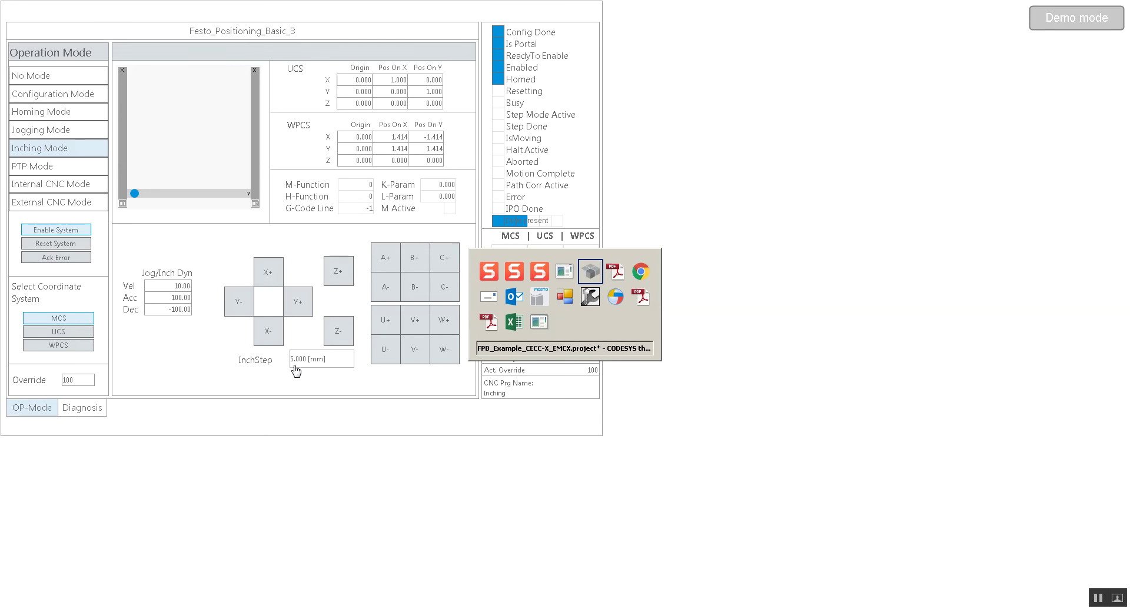
key(alt+Tab)
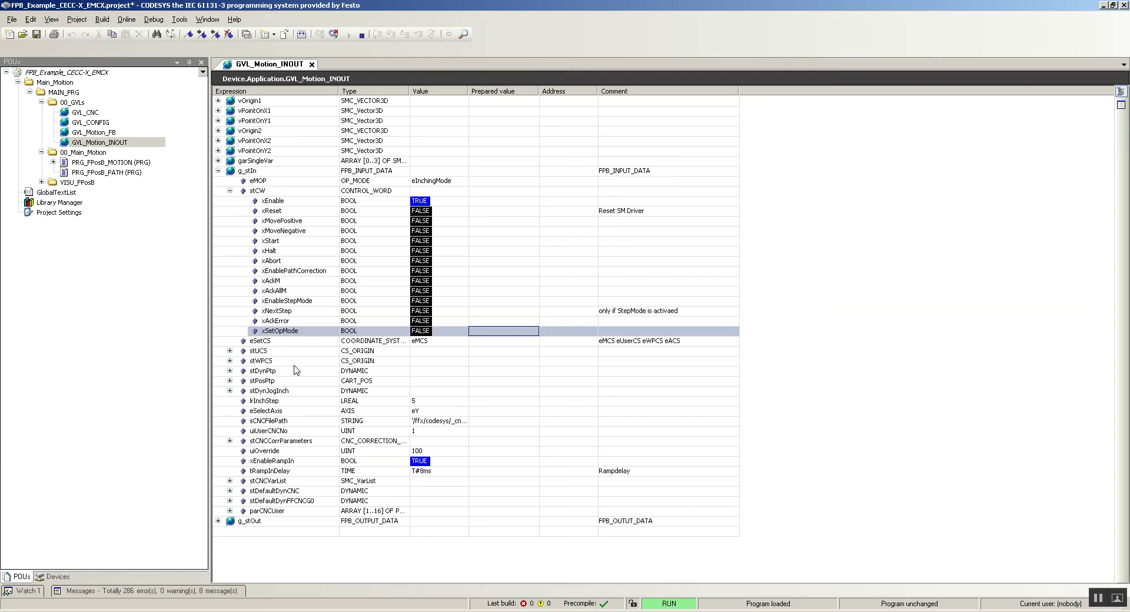
key(alt+Tab)
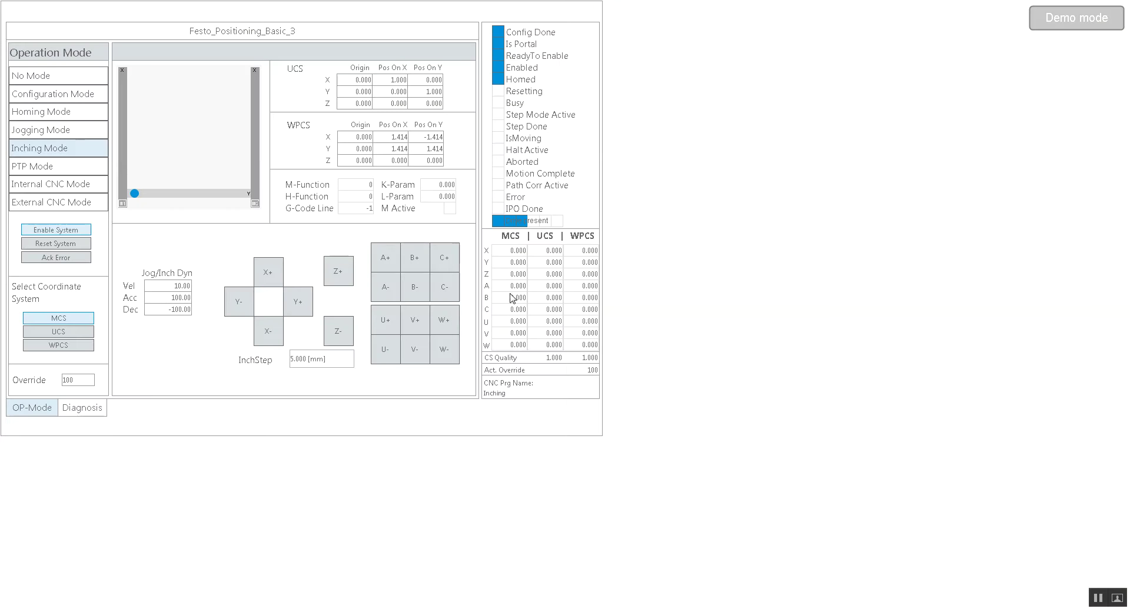
key(alt+Tab)
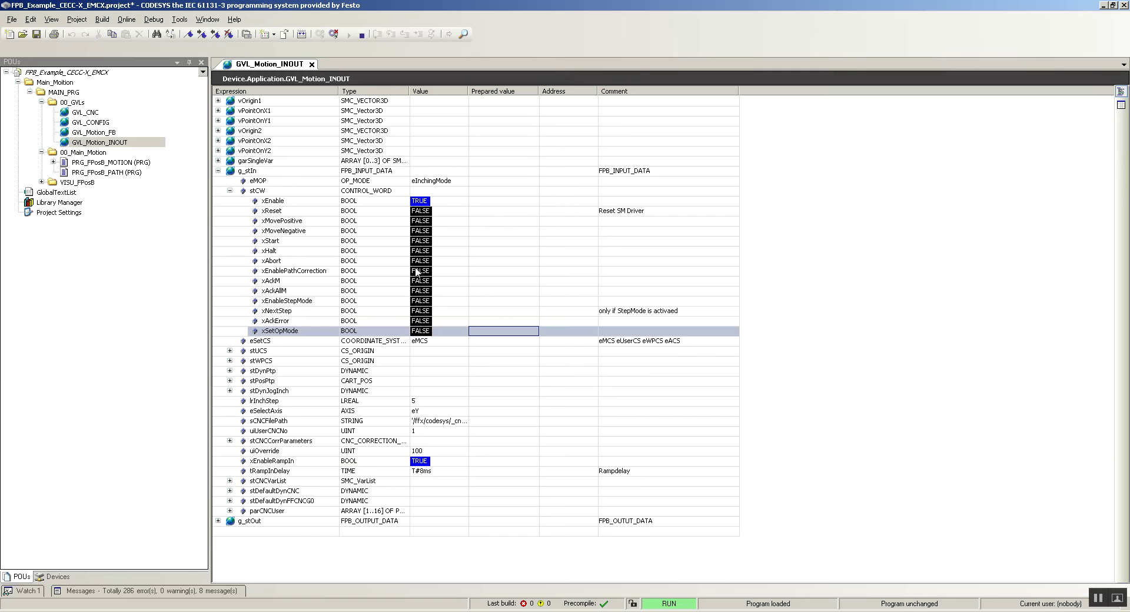
click(491, 222)
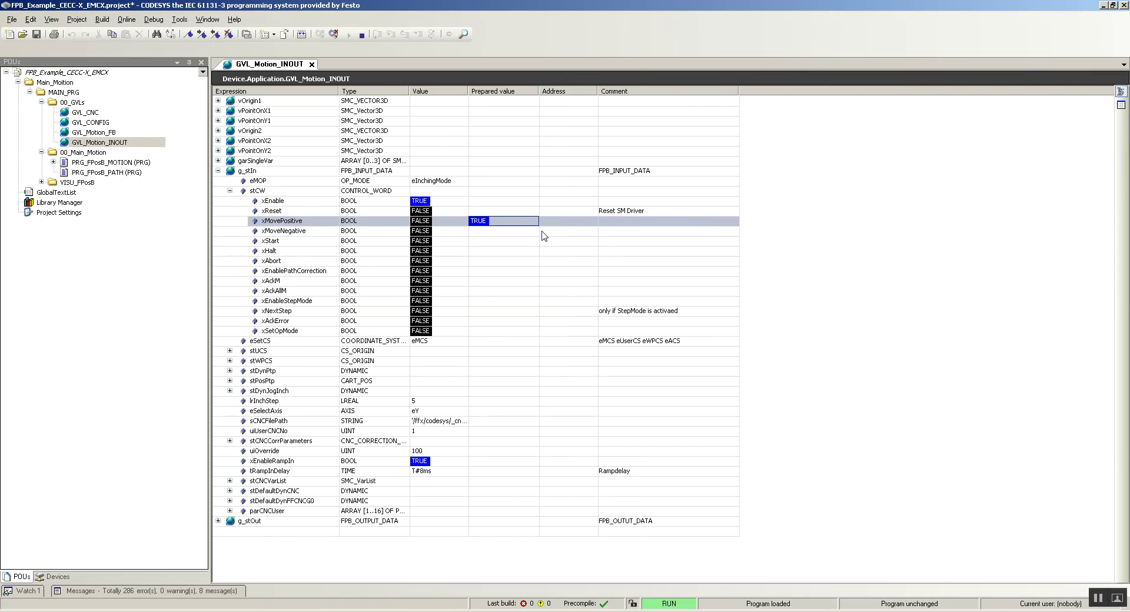
key(ctrl+F7)
key(alt+Tab)
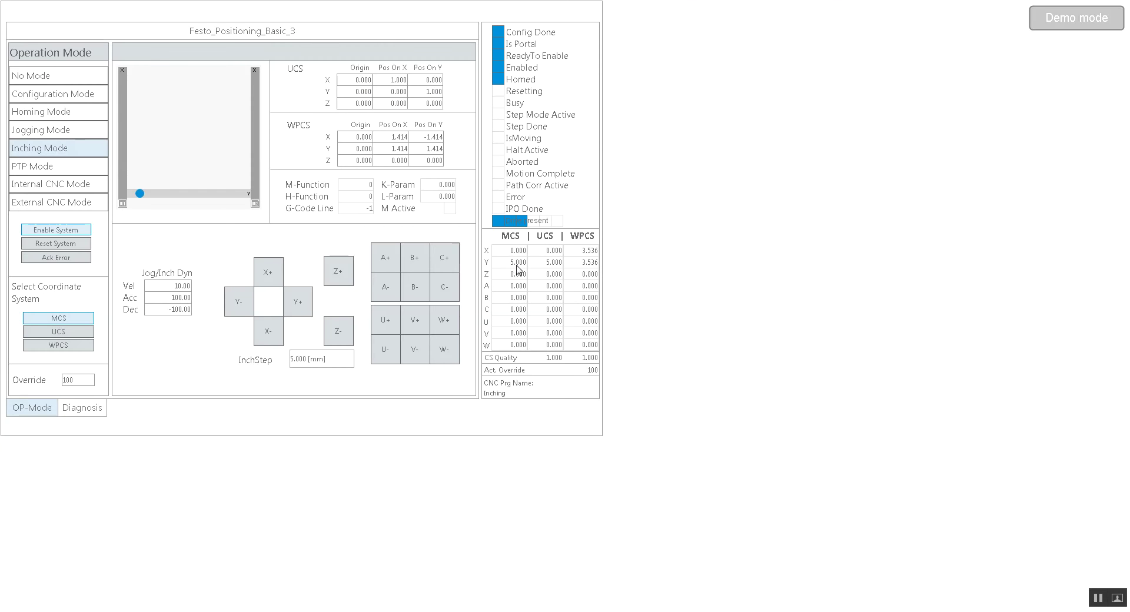
key(alt+Tab)
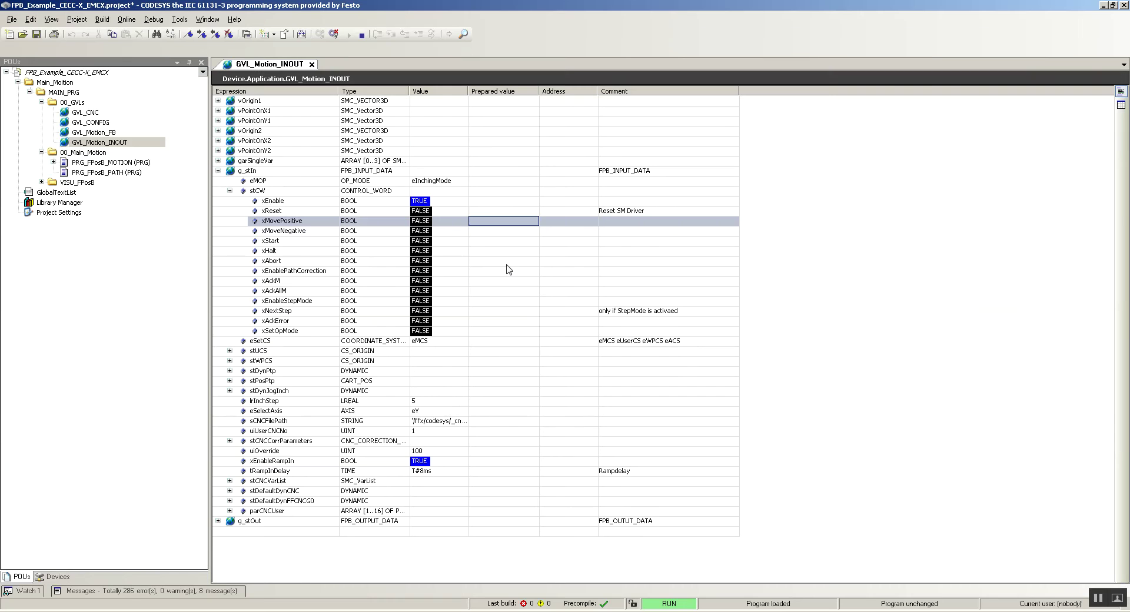
Step: Set eSelectAxis to 1 (eX) to select the X axis for inching, and check the axis positions in the visualization
click(493, 412)
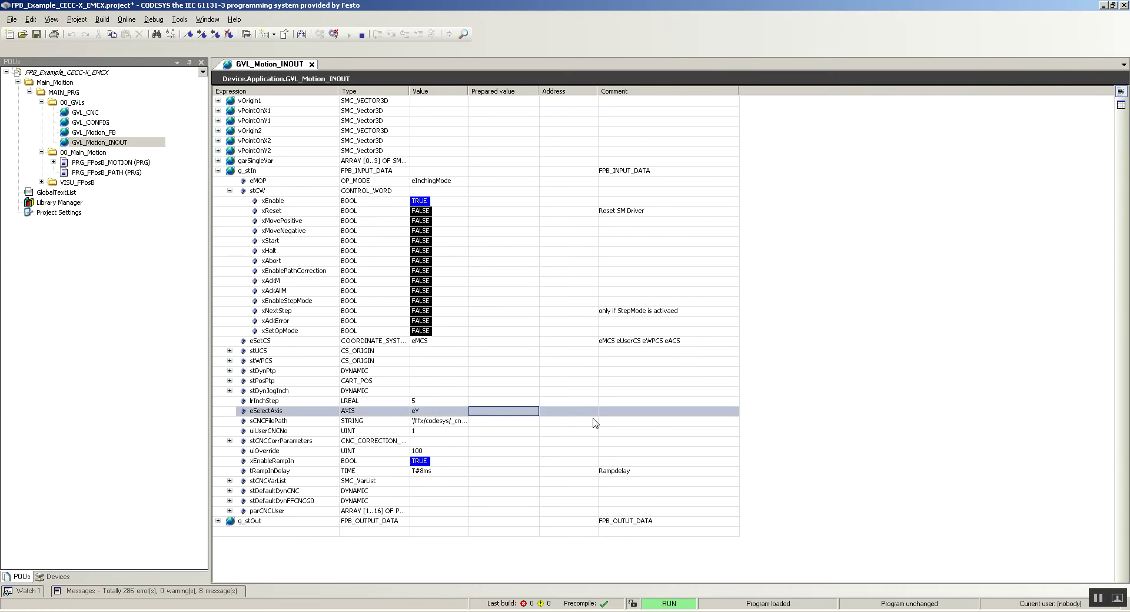
text(1)
key(alt+Tab)
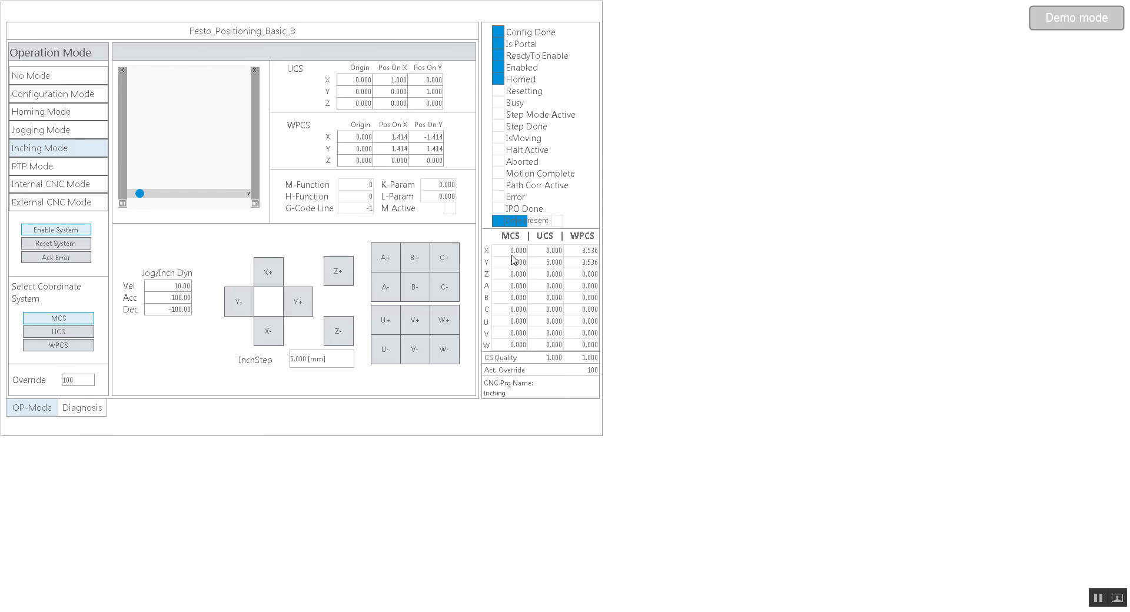
key(alt+Tab)
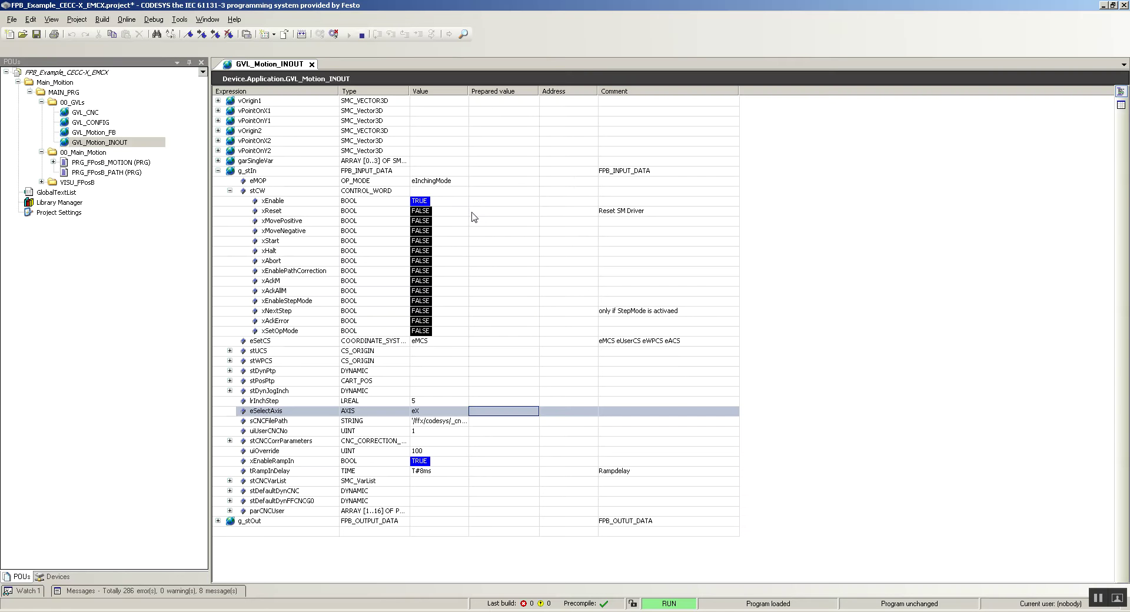
Step: Write TRUE to xMovePositive to inch the X axis one step in the positive direction, and check its position in the visualization
click(301, 222)
click(490, 222)
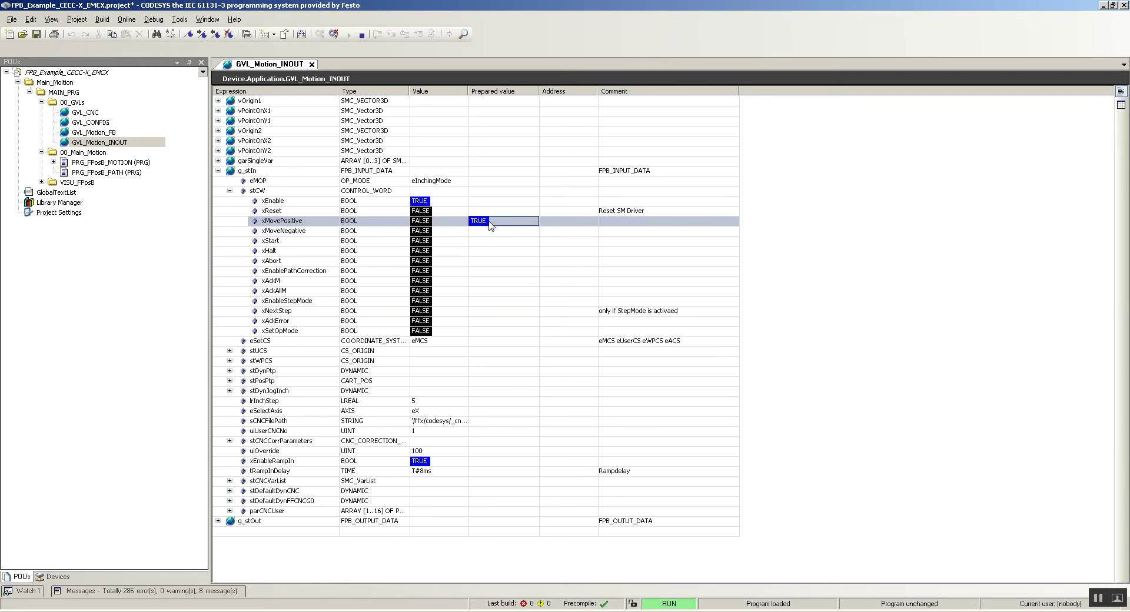
key(ctrl+F7)
key(alt+Tab)
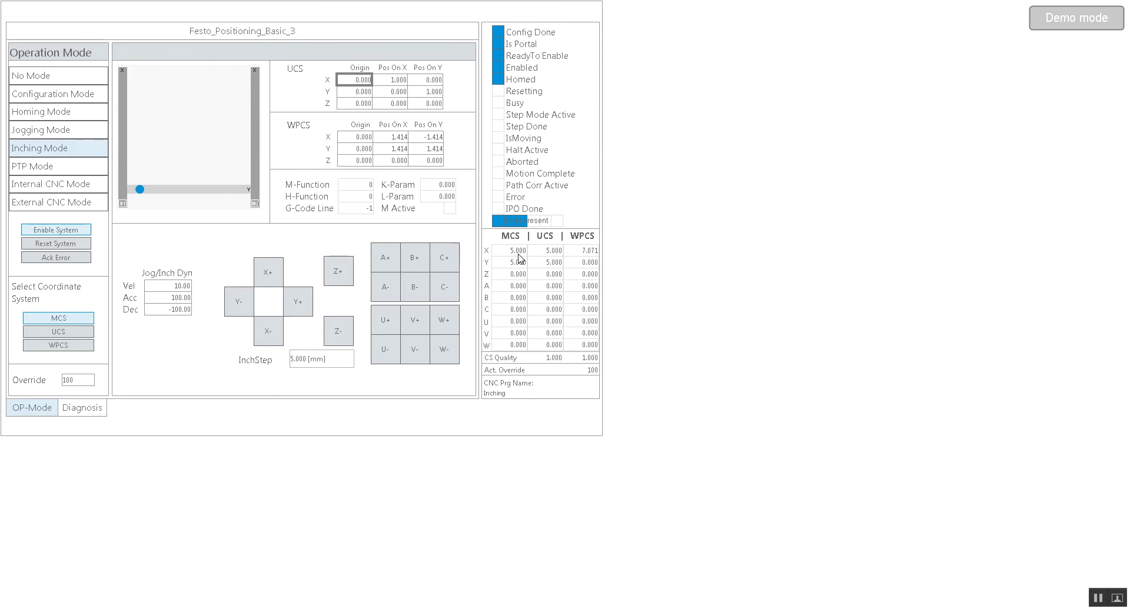
Step: Repeatedly write TRUE to xMovePositive to inch the X axis further in the positive direction, and check the movement in the visualization
key(alt+Tab)
key(Return)
key(ctrl+F7)
key(Return)
key(ctrl+F7)
key(Return)
key(ctrl+F7)
key(Return)
key(ctrl+F7)
key(Return)
key(ctrl+F7)
key(Return)
key(ctrl+F7)
key(alt+Tab)
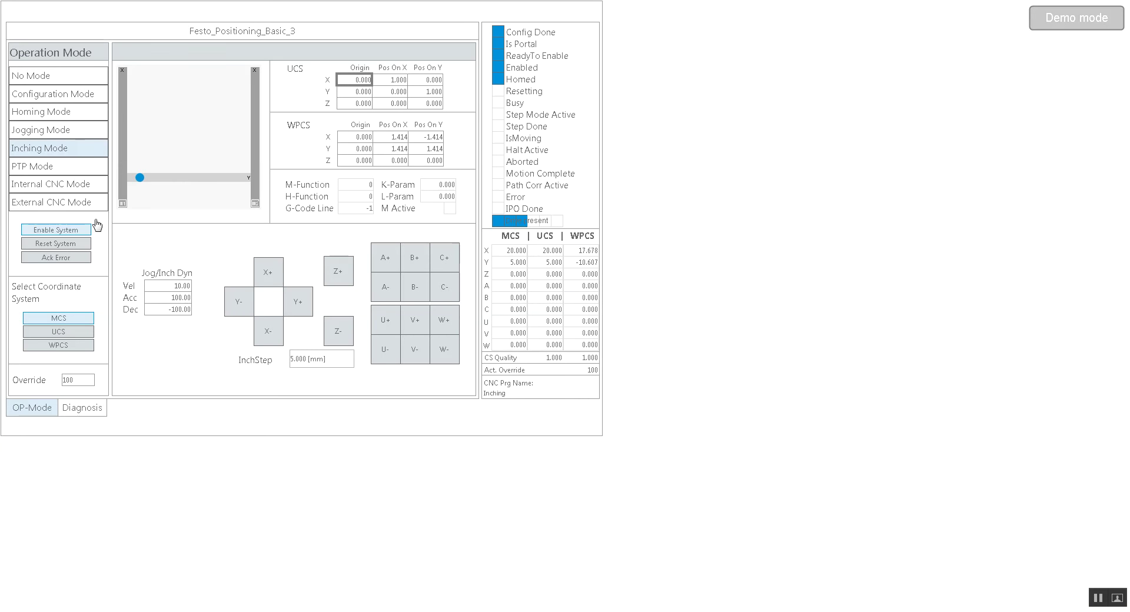
Step: Check the InchStep setting in the visualization and set lrInchStep to 10 in g_stIn
key(alt+Tab)
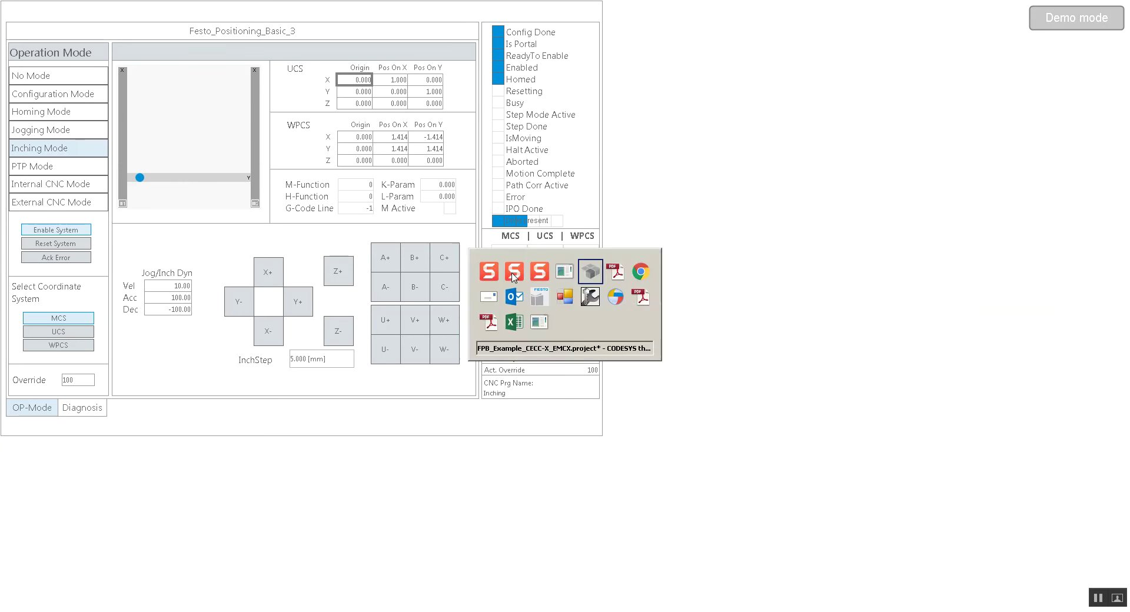
key(alt+Tab)
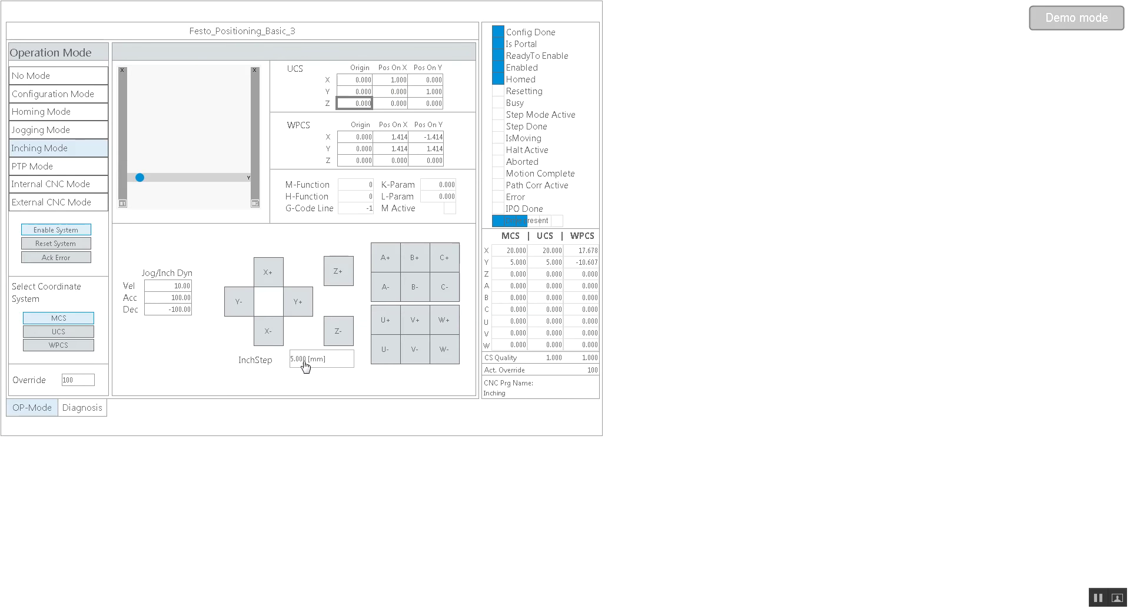
key(alt+Tab)
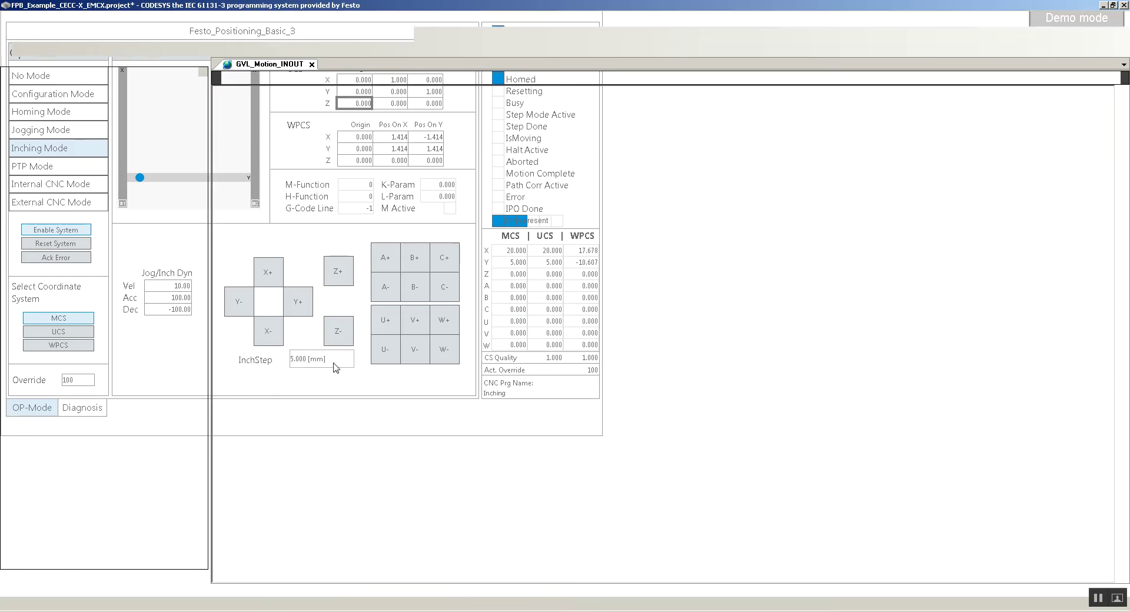
click(257, 403)
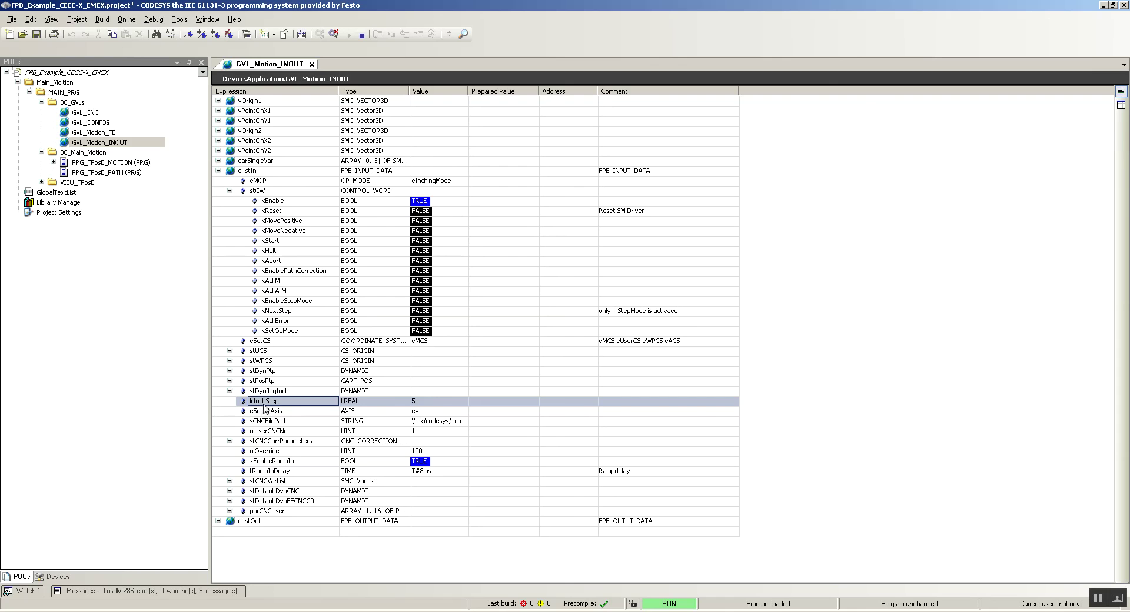
click(481, 405)
text(10)
key(Return)
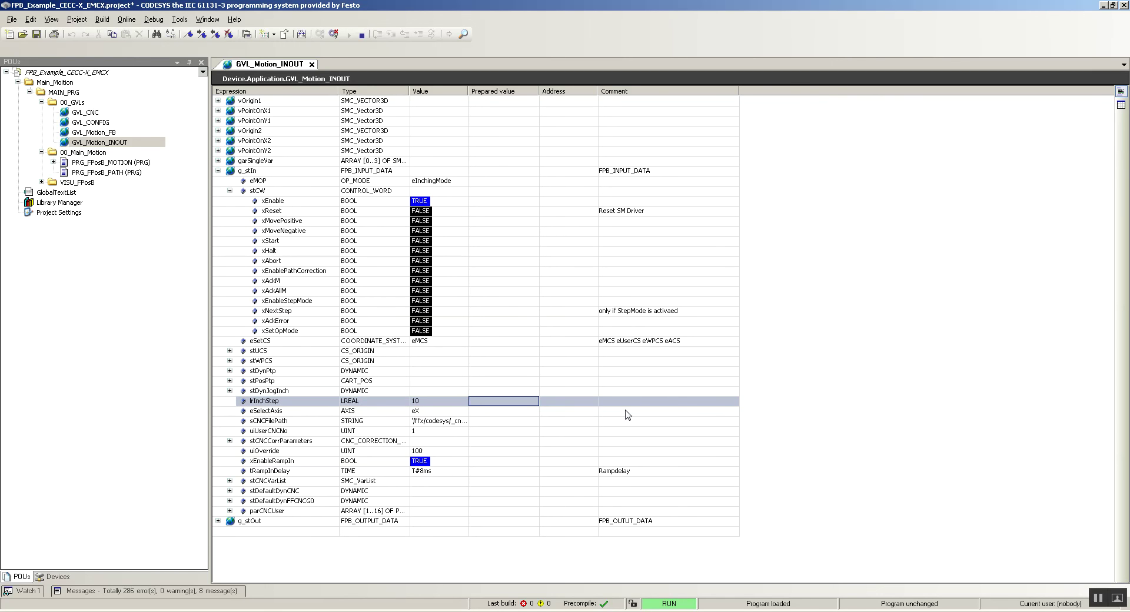
Step: Set eSelectAxis to 2 (eY) to select the Y axis, and check the inch step and positions in the visualization
click(475, 411)
click(513, 412)
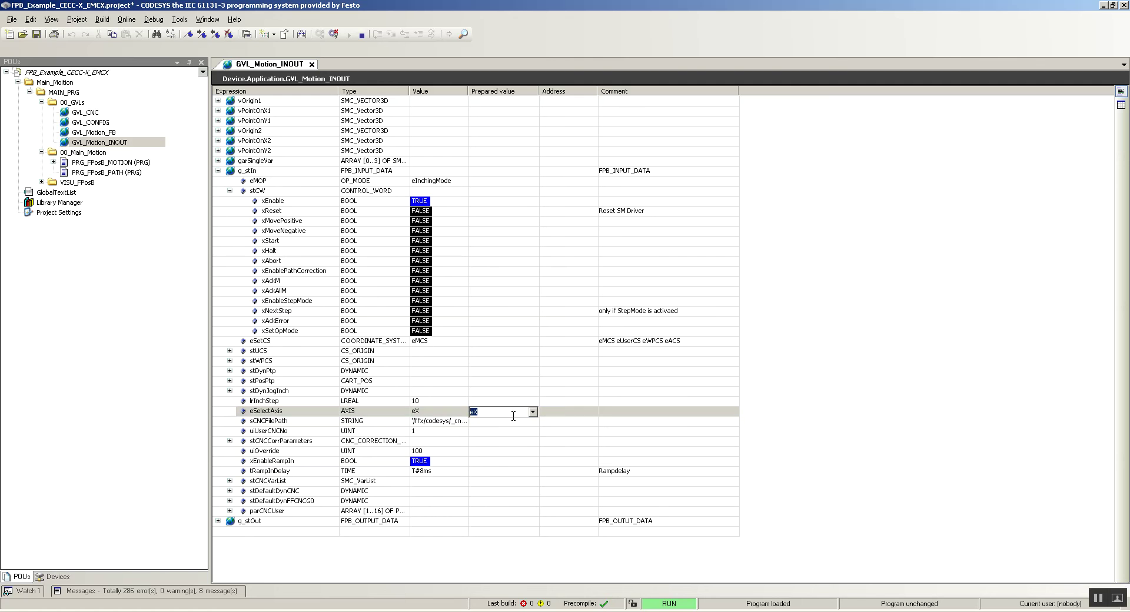
text(2)
key(Return)
key(ctrl+F7)
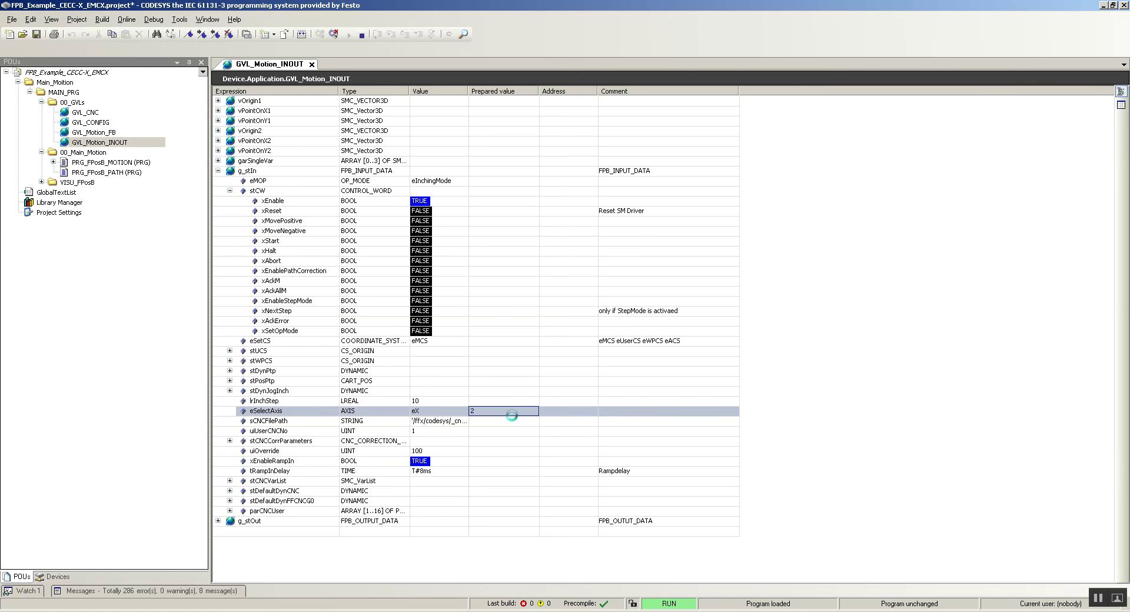
key(alt+Tab)
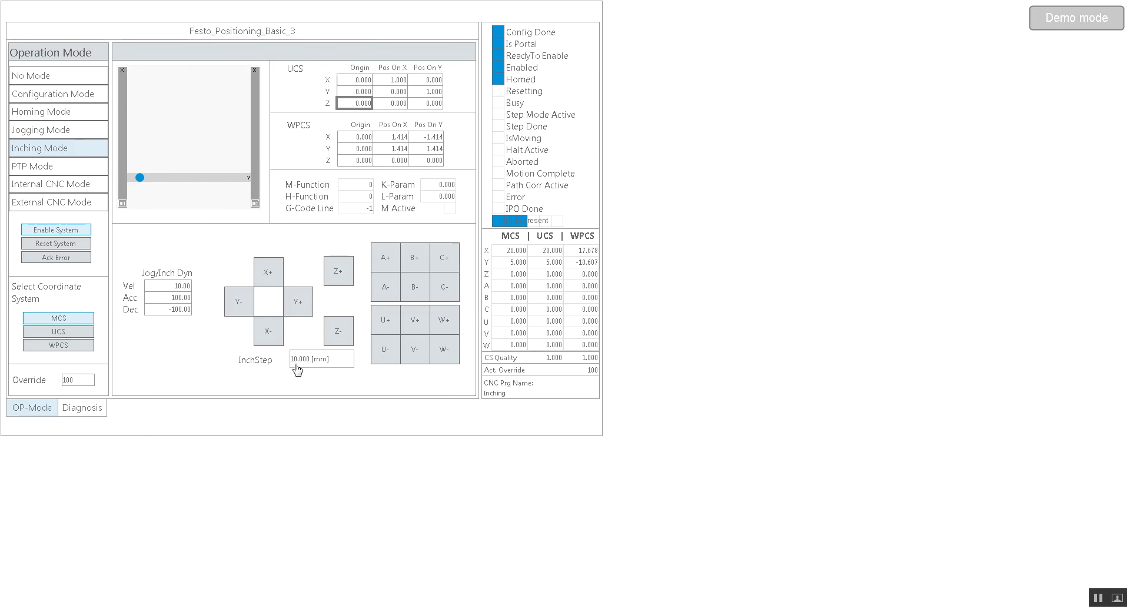
key(alt+Tab)
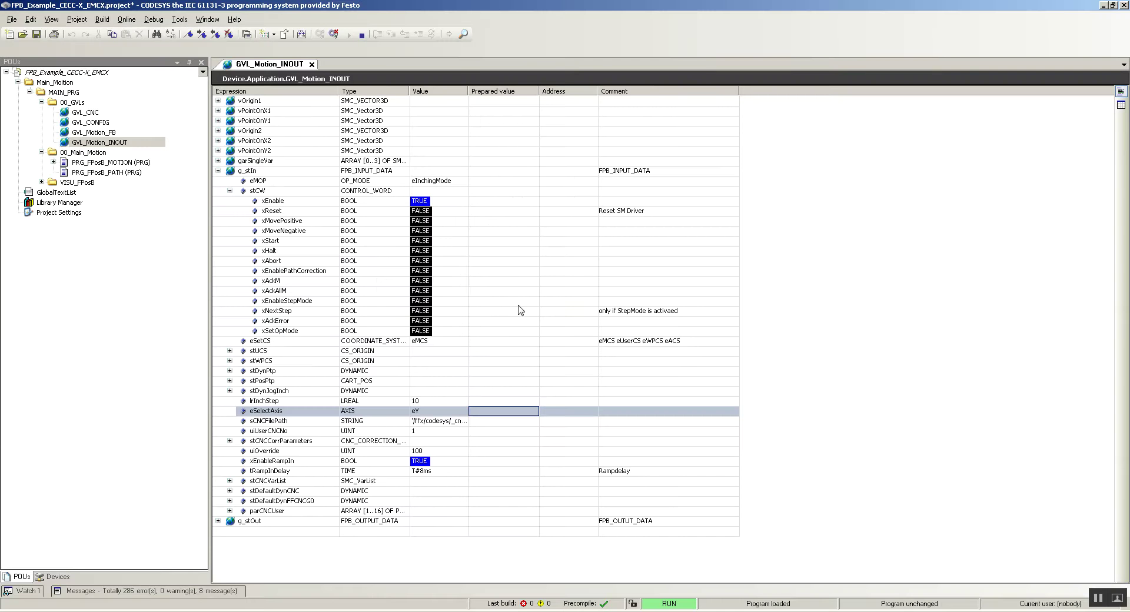
Step: Write TRUE to xMovePositive to inch the Y axis 10 mm in the positive direction, and check the new position in the visualization
click(486, 221)
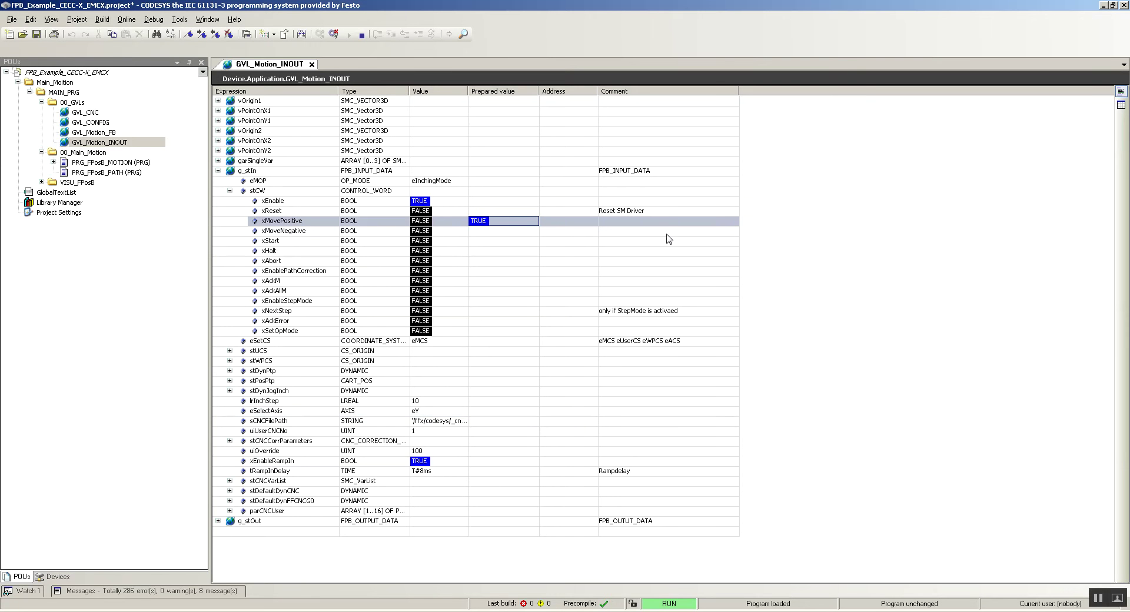
key(ctrl+F7)
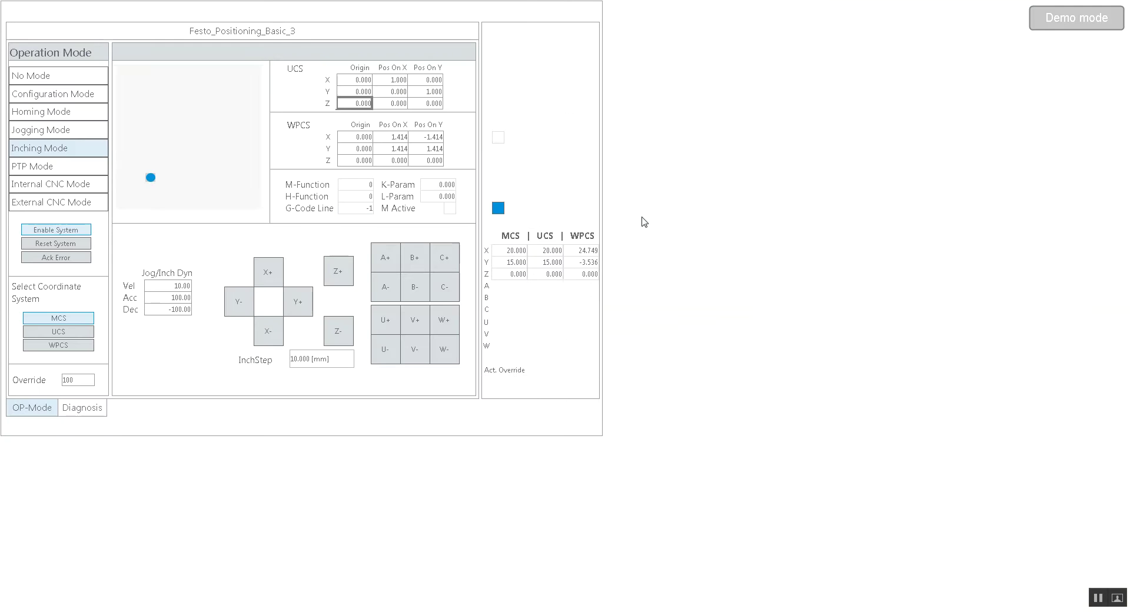
key(alt+Tab)
key(alt+Tab)
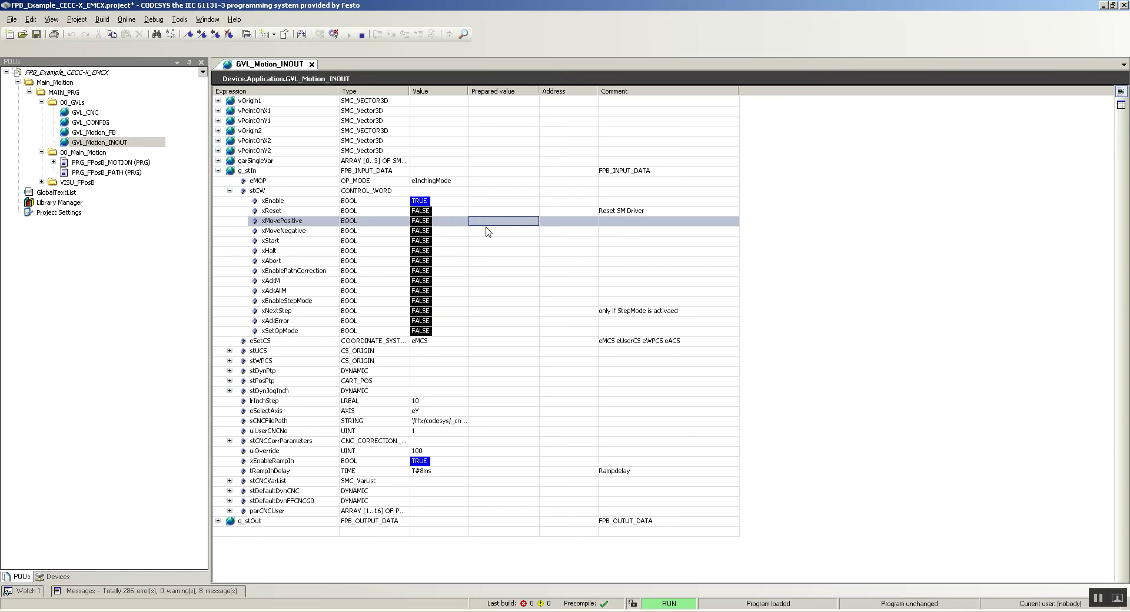
Step: Write TRUE to xMovePositive several more times to inch the Y axis further in the positive direction
click(498, 222)
key(ctrl+F7)
key(ctrl+F7)
key(ctrl+F7)
click(499, 221)
key(ctrl+F7)
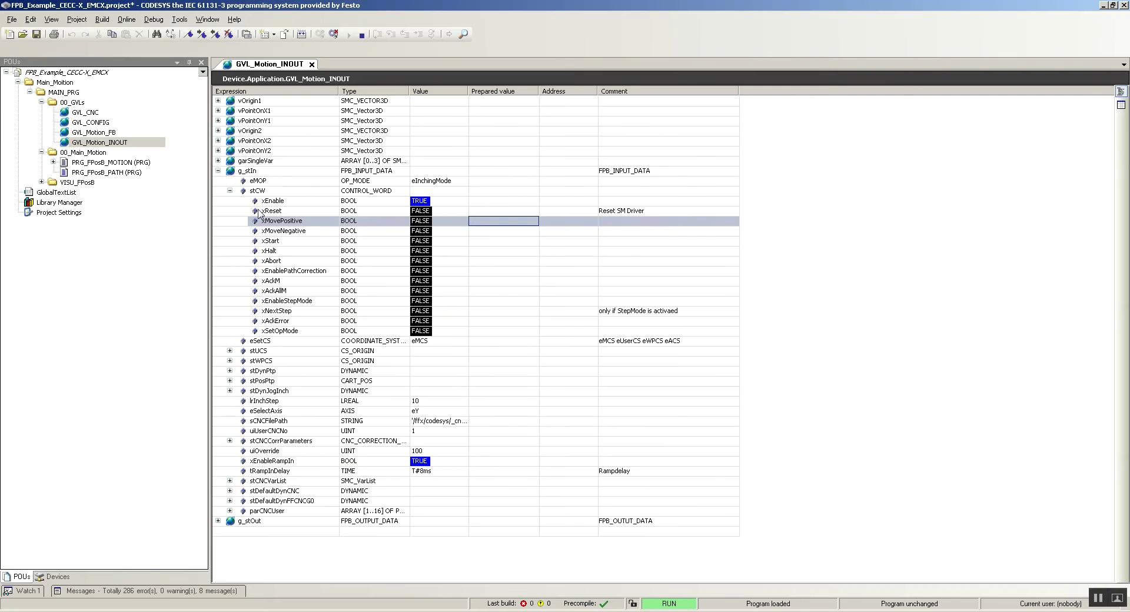
Step: Set eMOP to 20 (eHomingMode) in g_stIn and write TRUE to xSetOpMode to activate homing mode
key(alt+Tab)
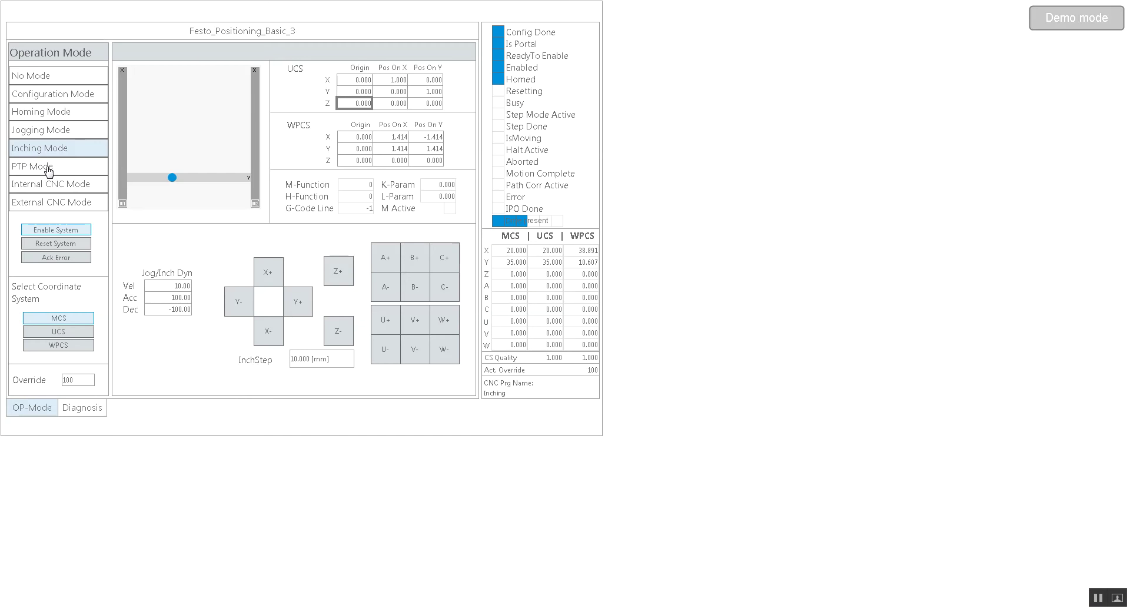
key(alt+Tab)
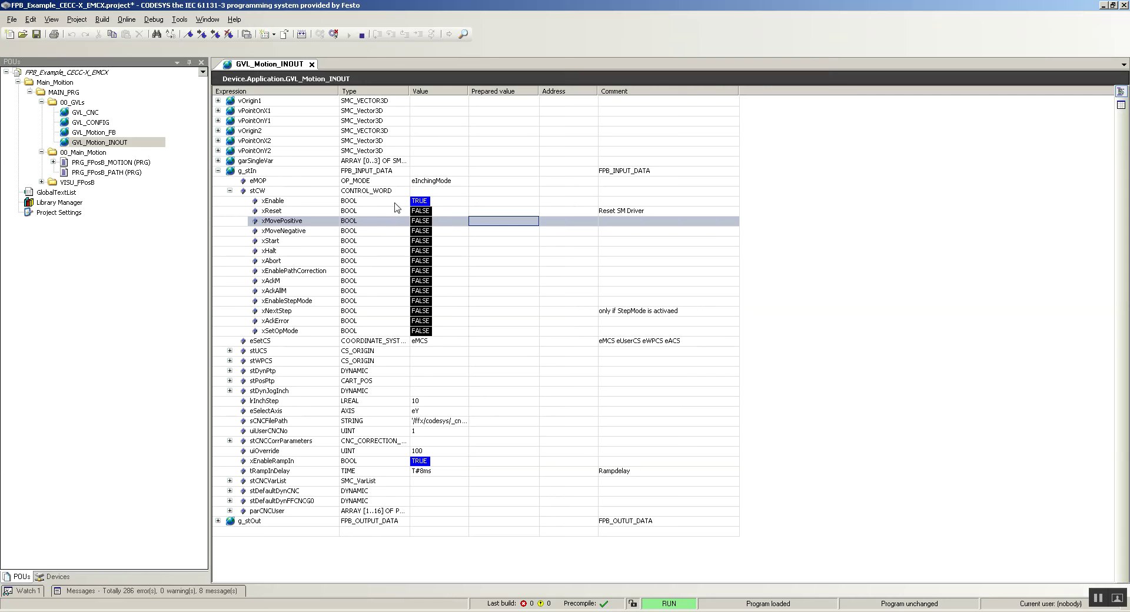
click(502, 182)
text(20)
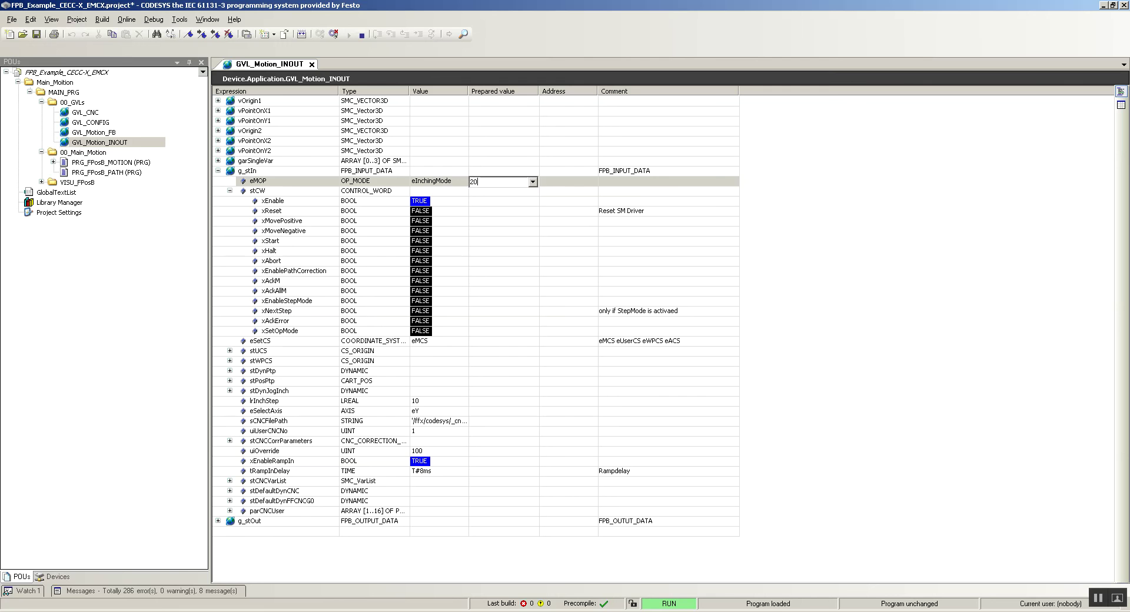
key(Return)
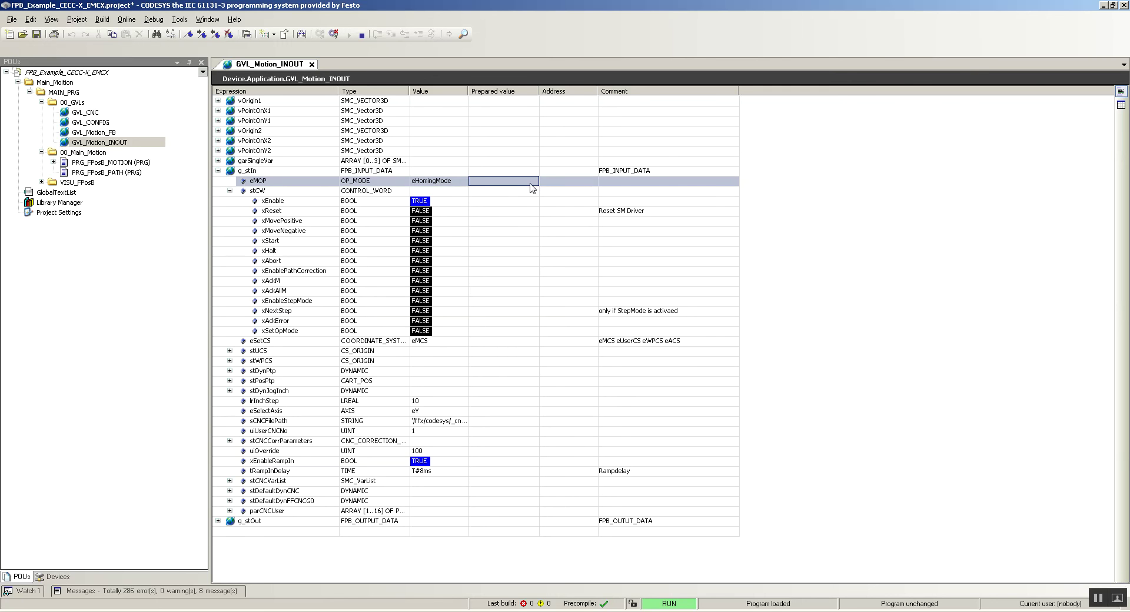
click(503, 331)
key(ctrl+F7)
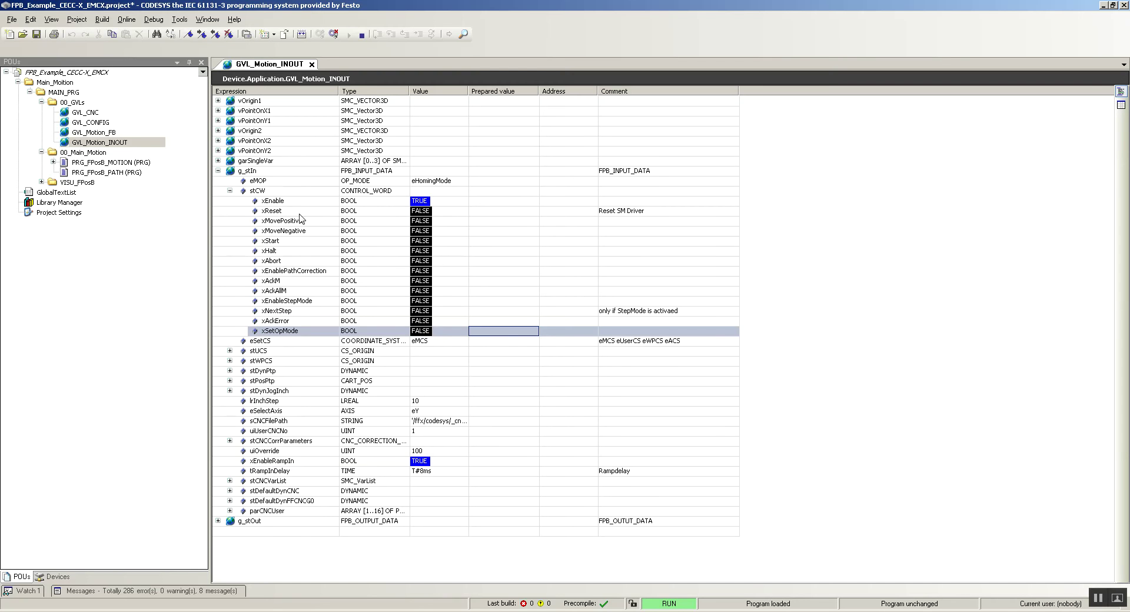
Step: Write TRUE to xStart in stCW to home the axes
click(477, 242)
key(ctrl+F7)
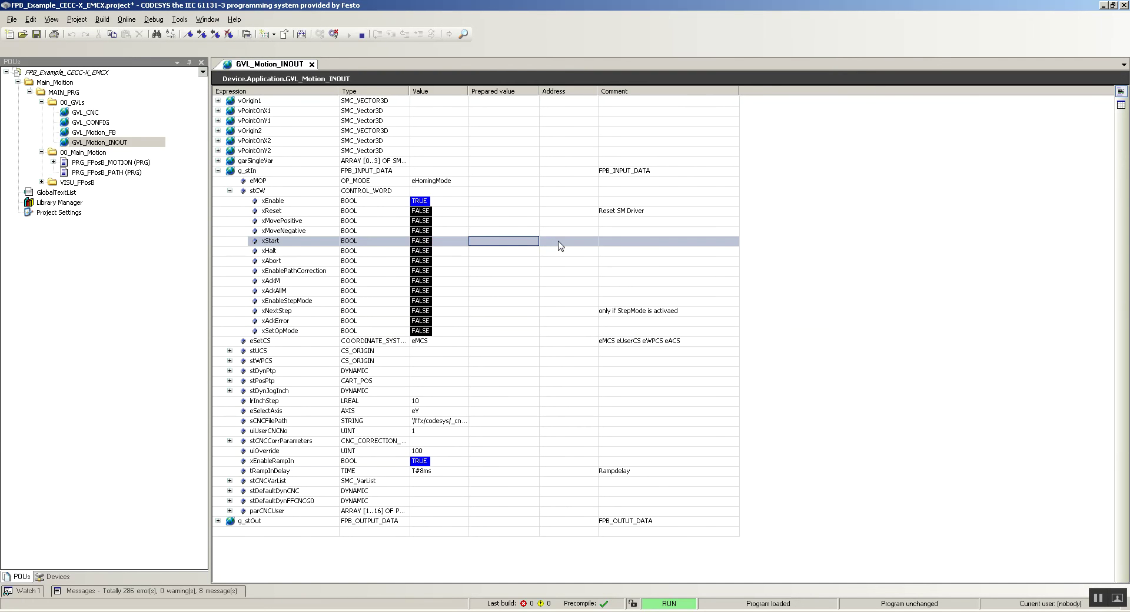
key(alt+Tab)
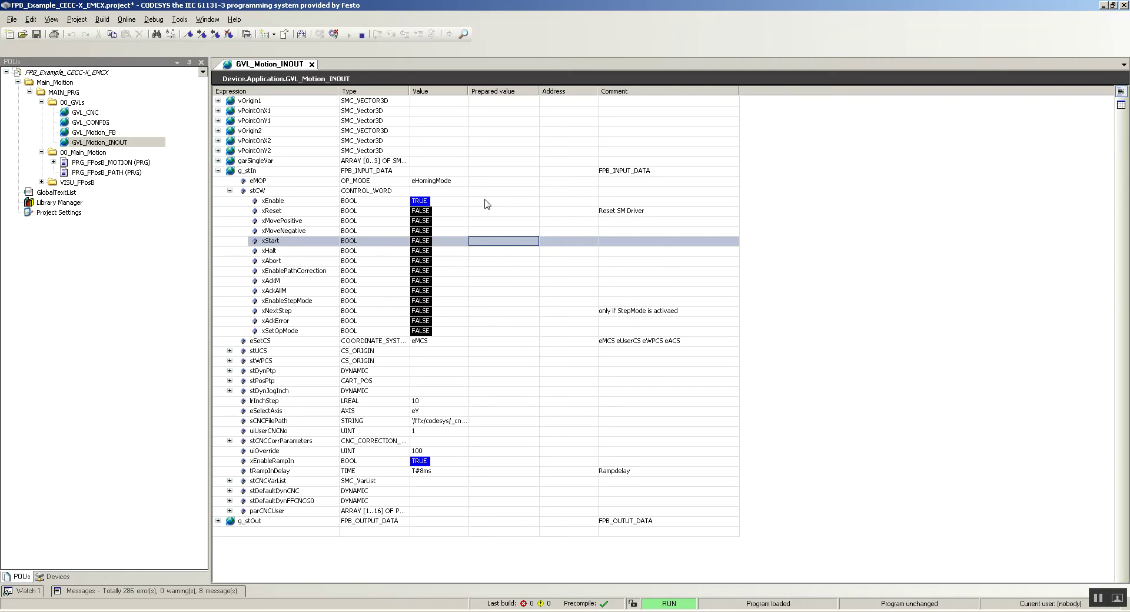
Step: Look up the PTP mode number in the manual, set eMOP to 50 (ePTPMode), and activate it by writing TRUE to xSetOpMode
key(alt+Tab)
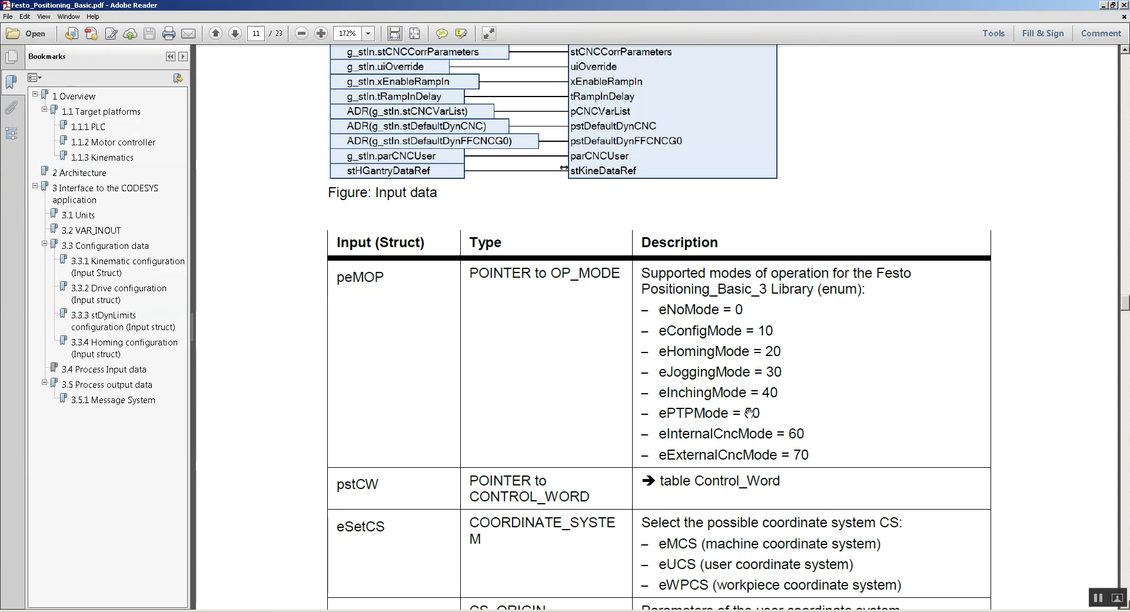
key(alt+Tab)
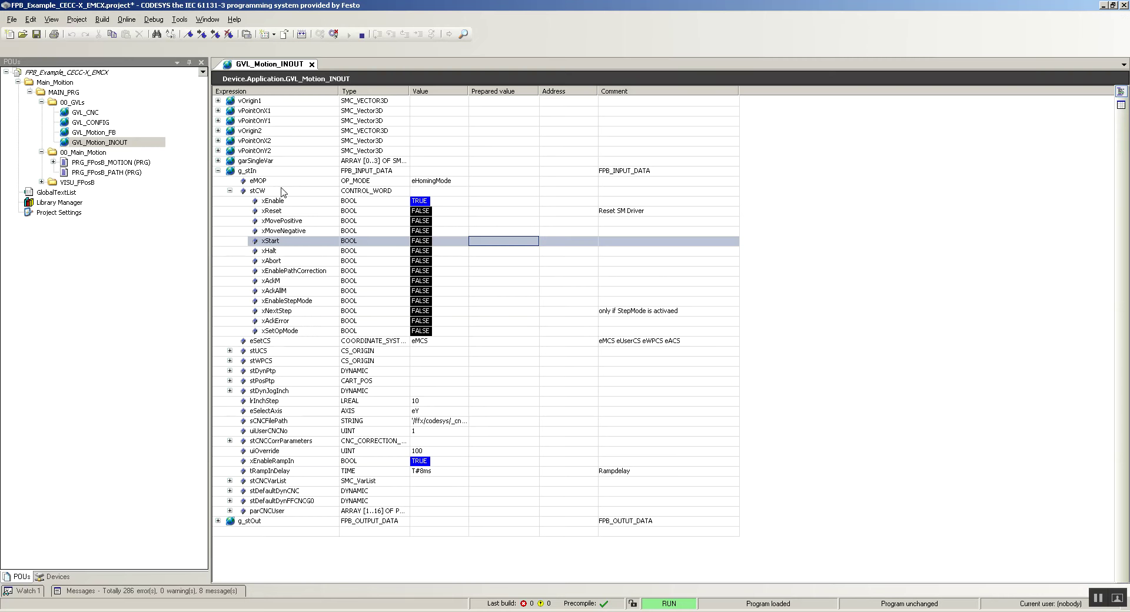
click(520, 184)
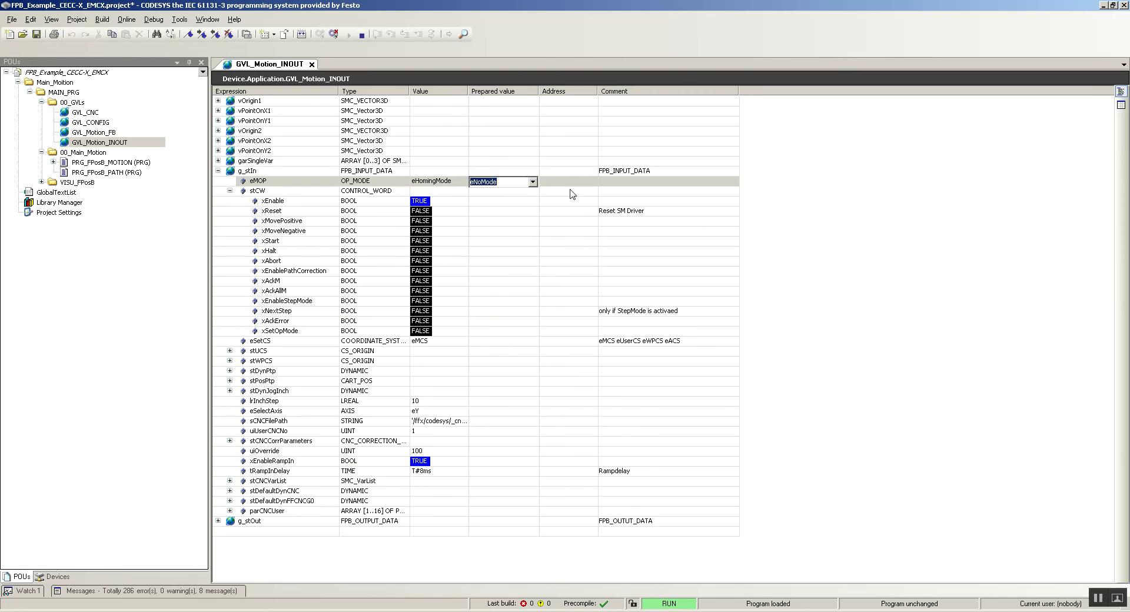
text(50)
key(Return)
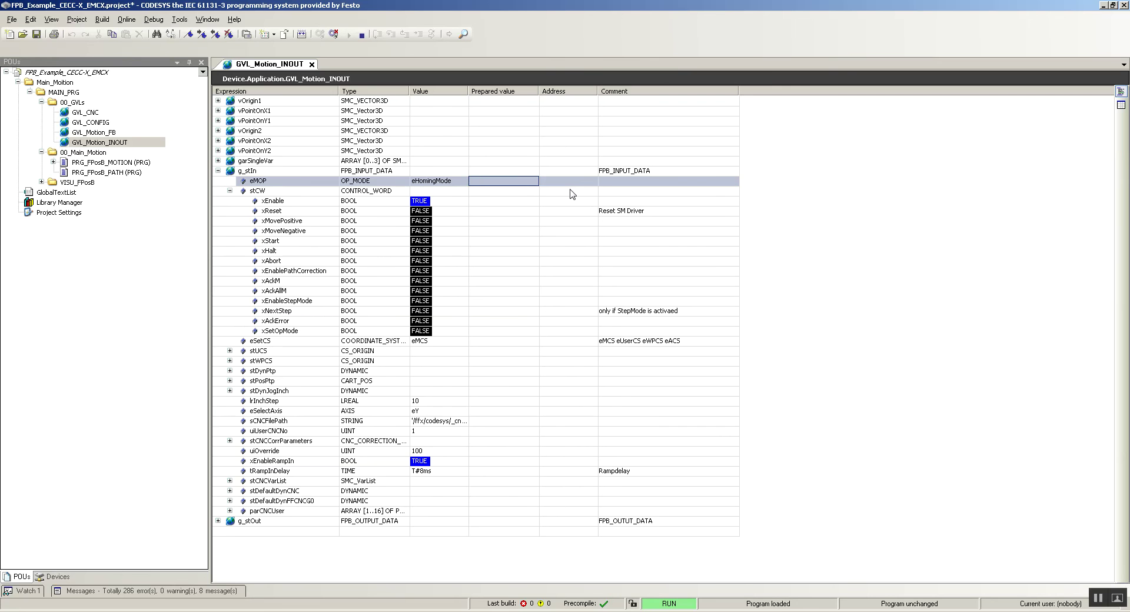
click(487, 331)
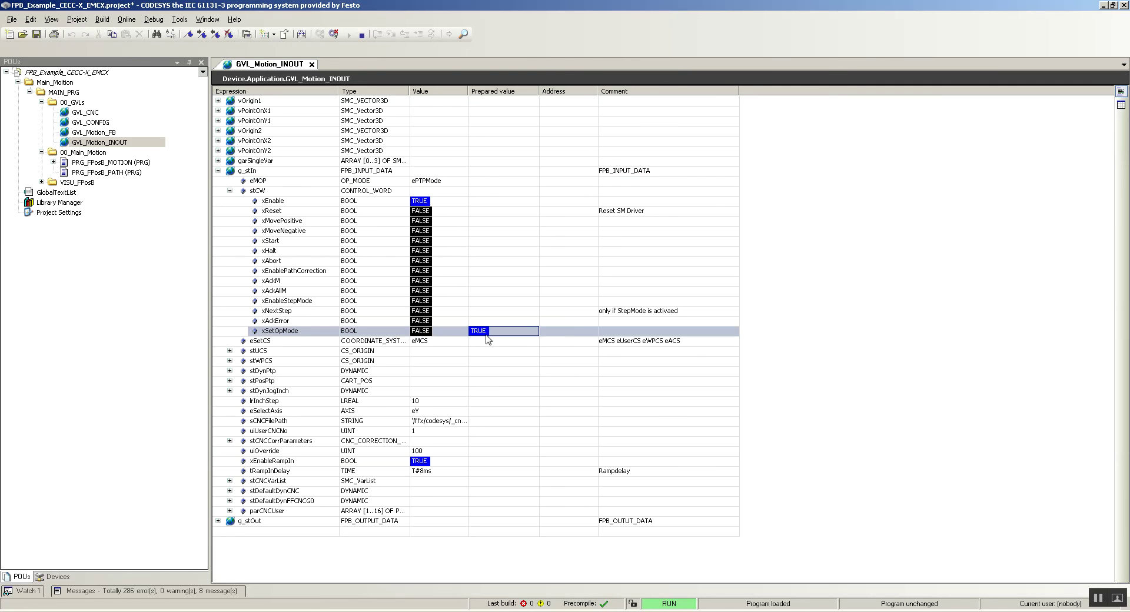
key(ctrl+F7)
click(486, 332)
key(ctrl+F7)
key(alt+Tab)
key(alt+Tab)
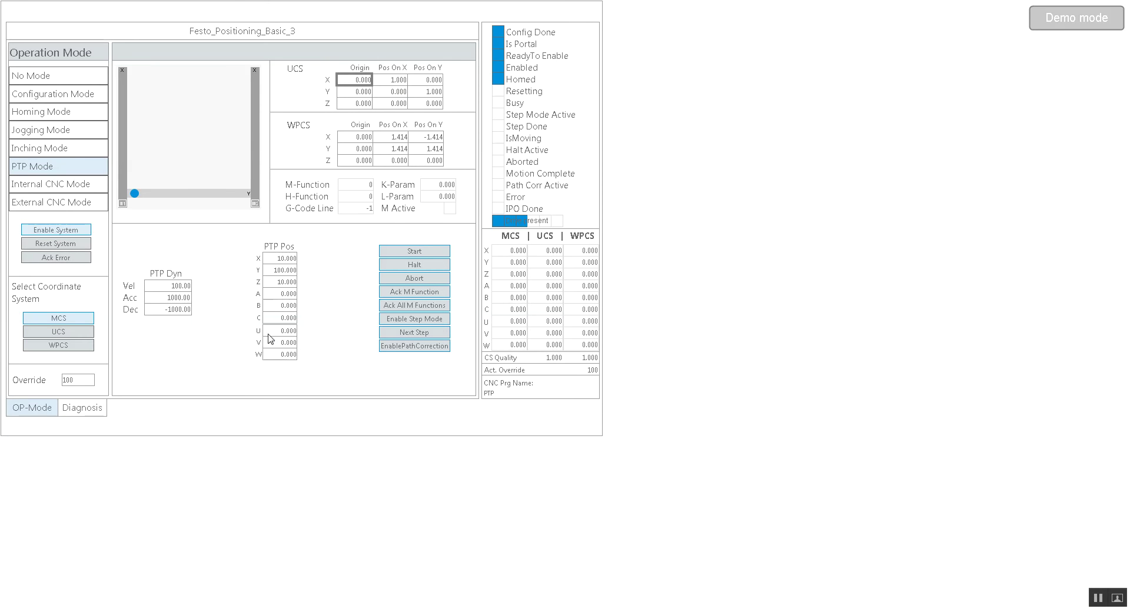
key(alt+Tab)
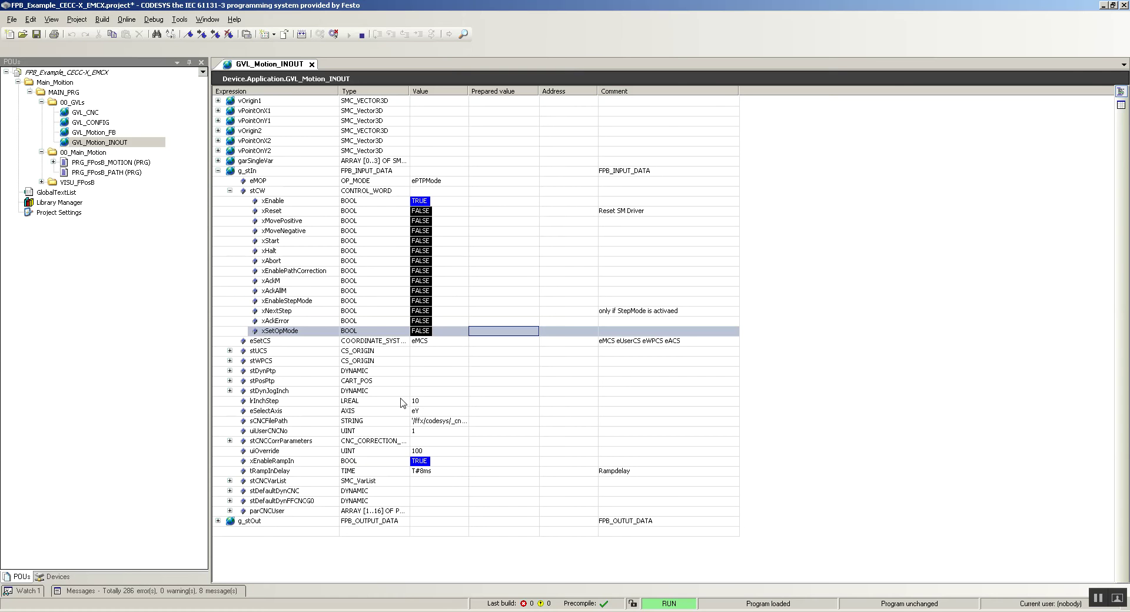
Step: Set the PTP target in stPosPtp to lrX 45 and lrY 78, and write TRUE to xStart to begin the move
key(alt+Tab)
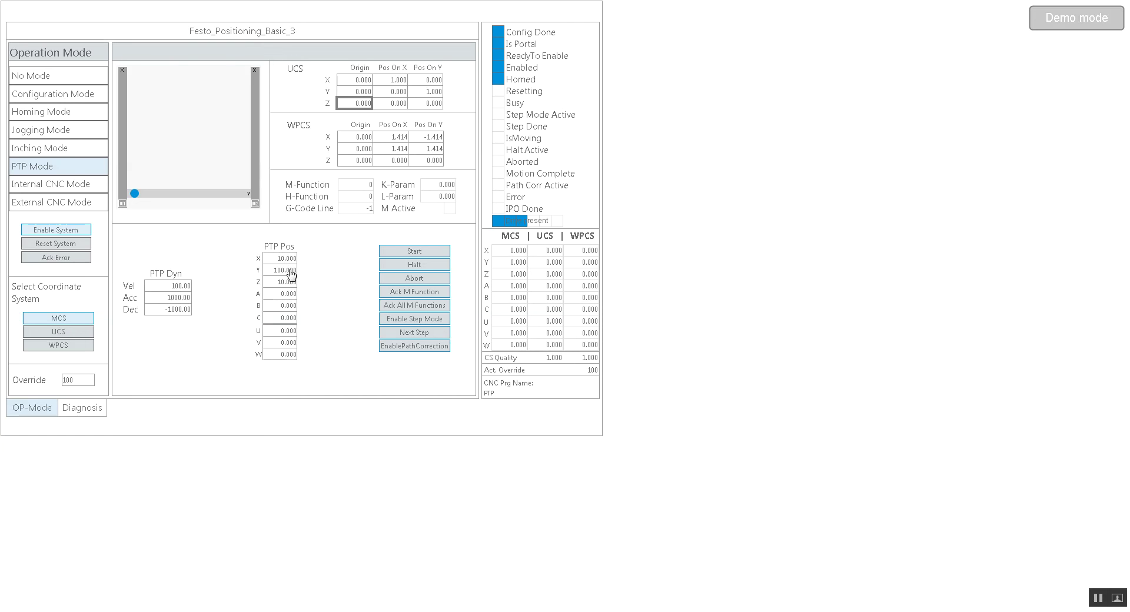
key(alt+Tab)
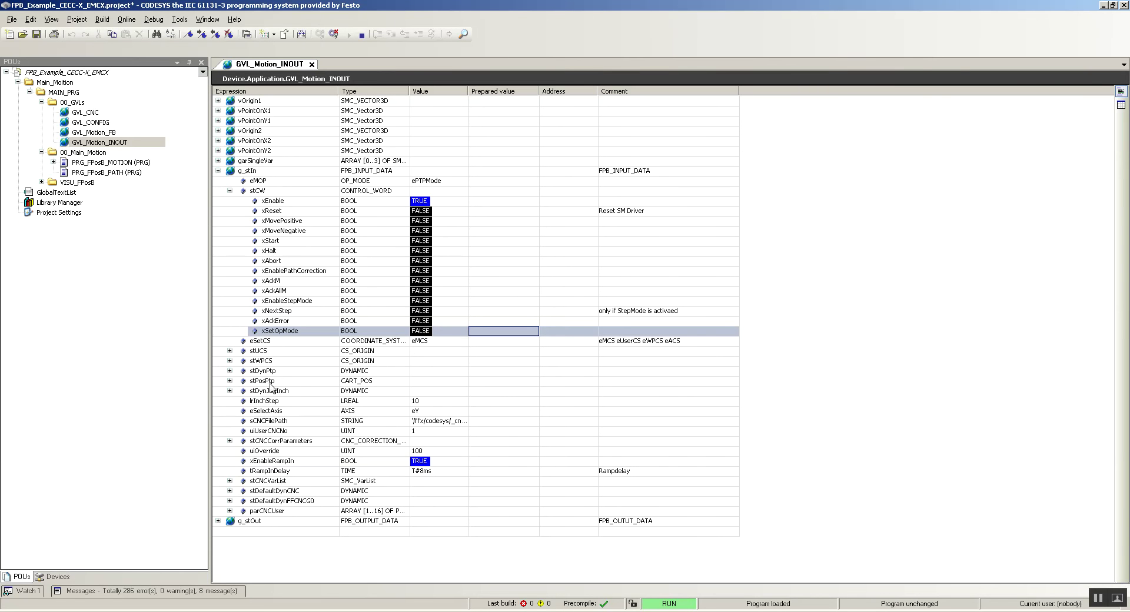
click(230, 381)
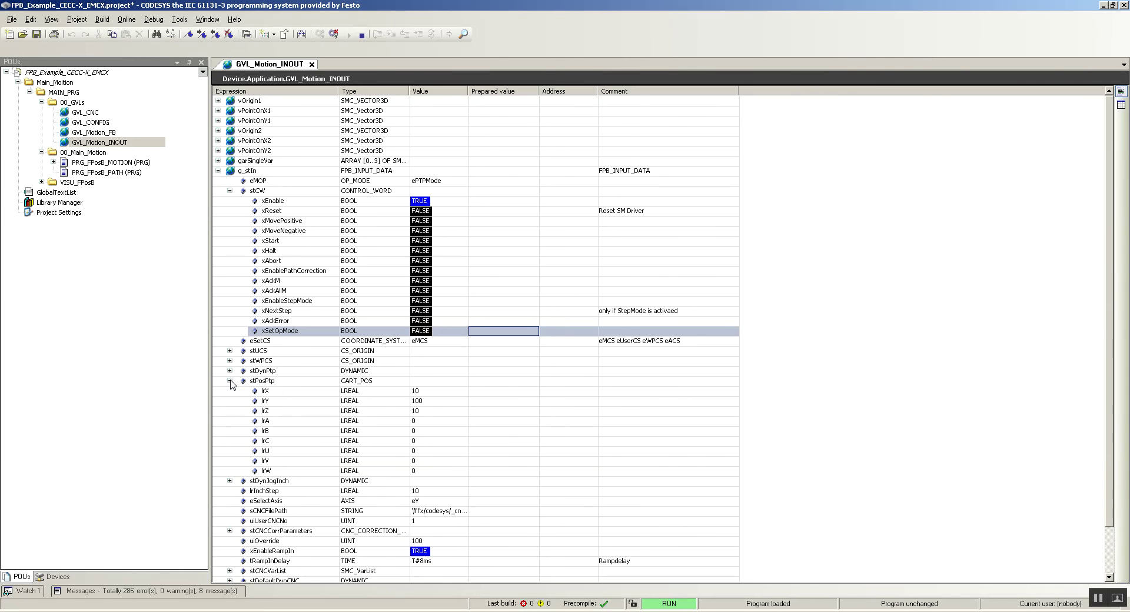
click(491, 391)
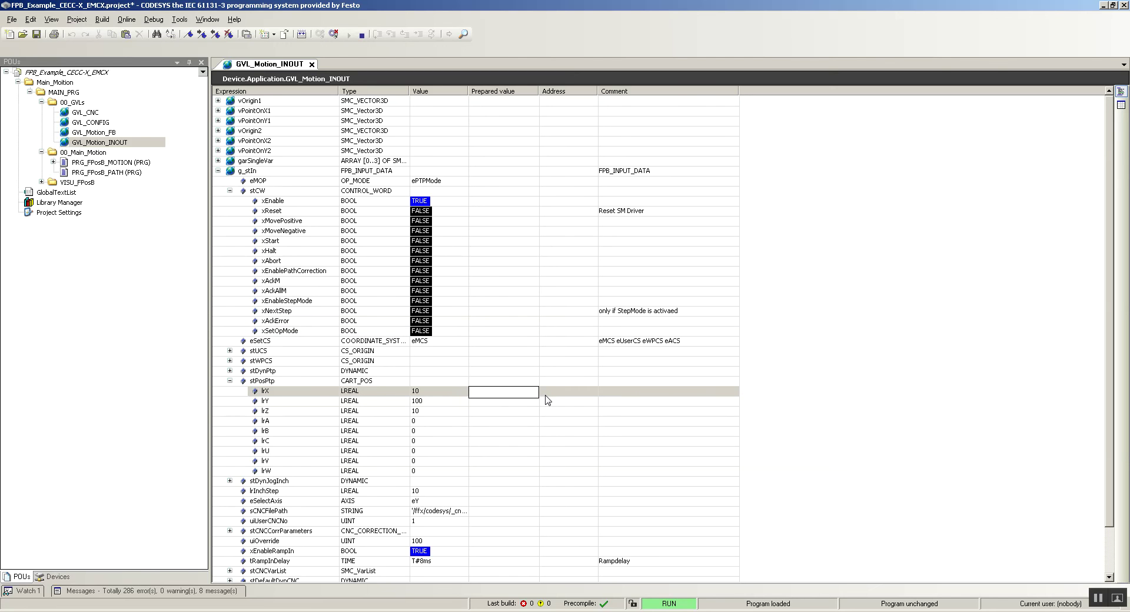
text(40)
key(BackSpace)
text(5)
key(Return)
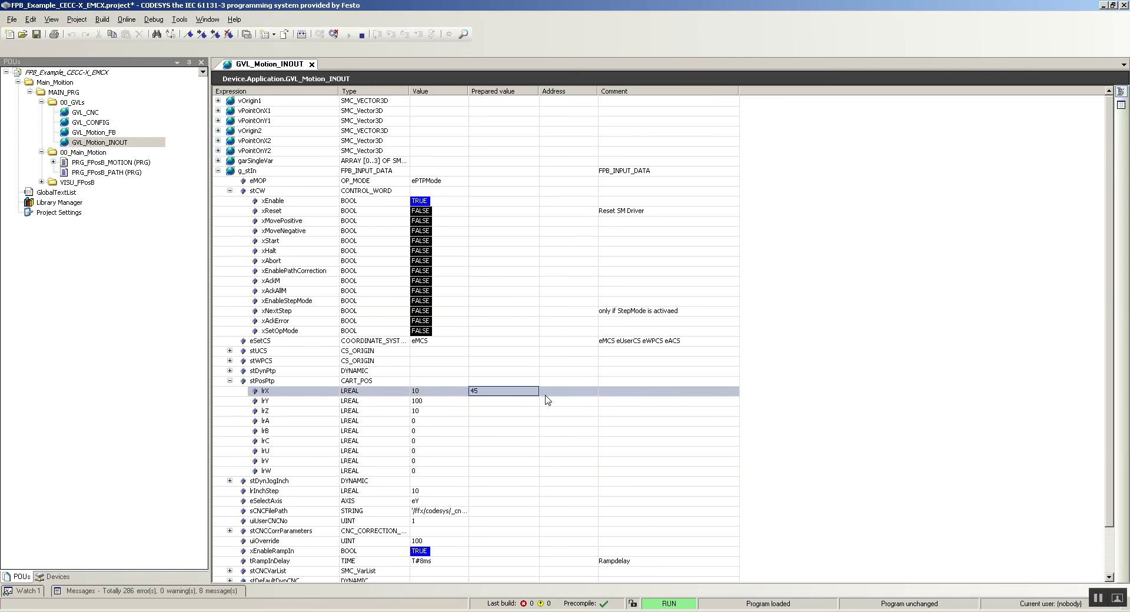
click(516, 401)
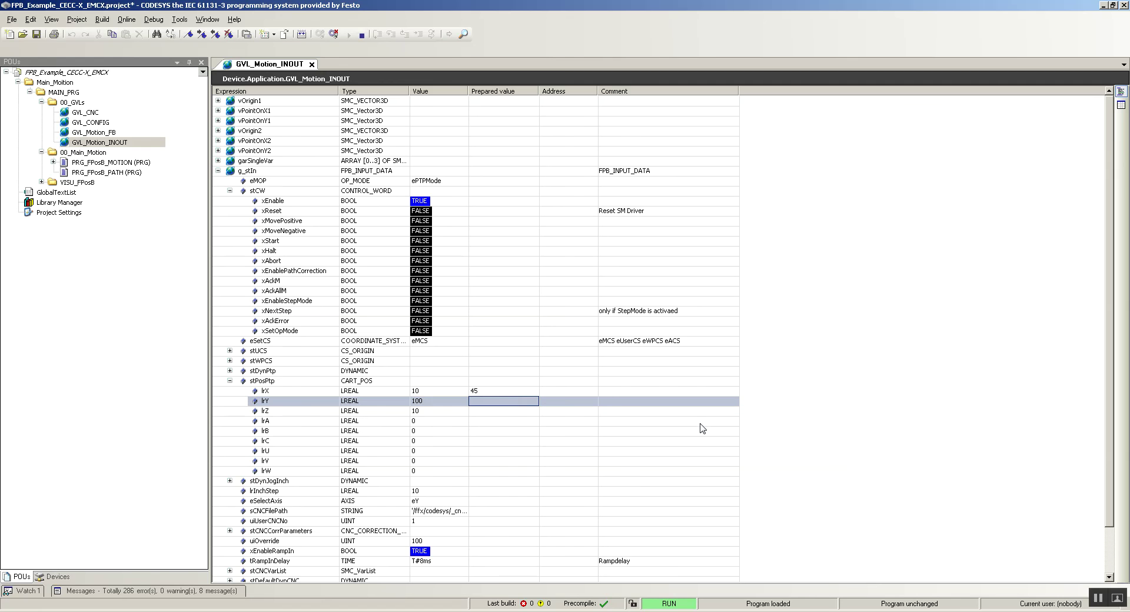
text(78)
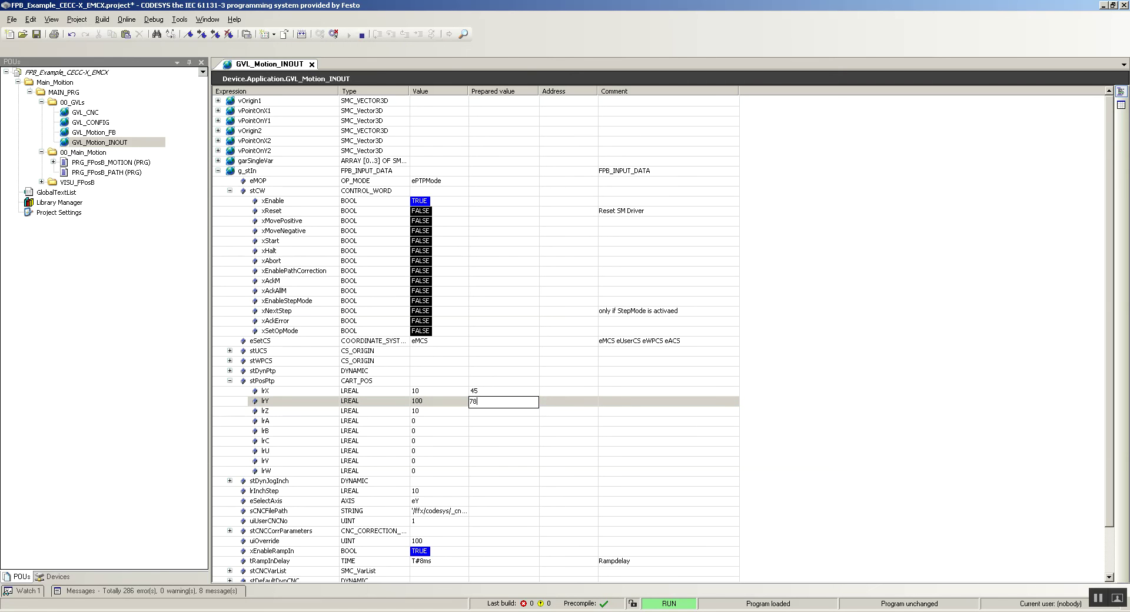
key(Return)
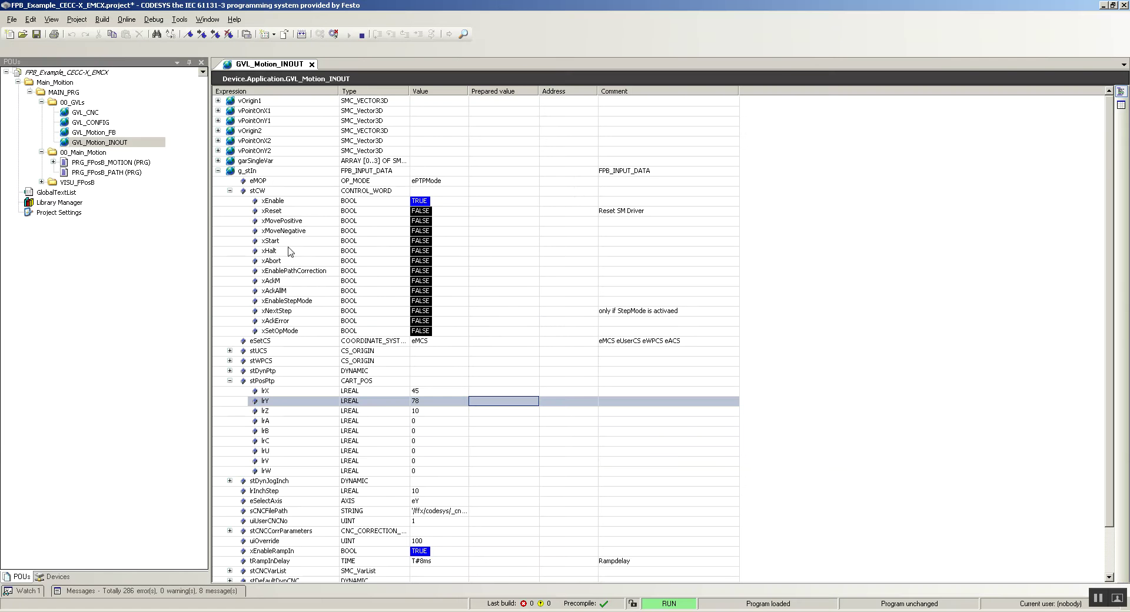
click(488, 241)
key(ctrl+F7)
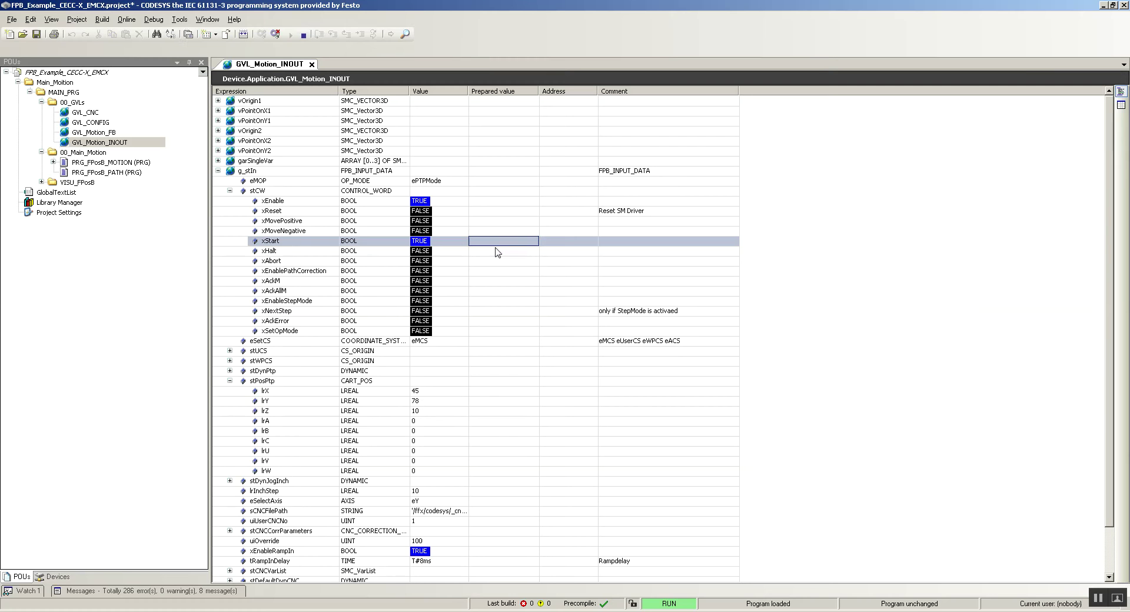
Step: Set lrX and lrY in stPosPtp to 0 and write TRUE to xStart to move both axes back to zero
click(480, 391)
text(0)
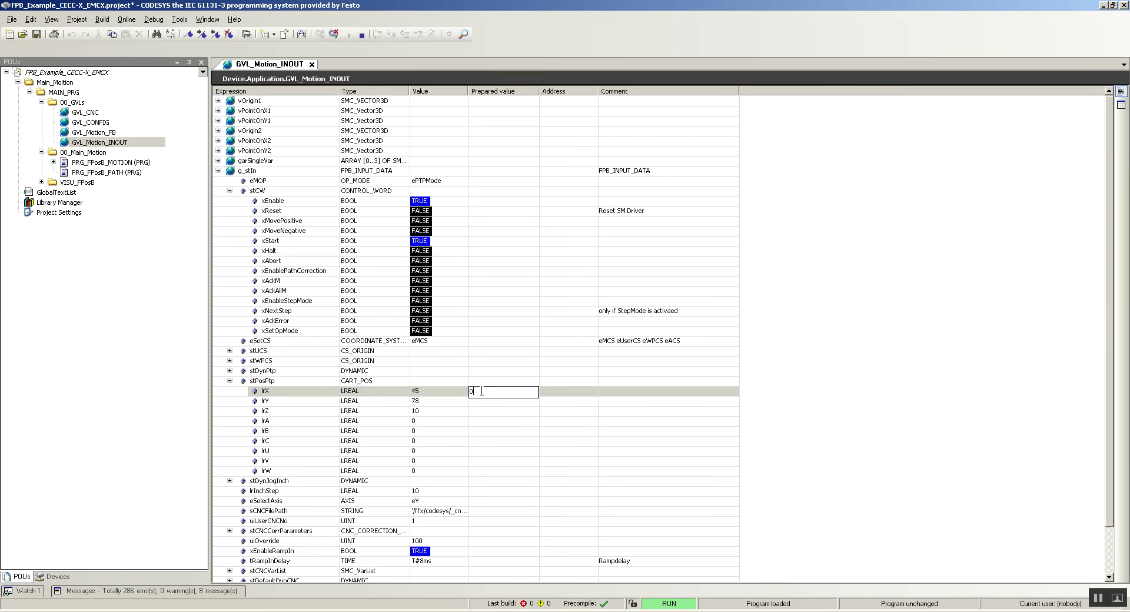
key(Return)
text(0)
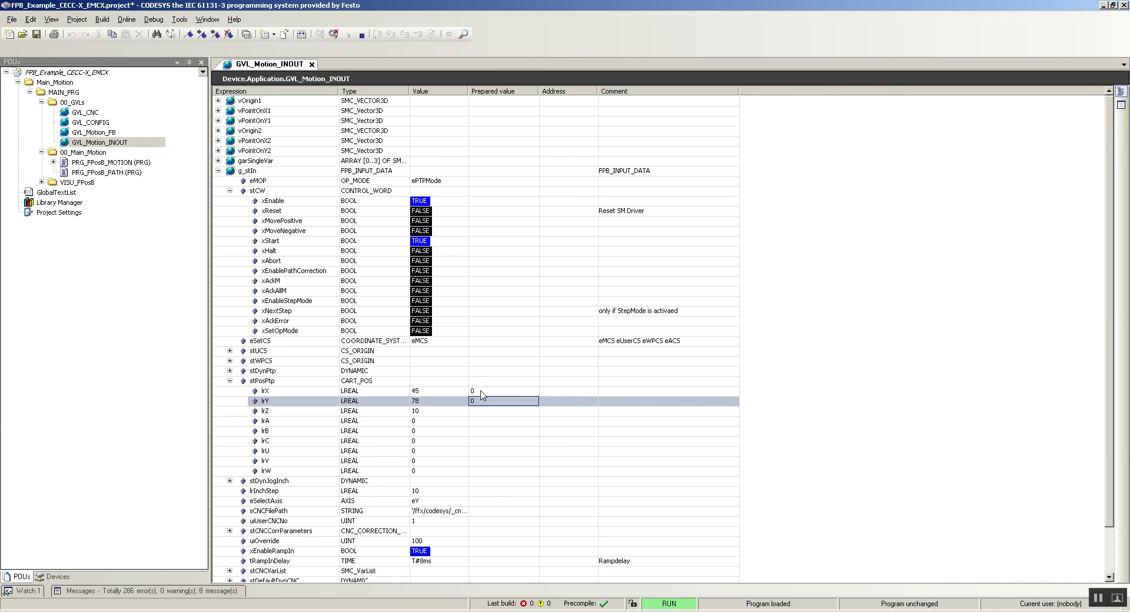
click(481, 242)
key(ctrl+F7)
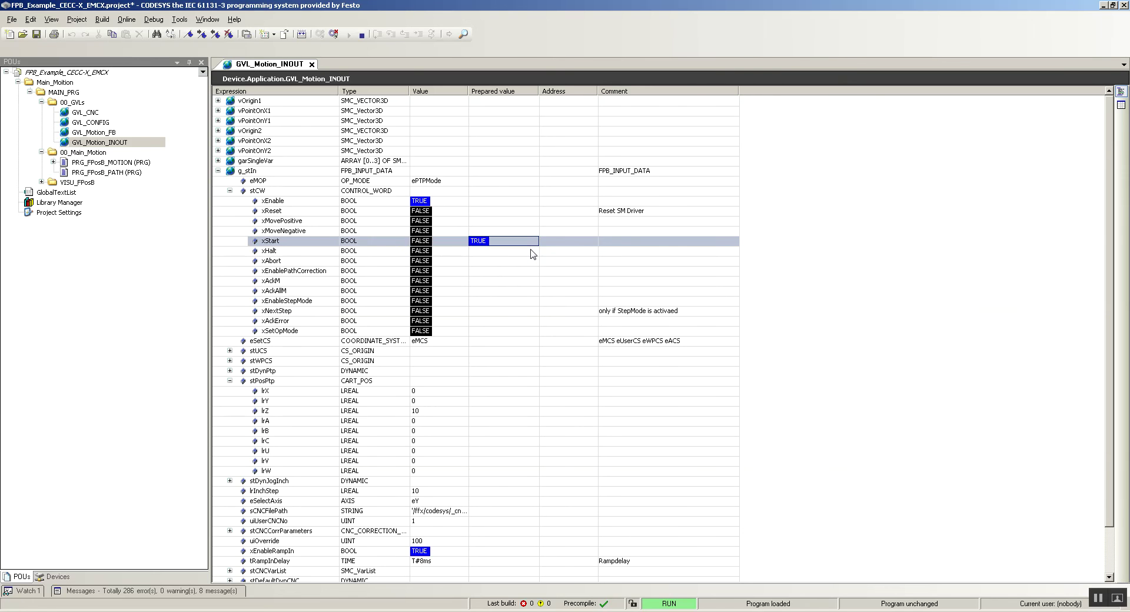
key(ctrl+F7)
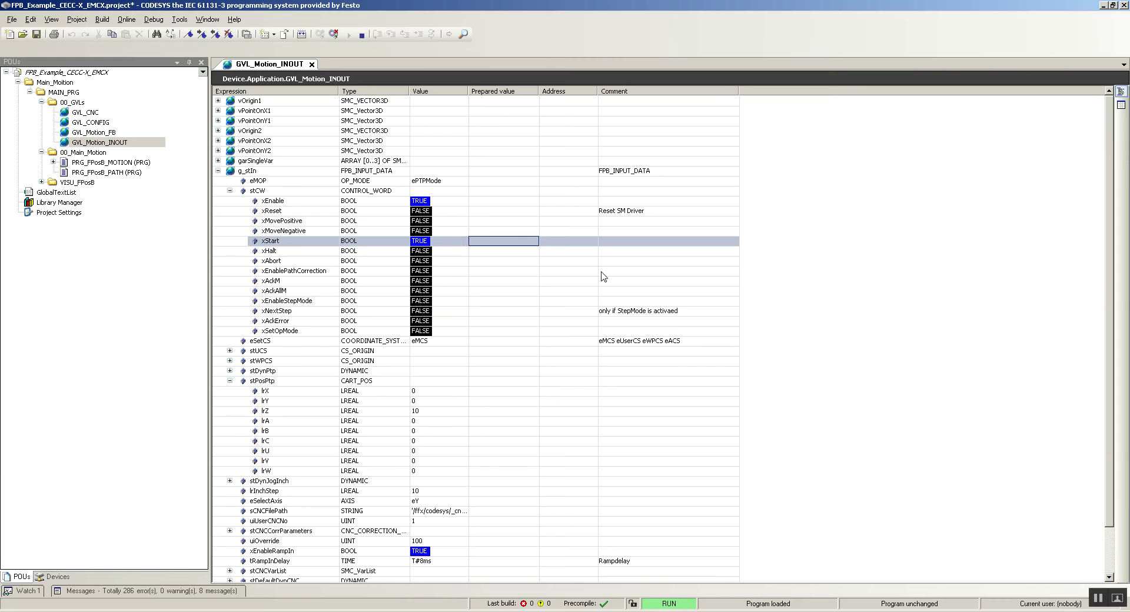
key(Return)
key(ctrl+F7)
Step: Examine the PTP velocity, acceleration and deceleration in stDynPtp, and collapse the stDynPtp and stPosPtp structures
click(229, 371)
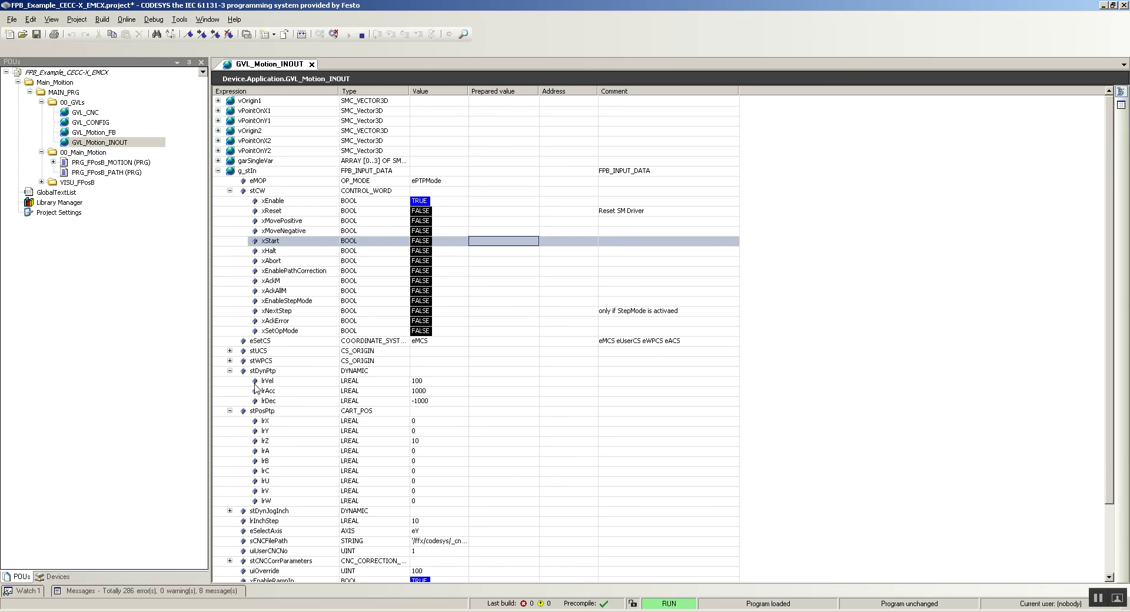
click(230, 370)
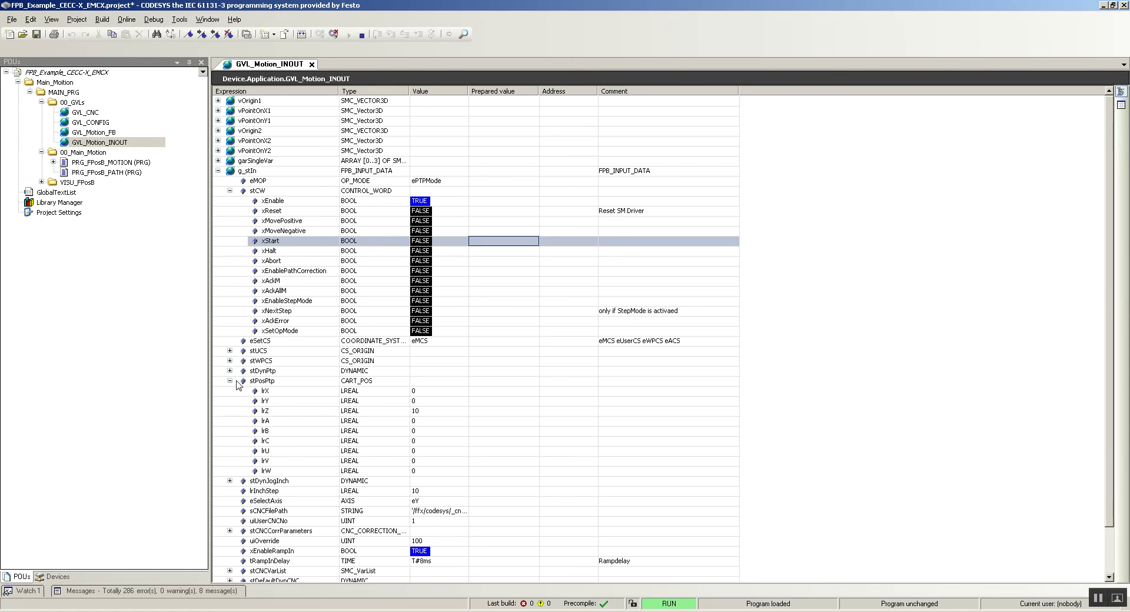
click(230, 381)
Step: Look up the internal CNC mode number in the manual, set eMOP to 60 (eInternalCncMode), and write TRUE to xSetOpMode
key(alt+Tab)
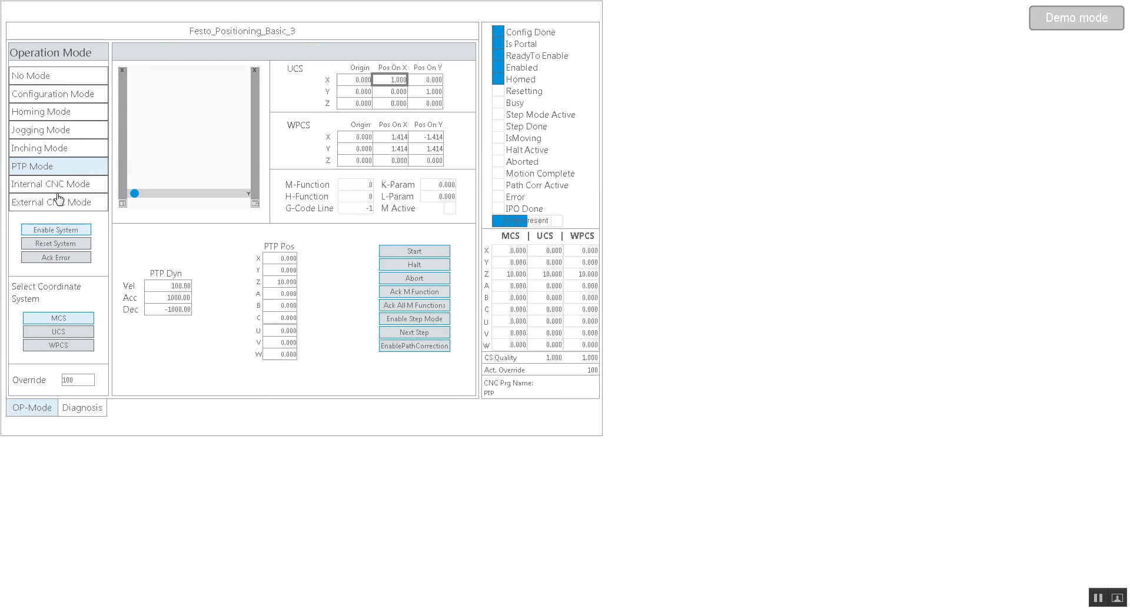
key(alt+Tab)
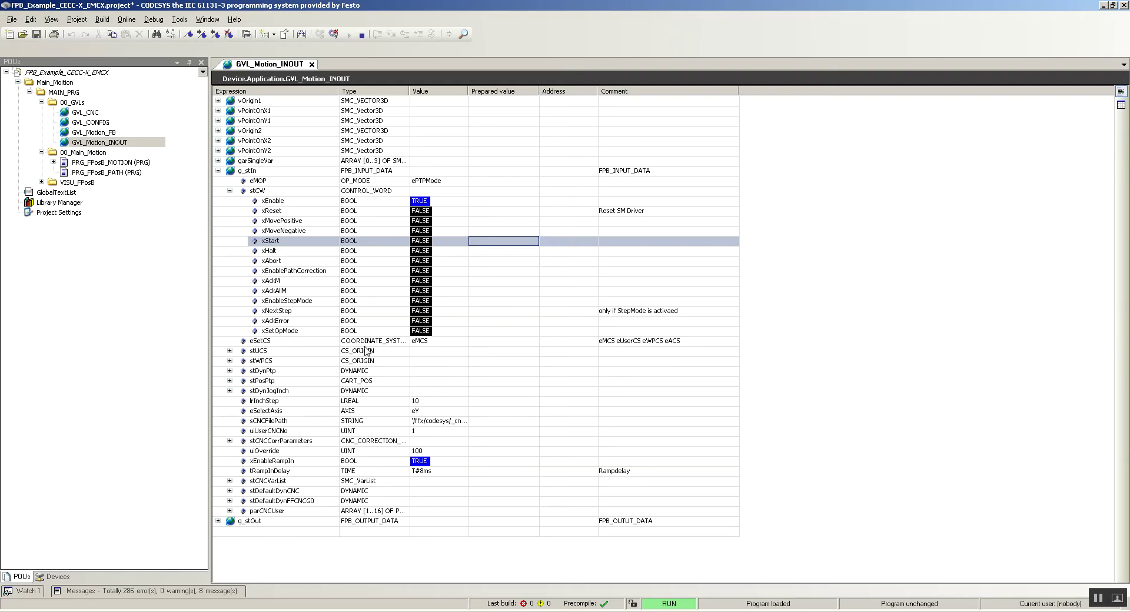
key(alt+Tab)
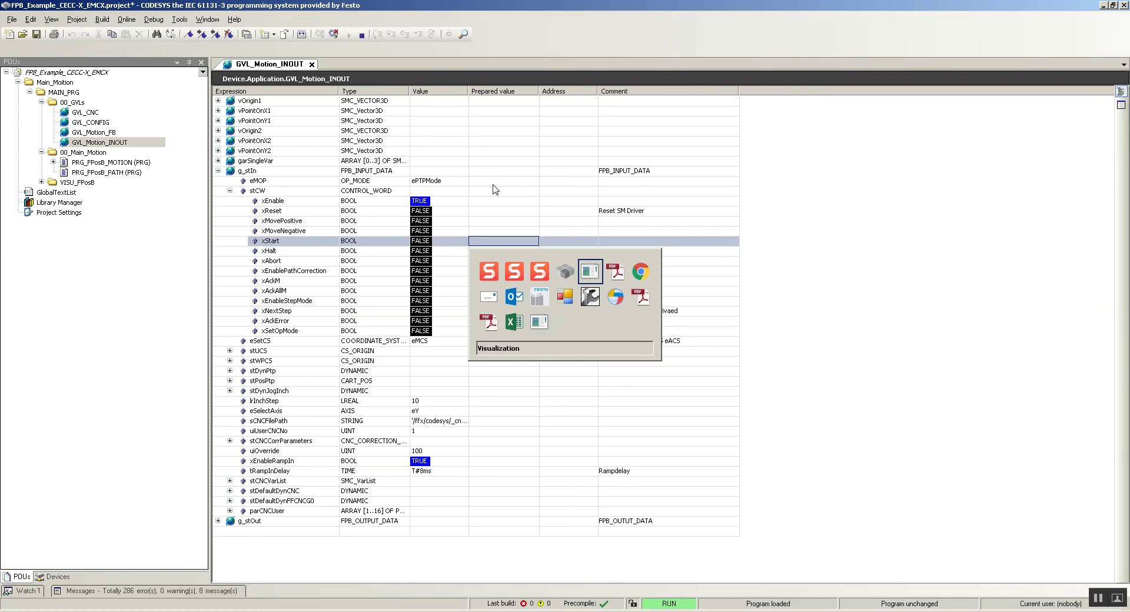
key(alt+Tab)
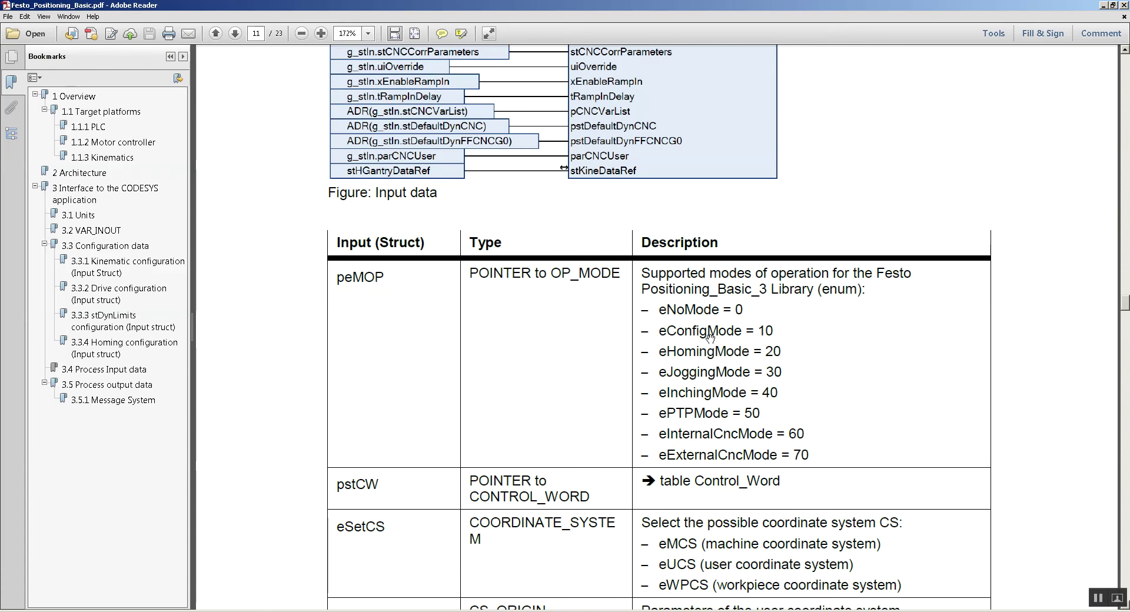
key(alt+Tab)
click(482, 182)
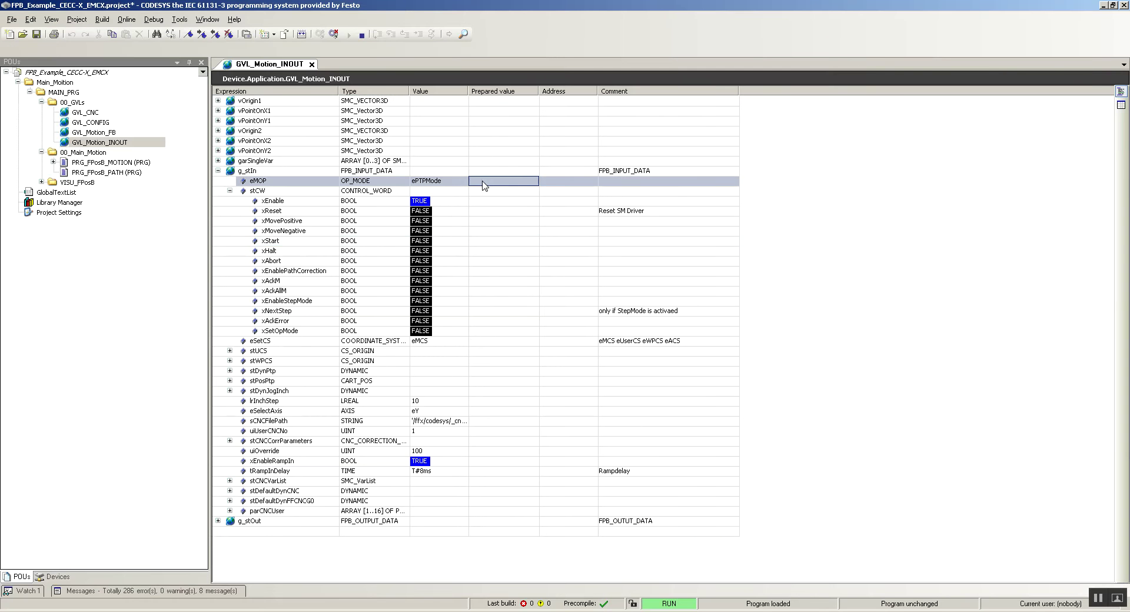
click(530, 184)
text(60)
key(Return)
key(ctrl+F7)
click(489, 333)
key(Return)
key(ctrl+F7)
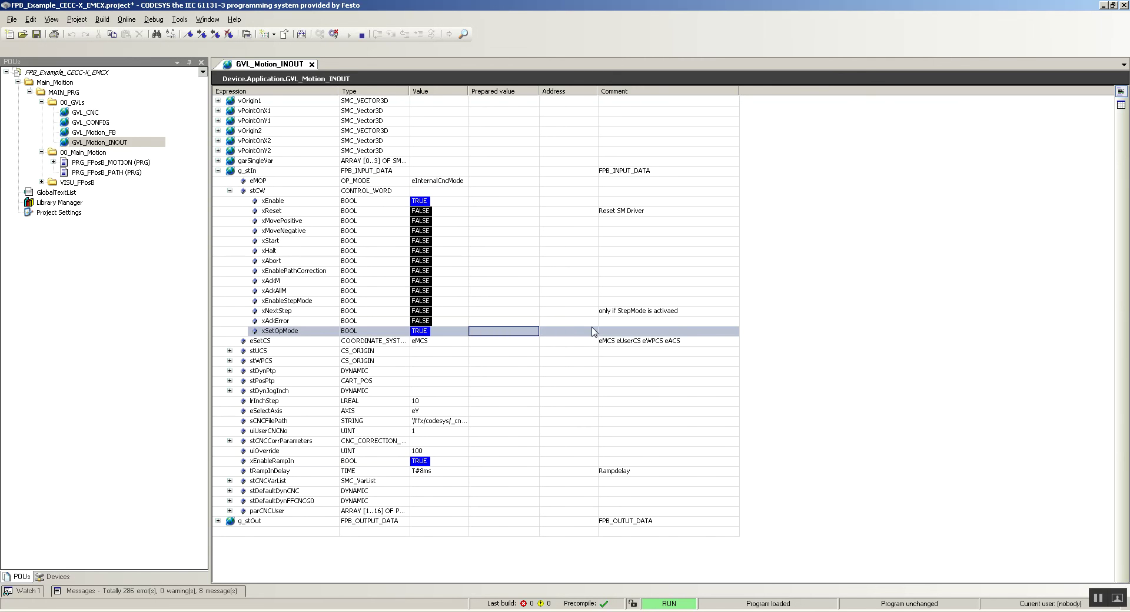
Step: Check the active operation mode and the internal CNC number in the Festo visualization
key(alt+Tab)
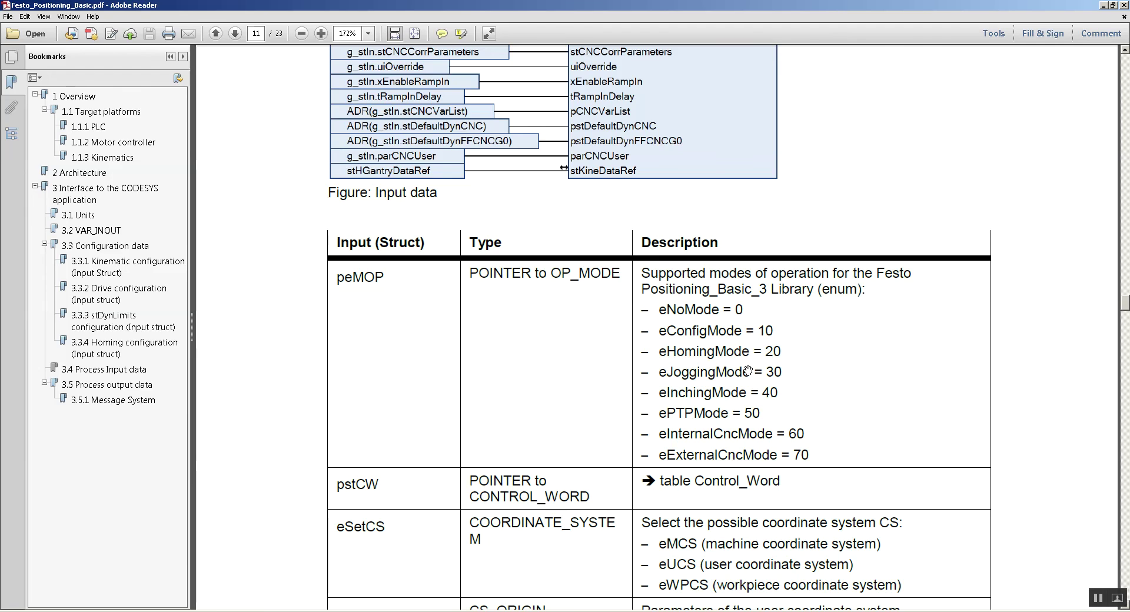
key(alt+Tab)
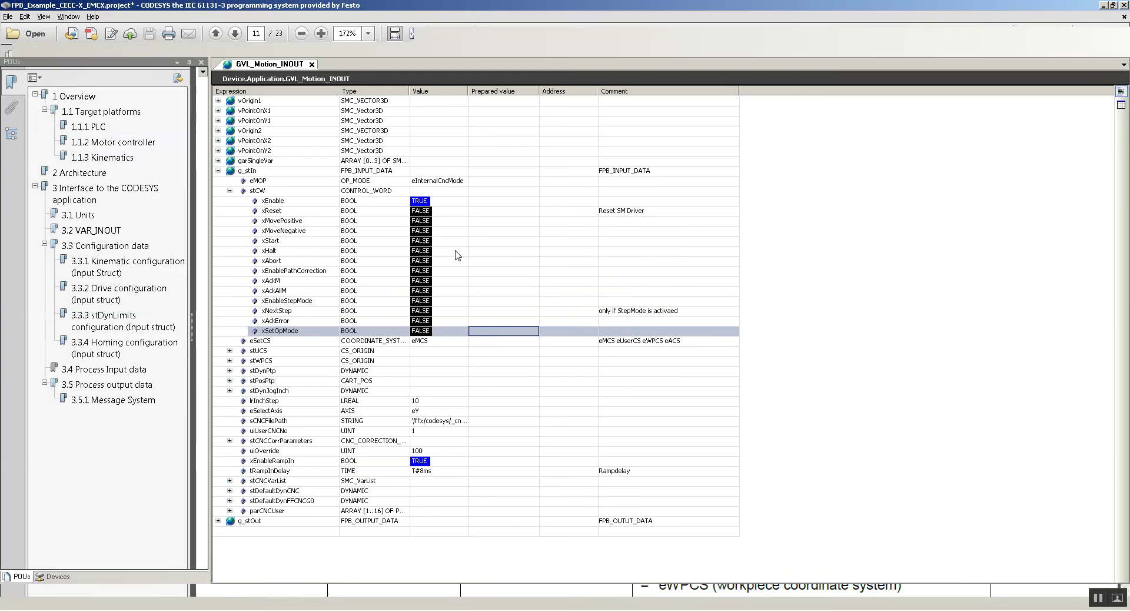
key(alt+Tab)
key(alt+Tab)
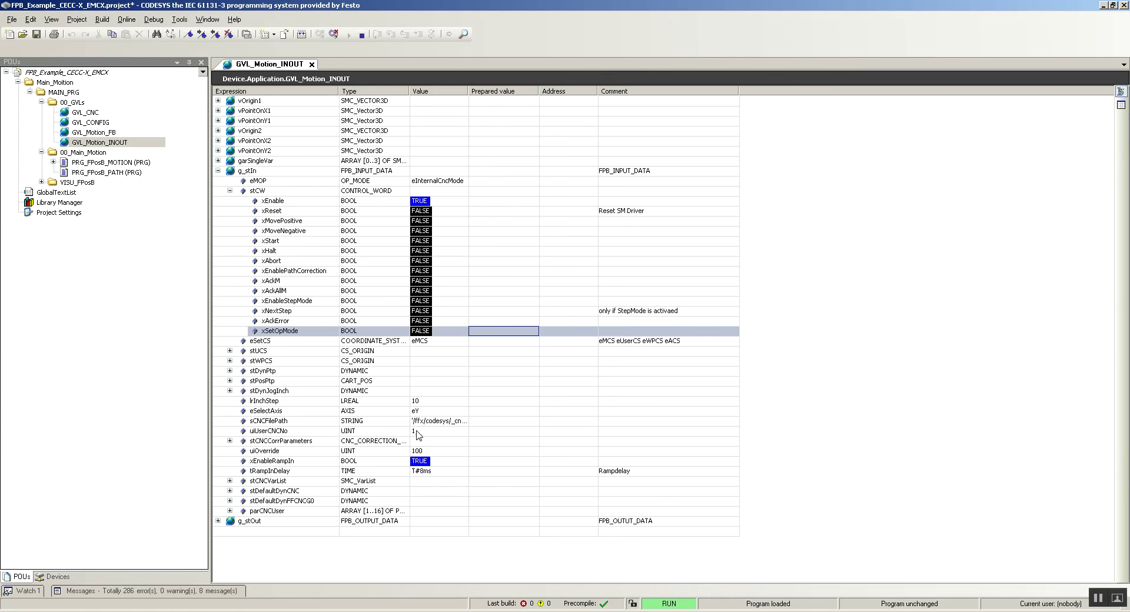
key(alt+Tab)
key(alt+Tab)
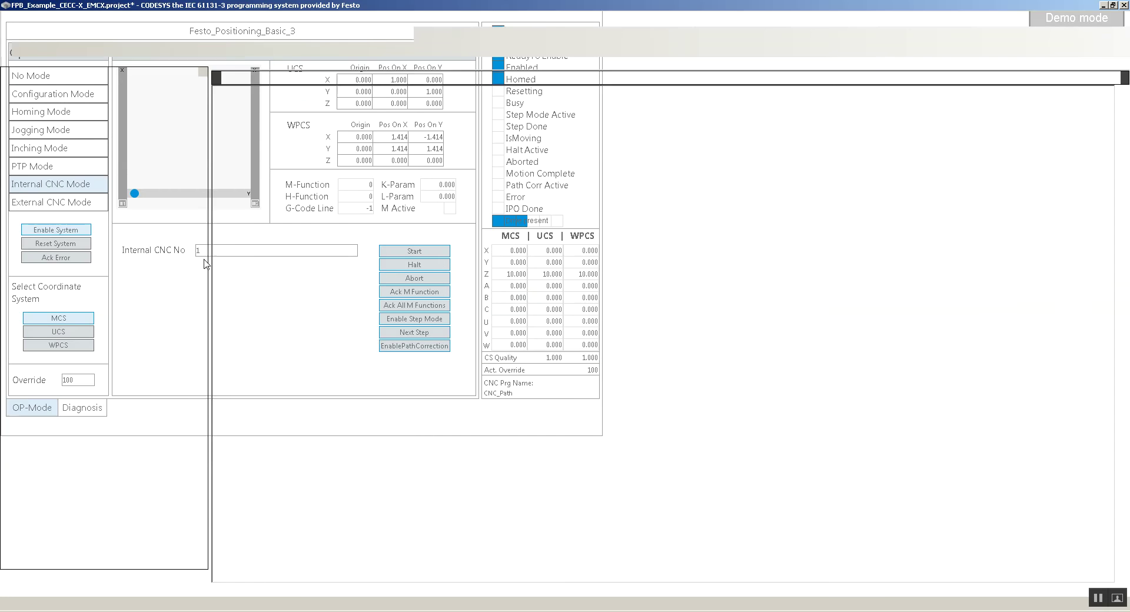
Step: Set uiUserCNCNo in g_stIn to 3 and check the selected CNC program in the visualization
click(480, 432)
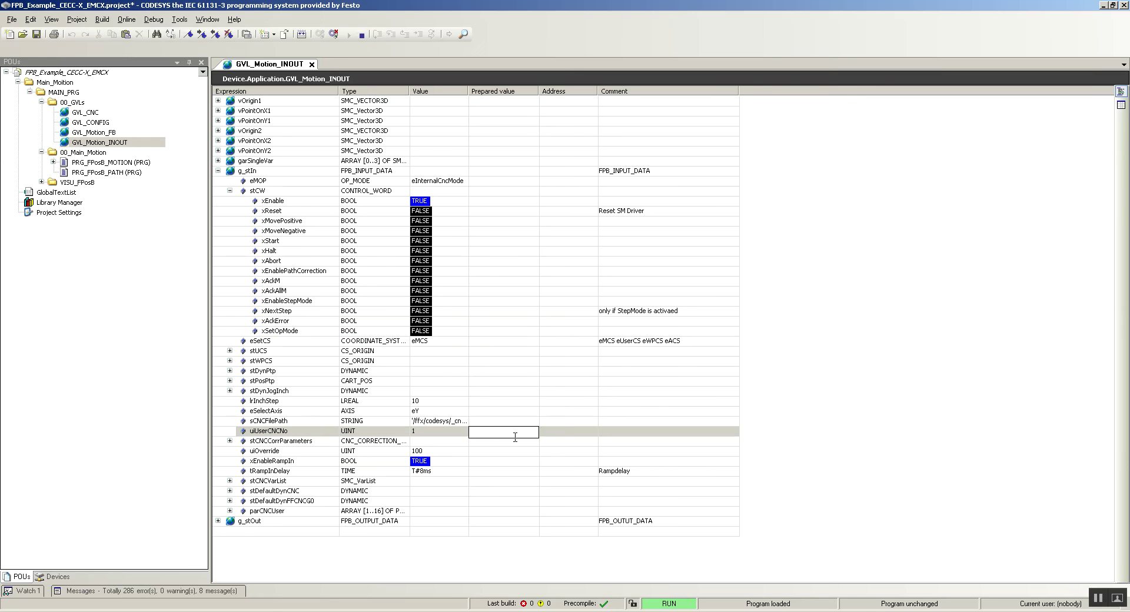
text(3)
key(Return)
key(alt+Tab)
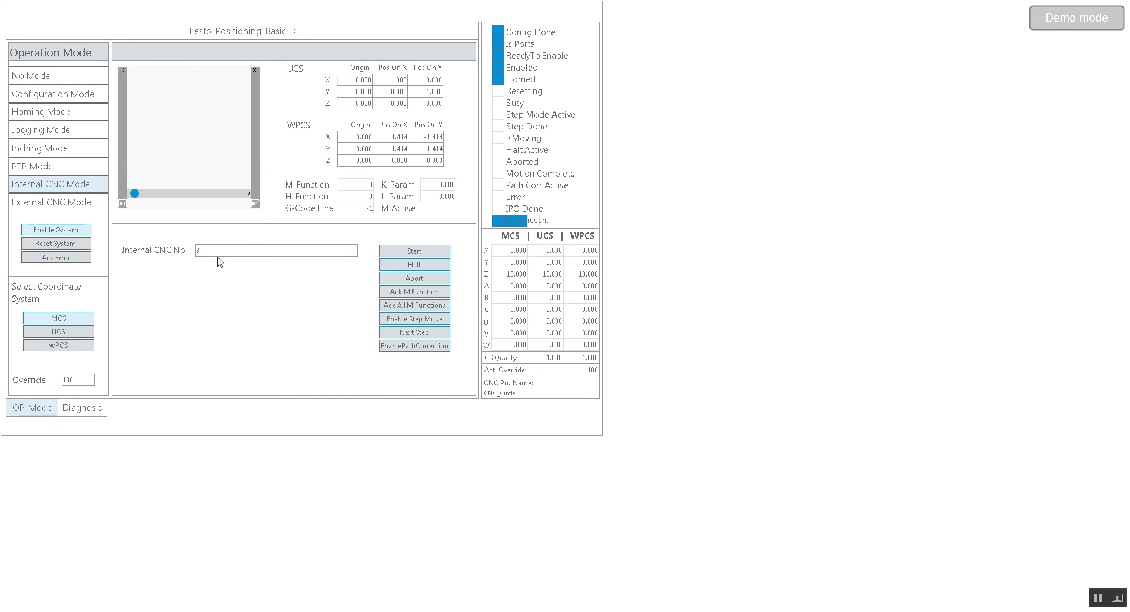
Step: In CODESYS, examine the CNC_Circle, CNC_Path and CNC_Rectangle programs in 00_CNCs, and compare CNC_Circle with the program name in the visualization
key(alt+Tab)
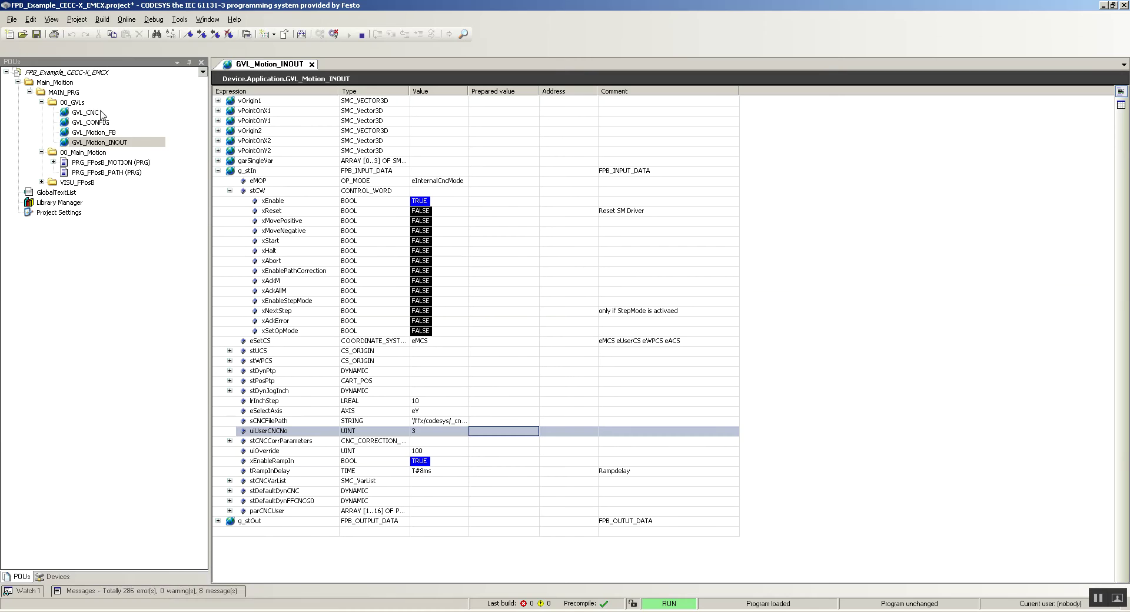
click(53, 577)
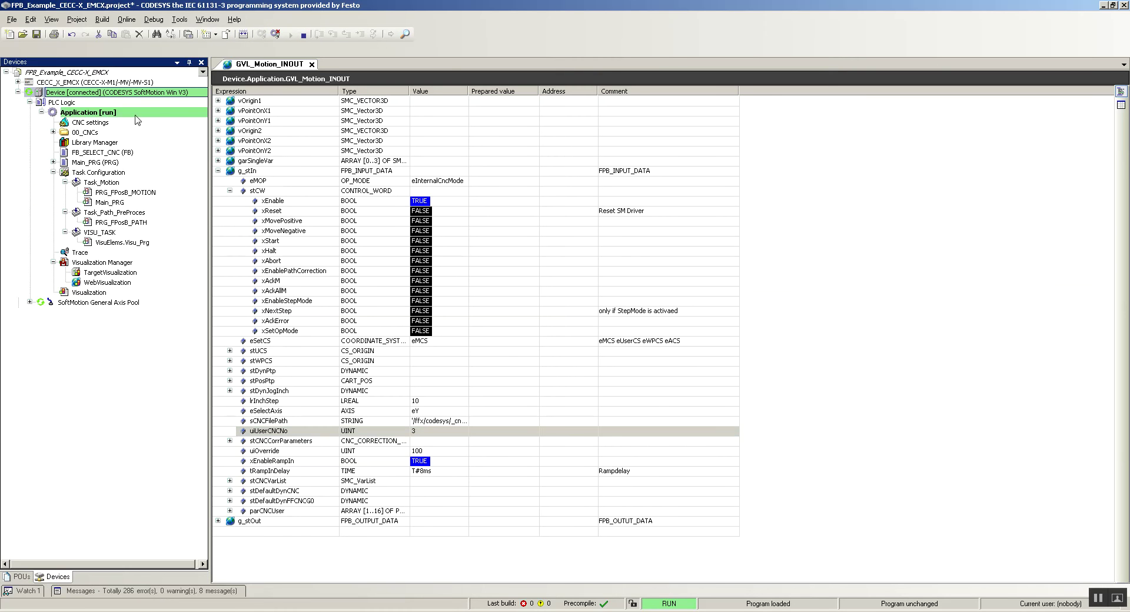
click(54, 132)
double_click(107, 143)
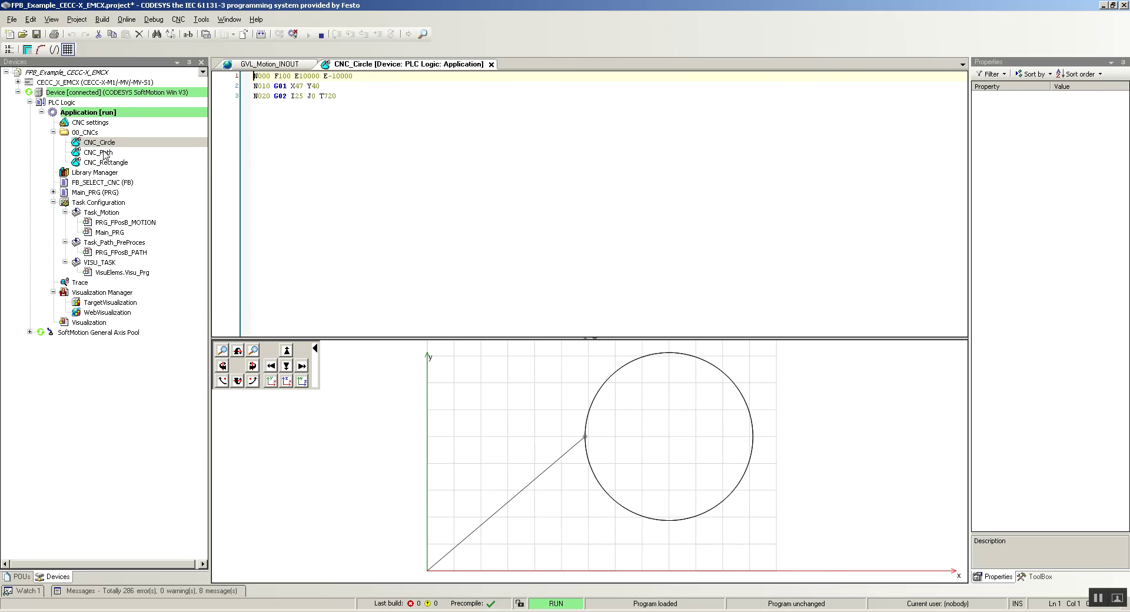
double_click(105, 154)
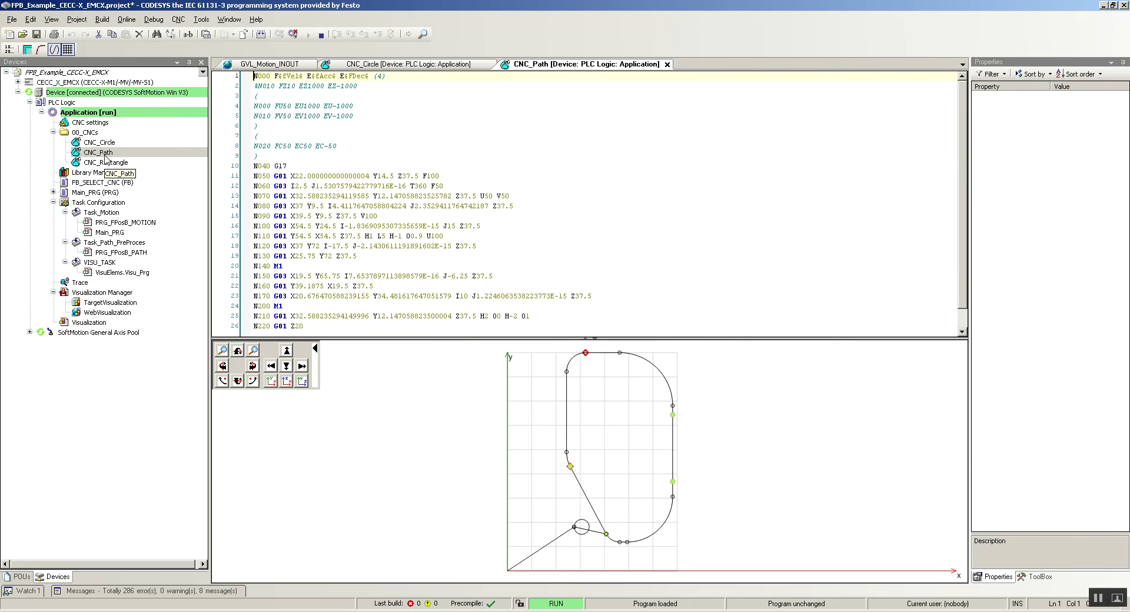
double_click(108, 162)
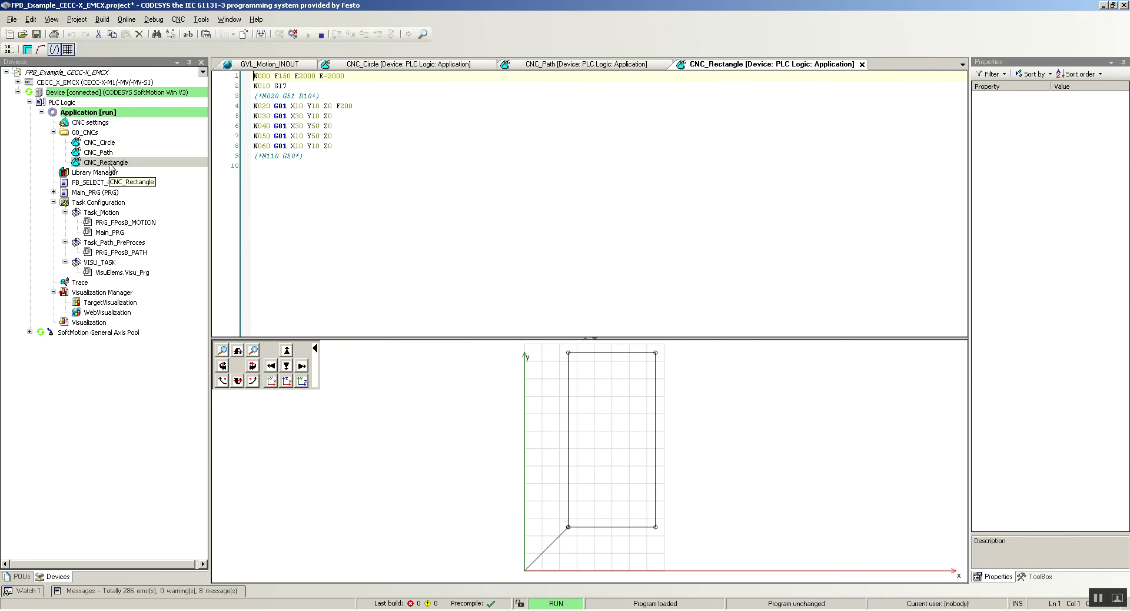
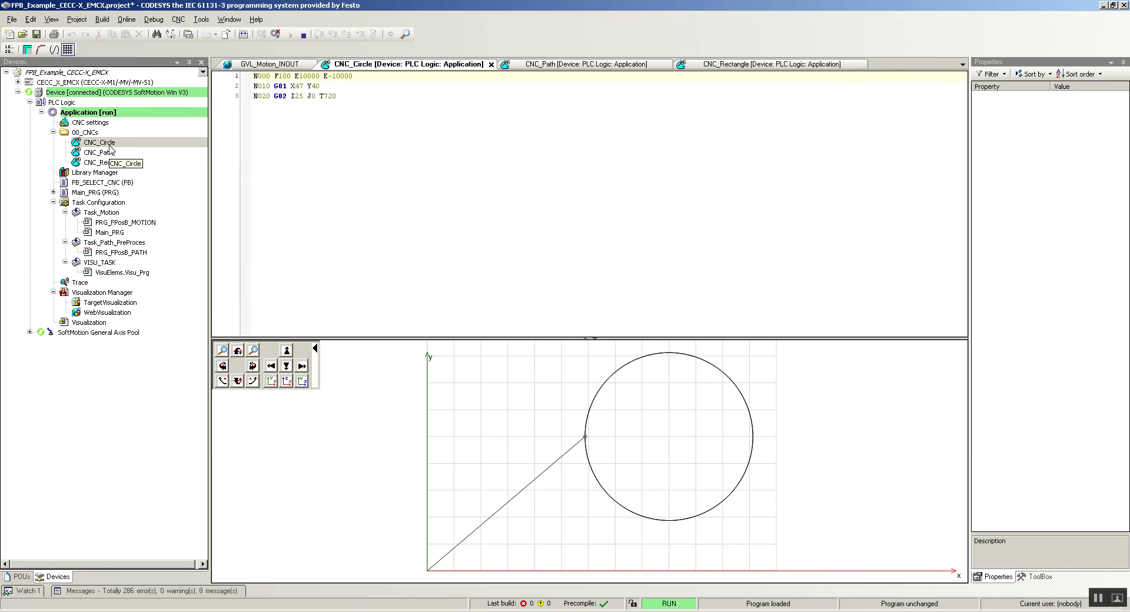
key(alt+Tab)
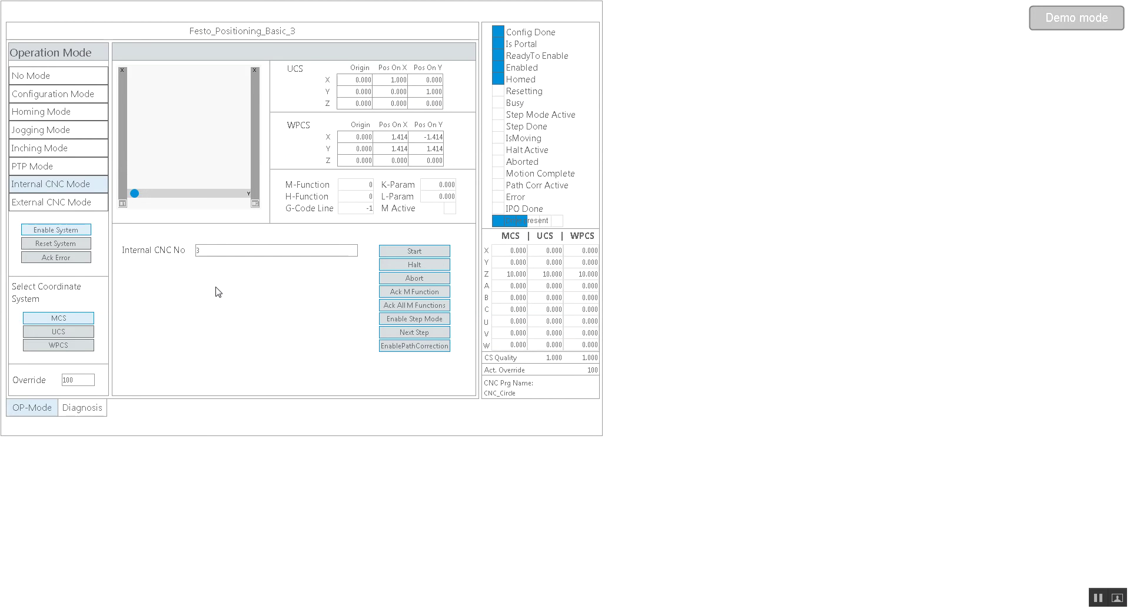
key(alt+Tab)
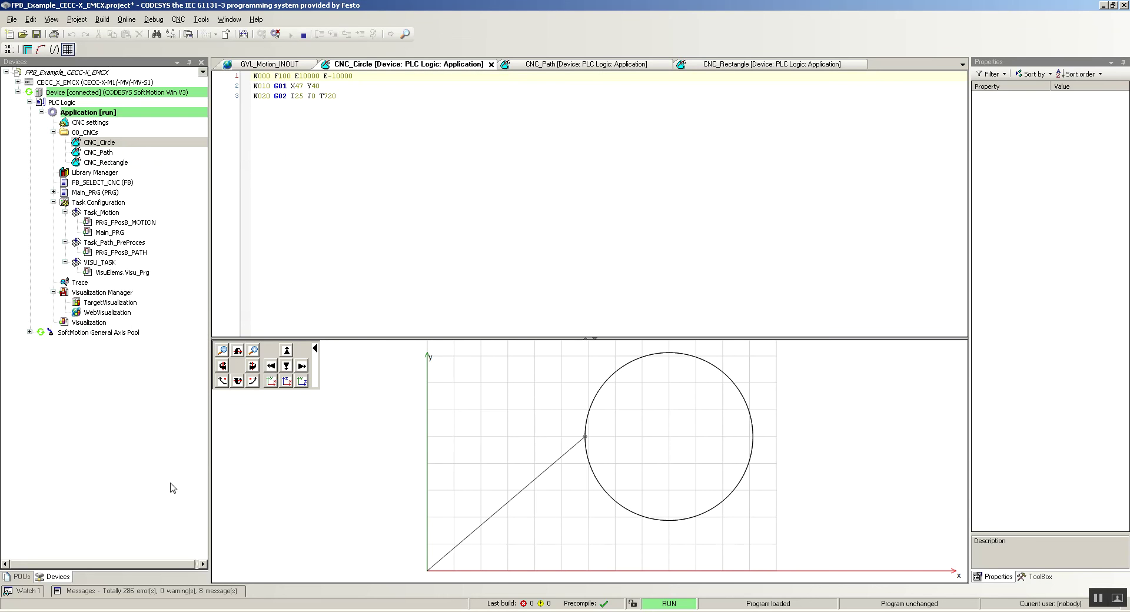
Step: Examine the online variables of GVL_CNC, GVL_CONFIG and GVL_Motion_FB, and expand fbConfig_System
click(26, 577)
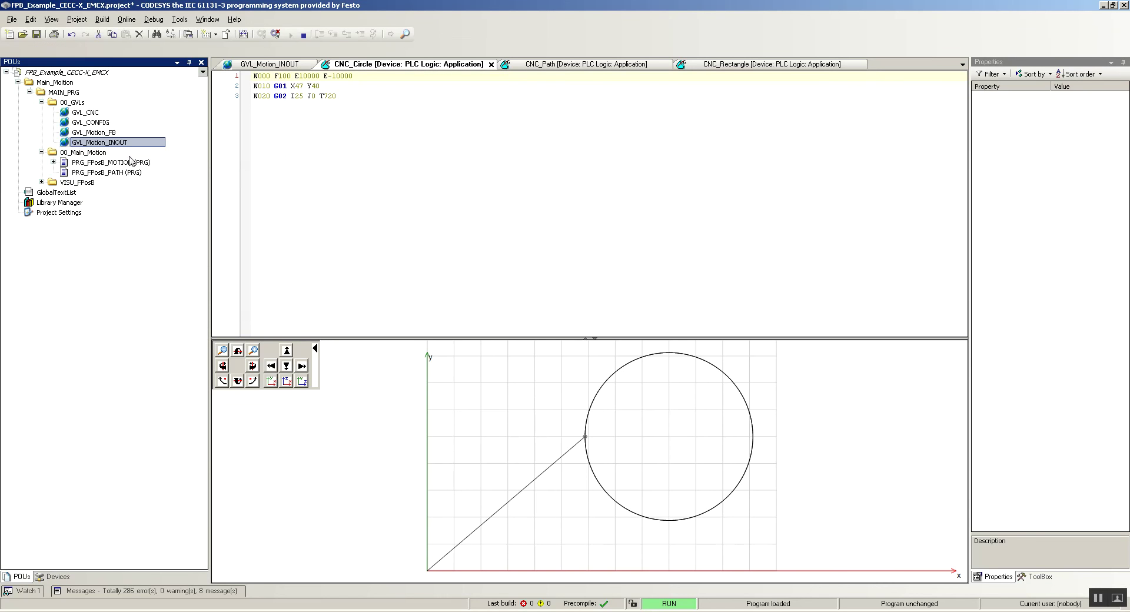
double_click(93, 113)
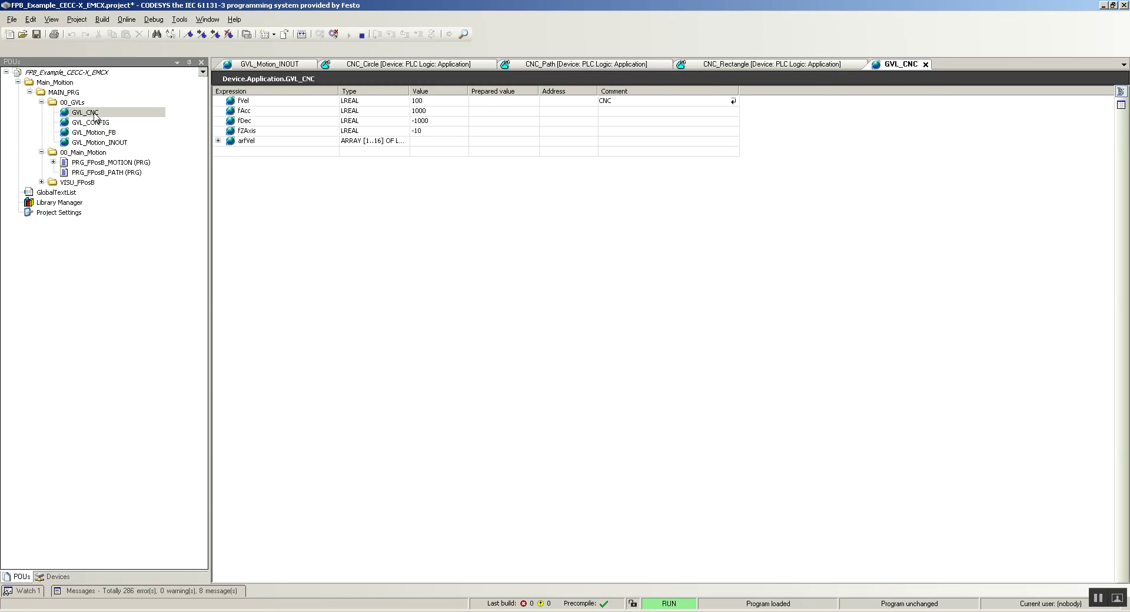
double_click(114, 124)
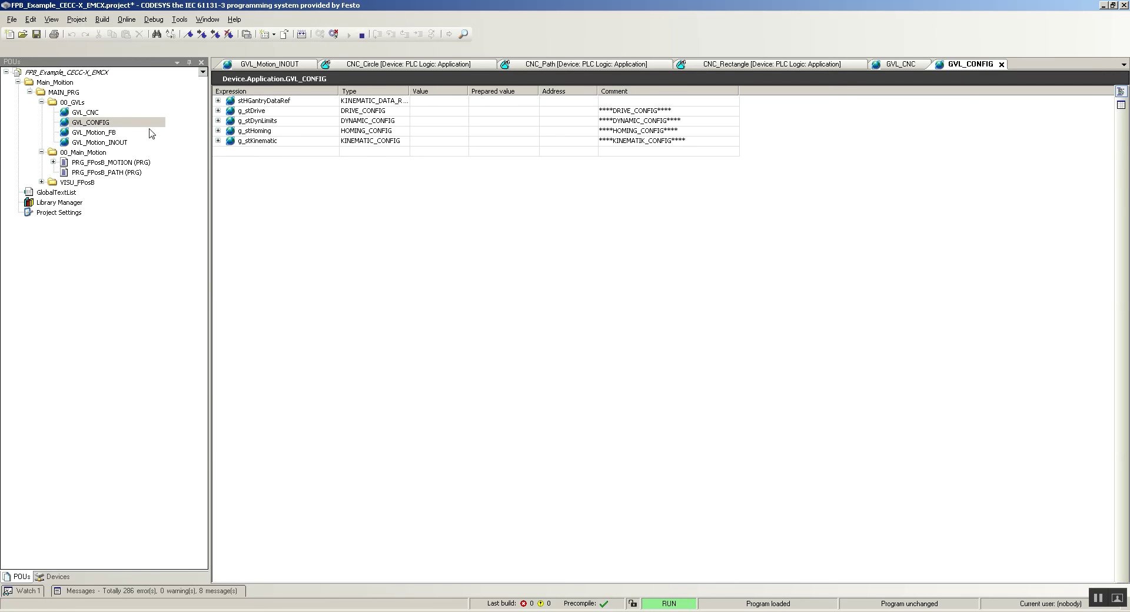
double_click(111, 134)
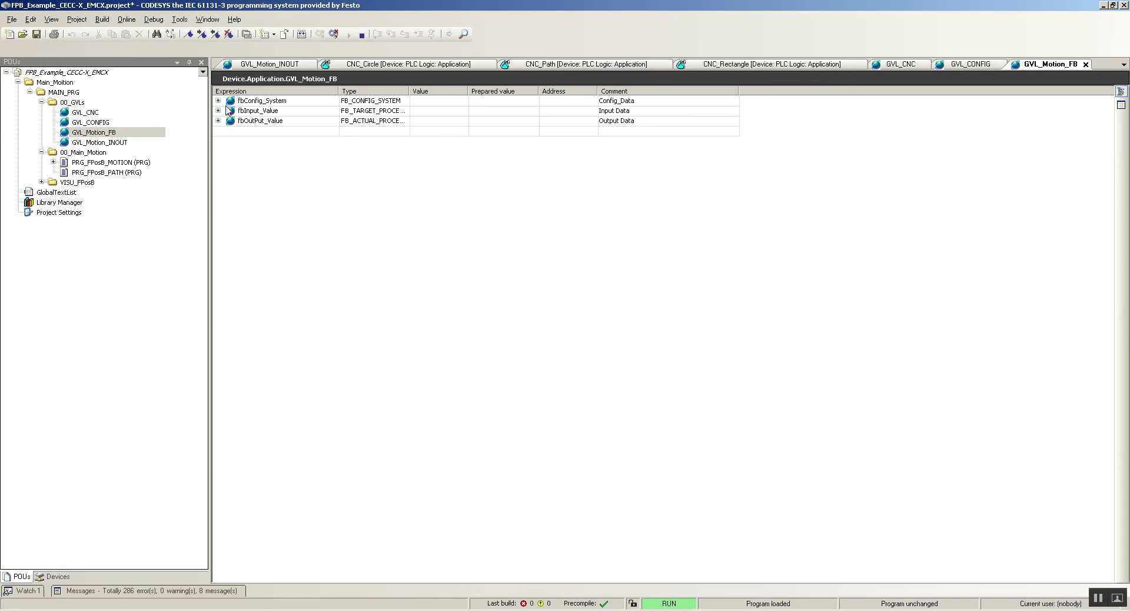
click(218, 101)
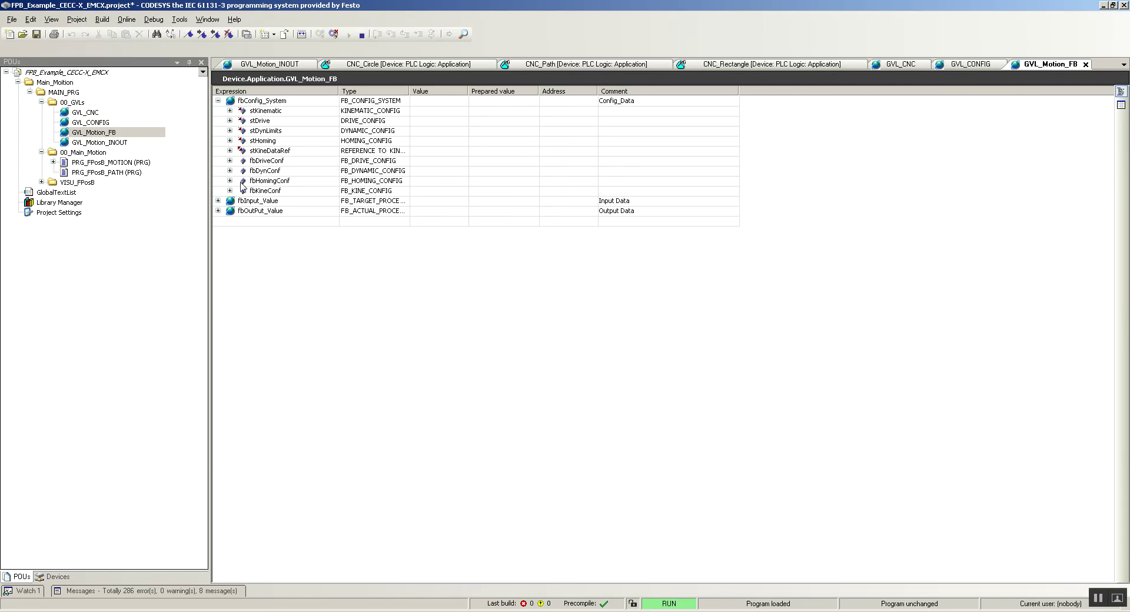
Step: Log out of the running application and open the CNC_Circle program offline
click(127, 19)
click(142, 39)
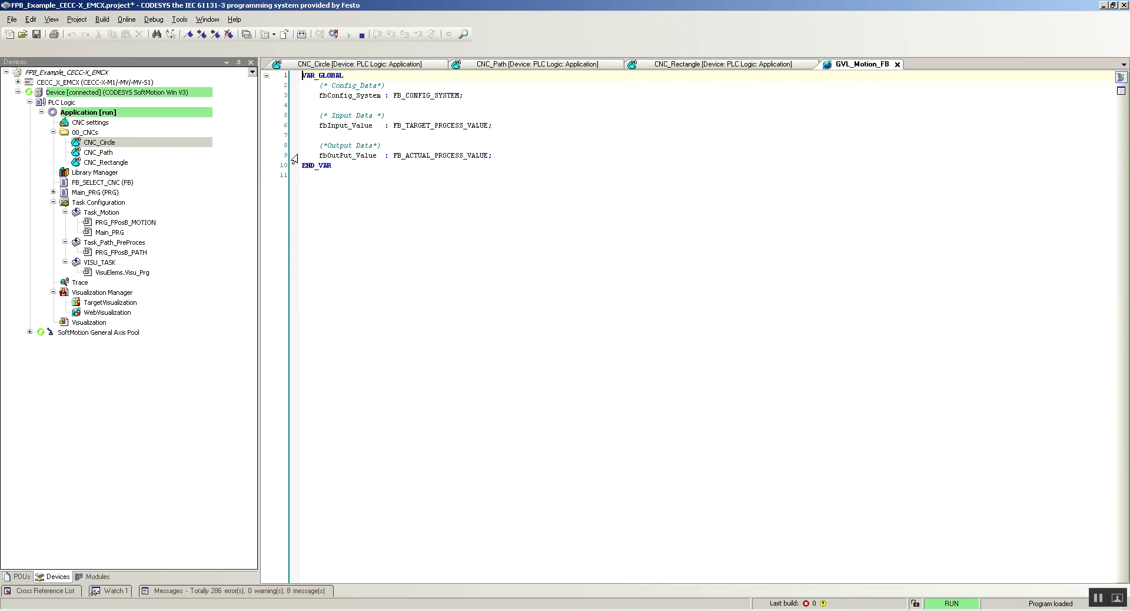
double_click(105, 146)
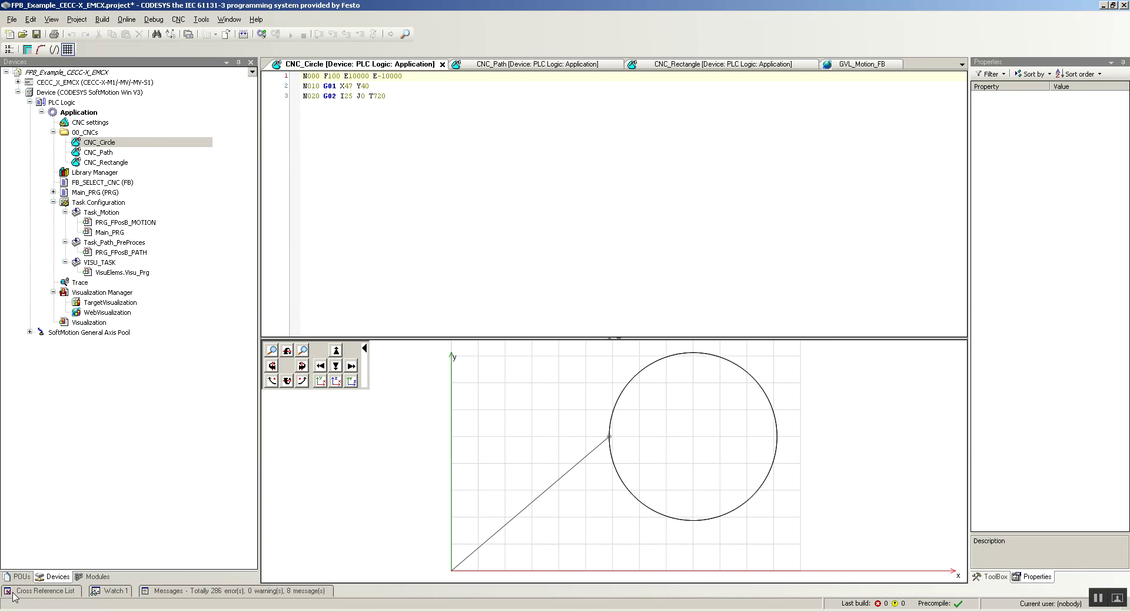
Step: Look through the offline declarations of the four global variable lists and the PRG_FPosB_MOTION and PRG_FPosB_PATH programs
click(17, 578)
double_click(87, 112)
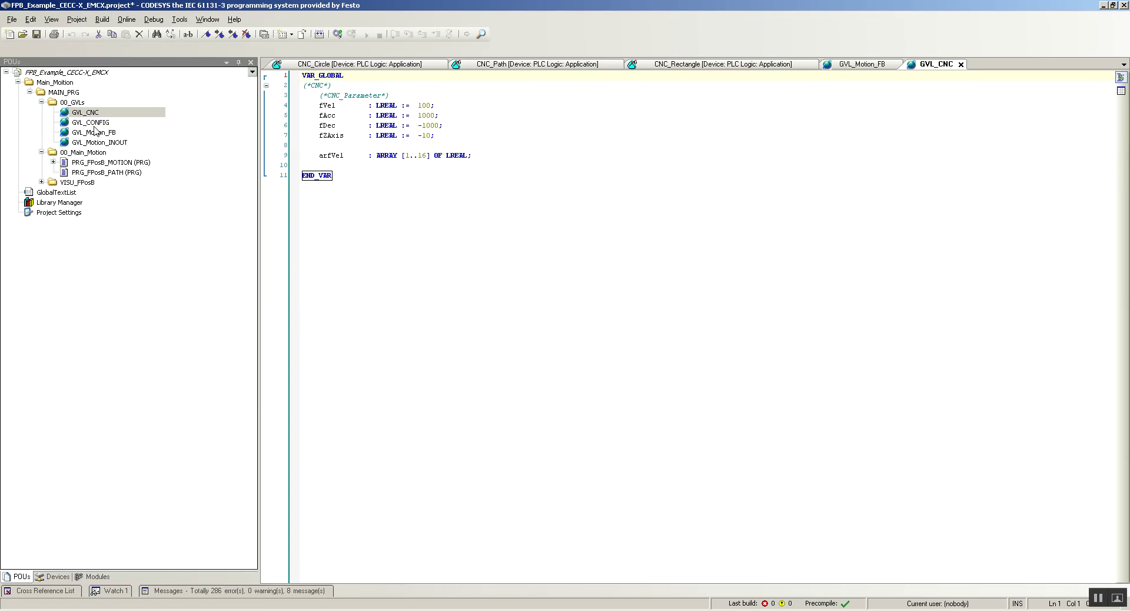
click(95, 124)
double_click(95, 123)
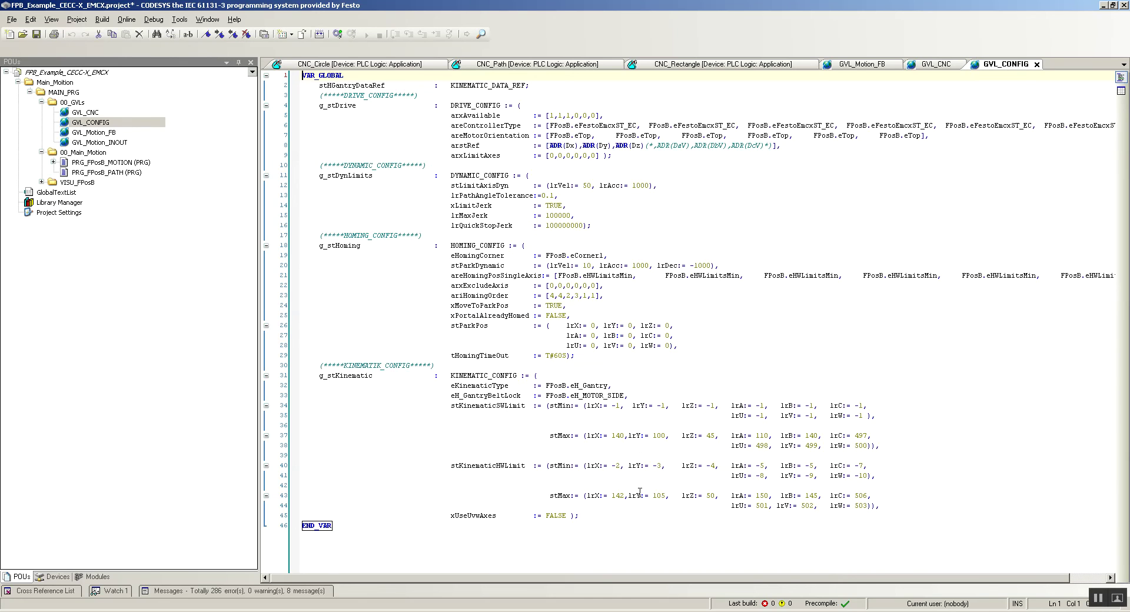
double_click(105, 134)
double_click(100, 143)
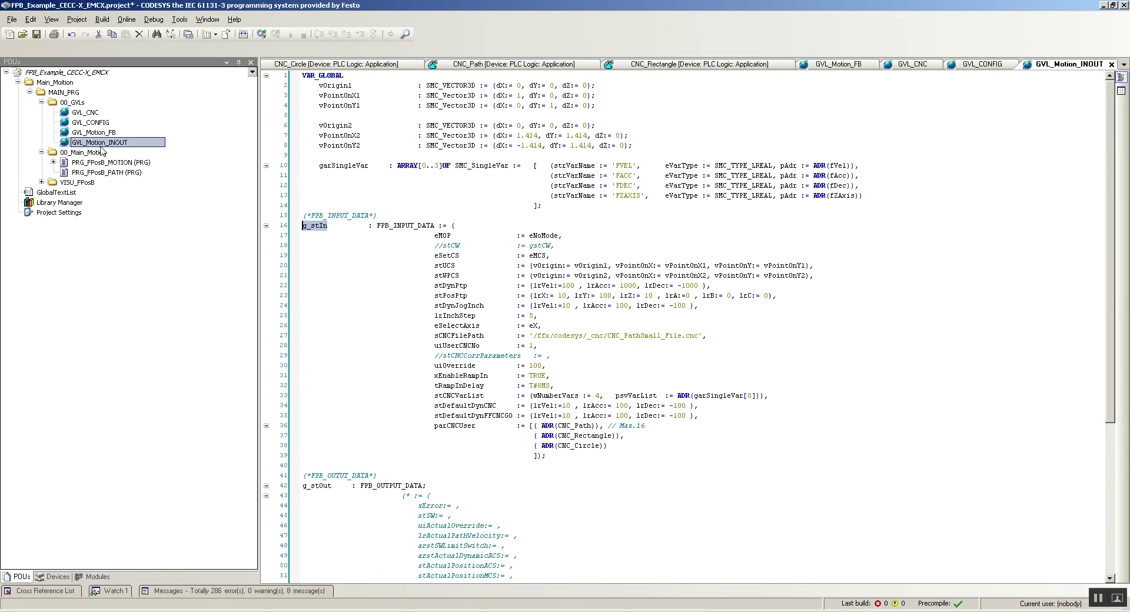
double_click(101, 123)
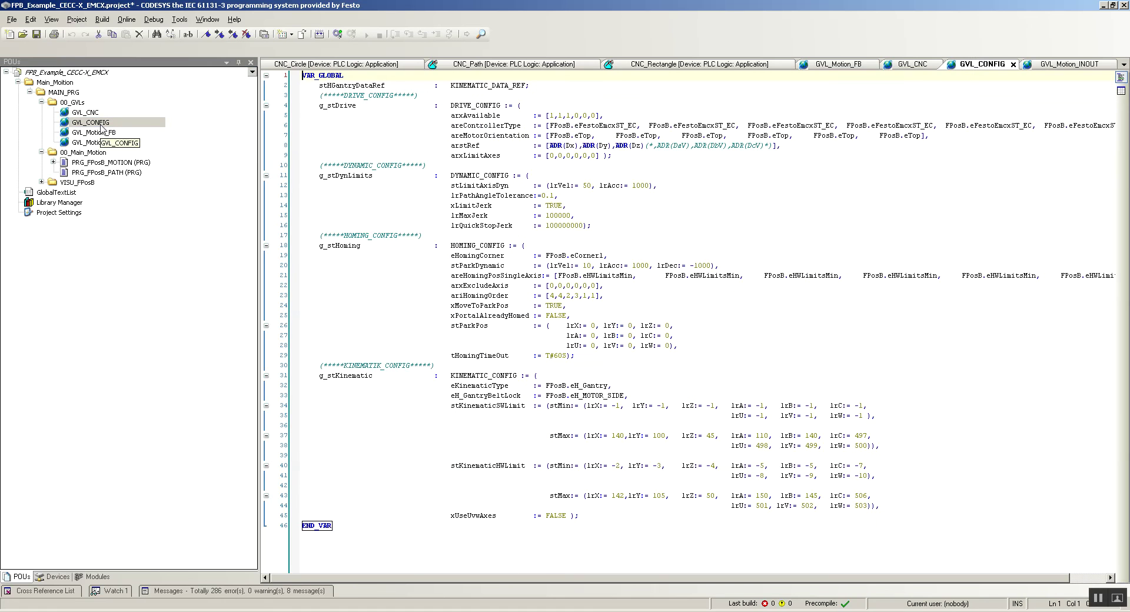
click(657, 380)
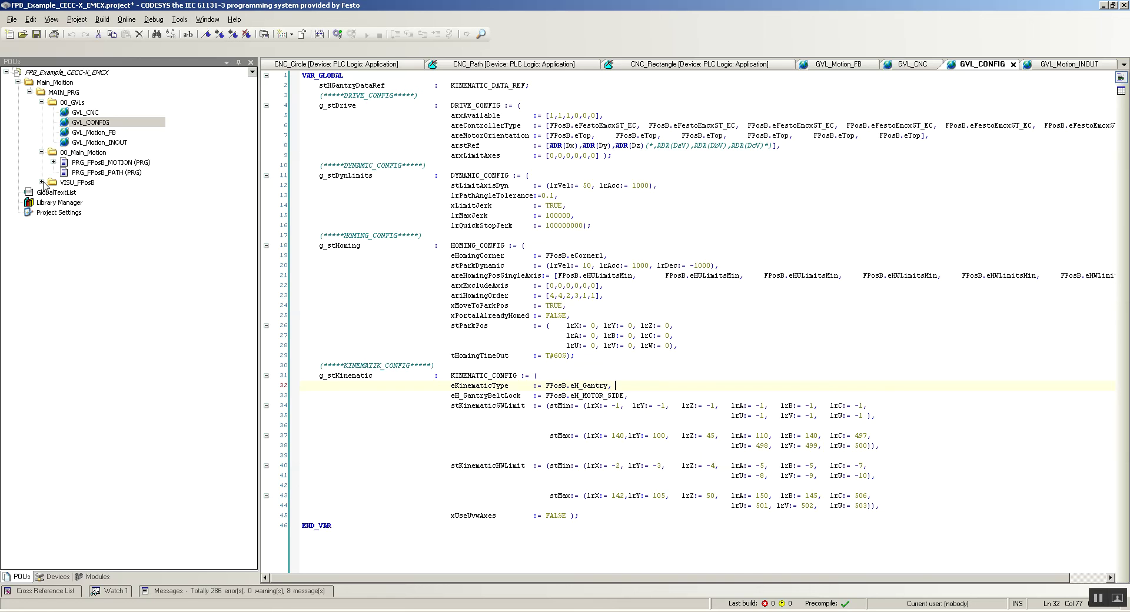
double_click(103, 162)
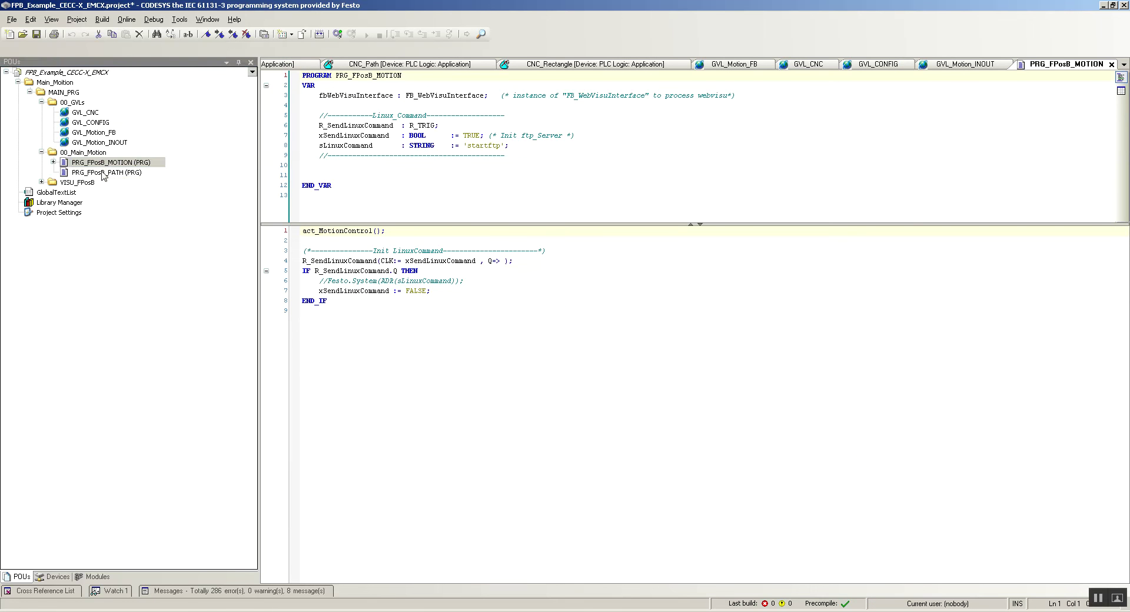
double_click(103, 172)
Step: Examine how the parCNCUser array in GVL_Motion_INOUT assigns the CNC programs to their numbers
double_click(98, 142)
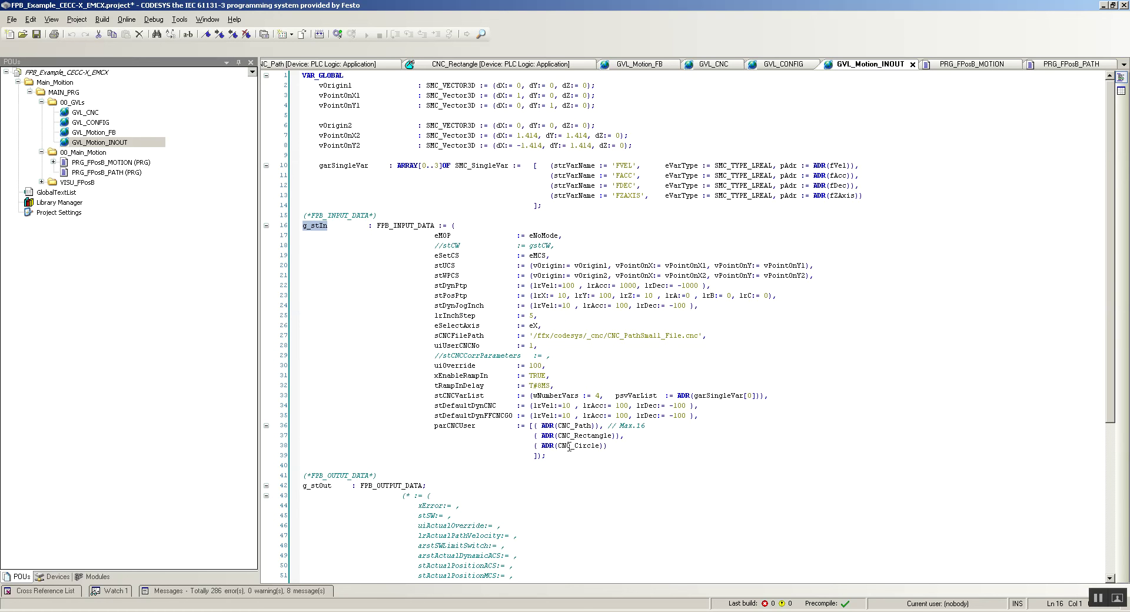
click(554, 424)
click(592, 447)
Step: Log in to the application again and expand g_stIn and its stCW control word in GVL_Motion_INOUT
click(127, 19)
click(138, 30)
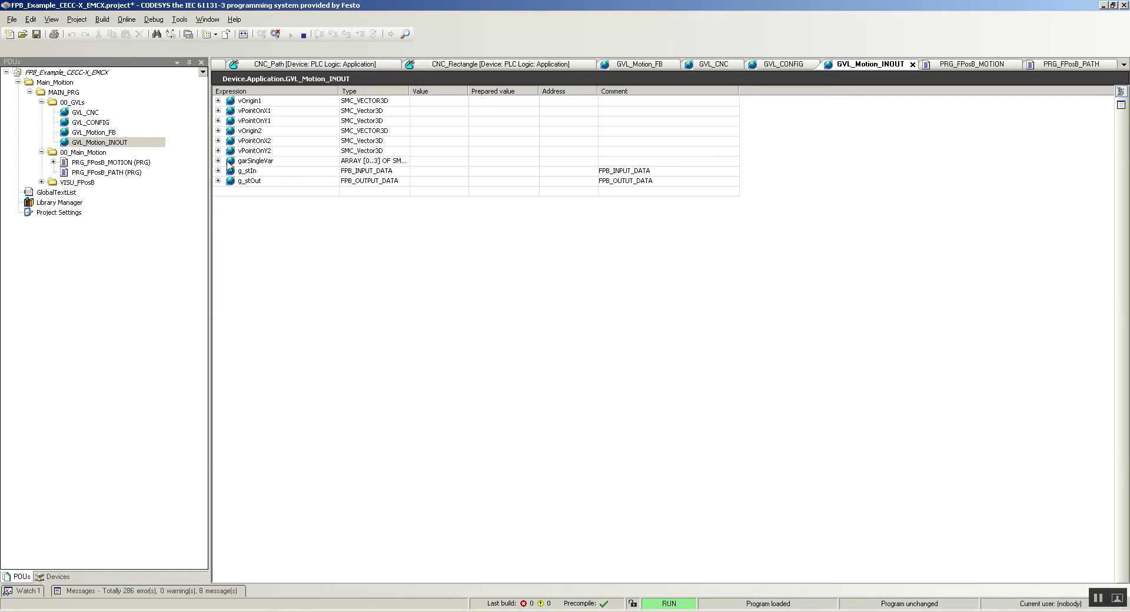
click(218, 171)
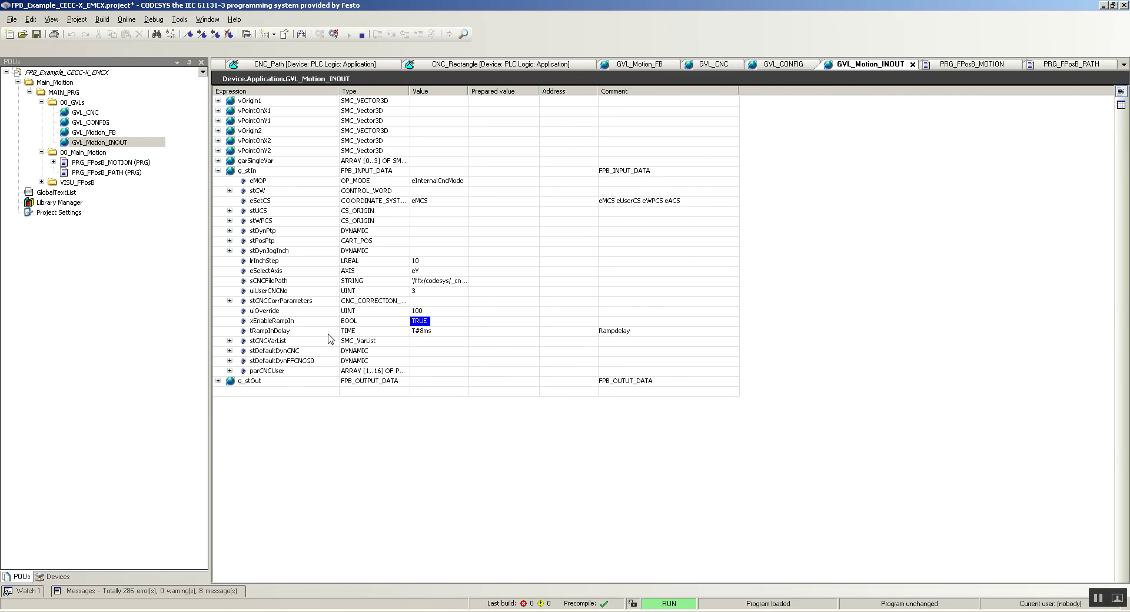
click(229, 190)
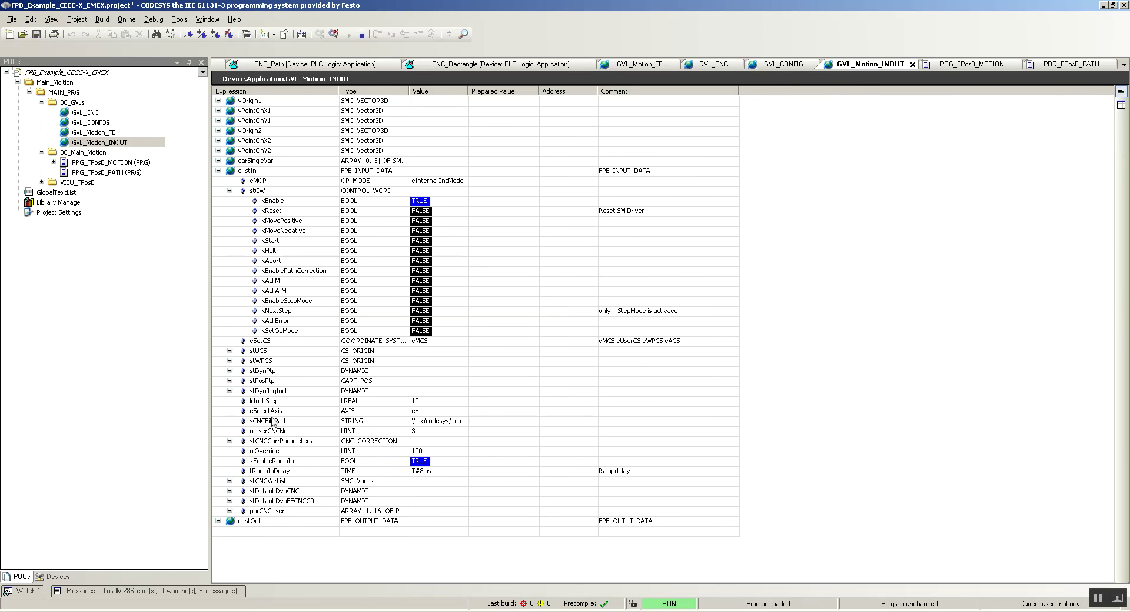
Step: Start internal CNC program 3 by writing TRUE to xStart, and follow the motion in the visualization
click(412, 433)
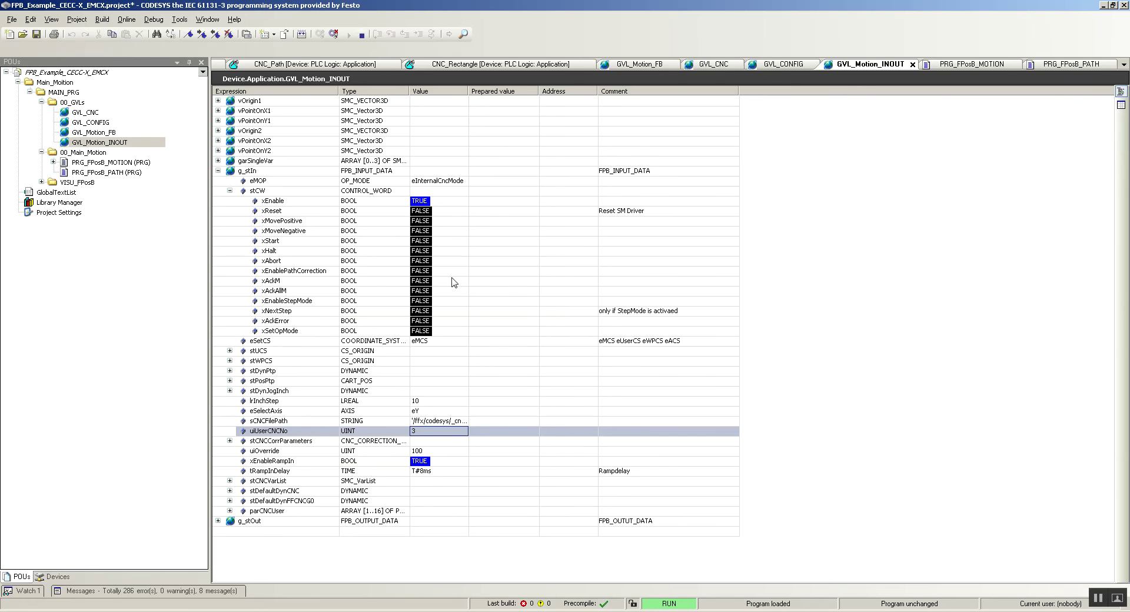
key(alt+Tab)
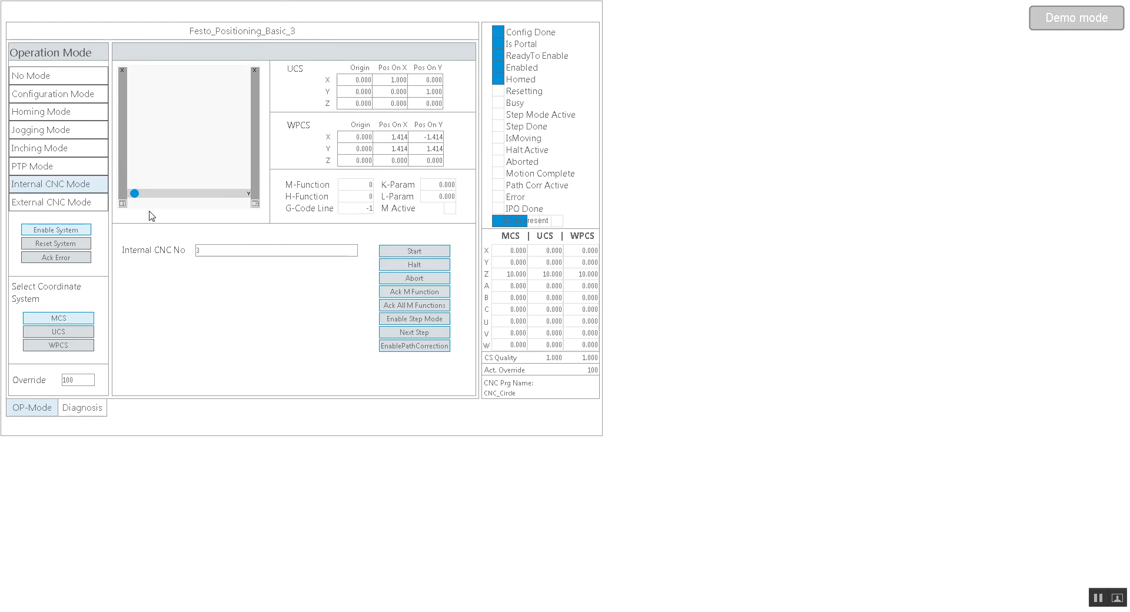
key(alt+Tab)
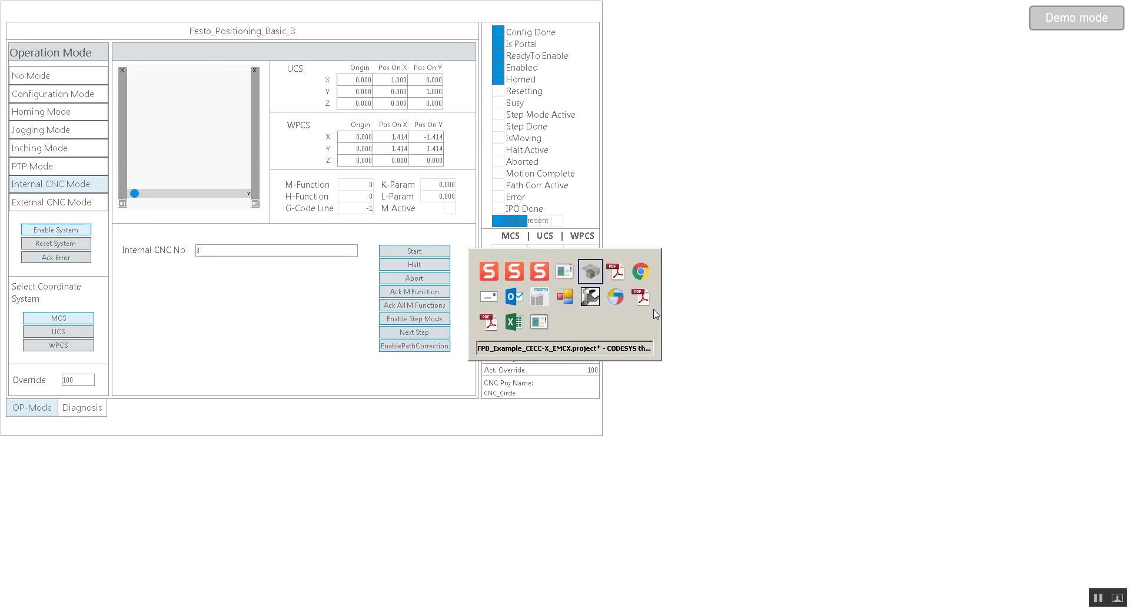
click(484, 246)
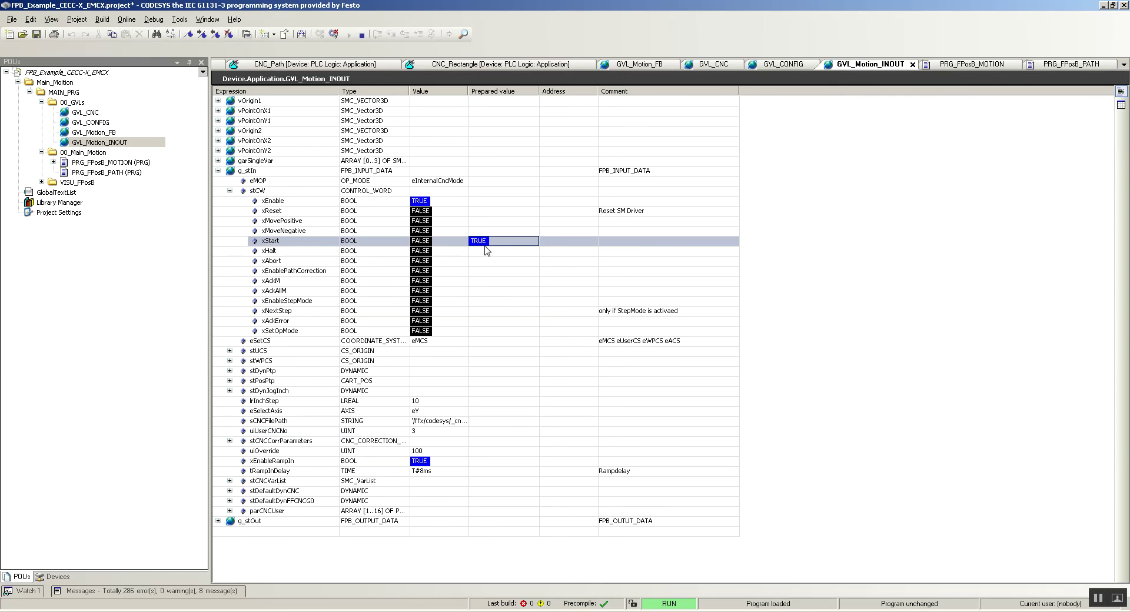
key(ctrl+F7)
key(alt+Tab)
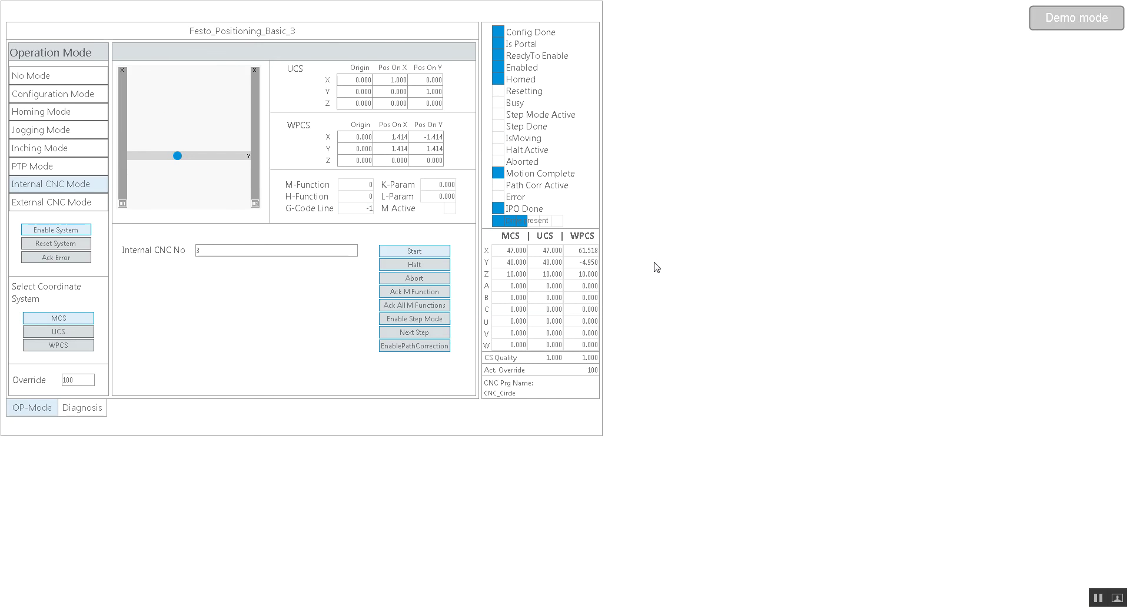
Step: Write xStart back to FALSE and set uiUserCNCNo to 1, checking the selected CNC program in the visualization
key(alt+Tab)
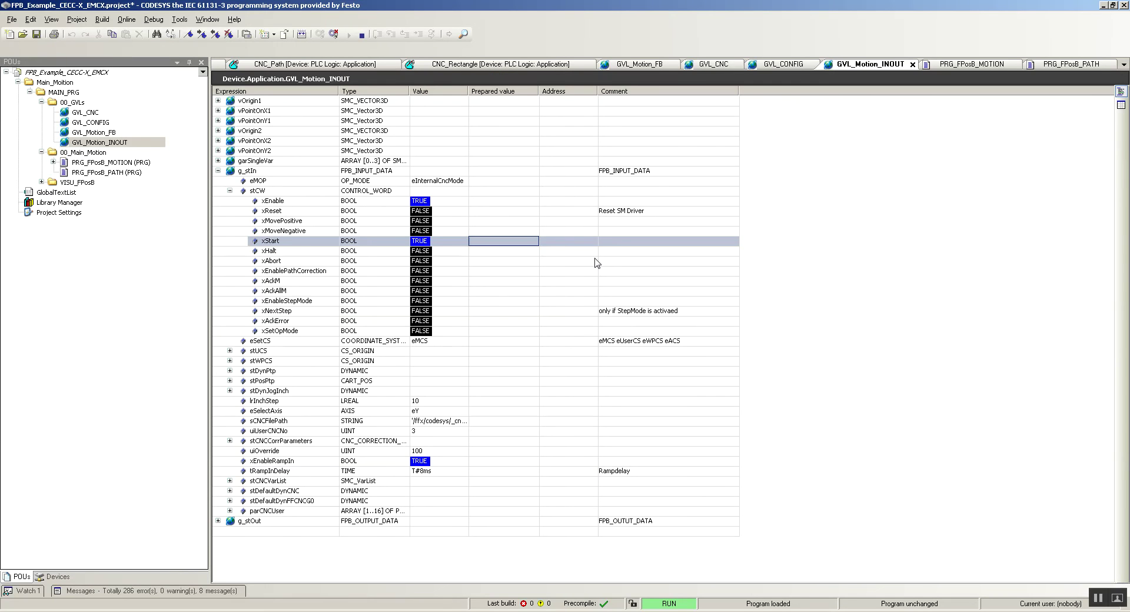
key(Return)
key(ctrl+F7)
click(489, 431)
key(Return)
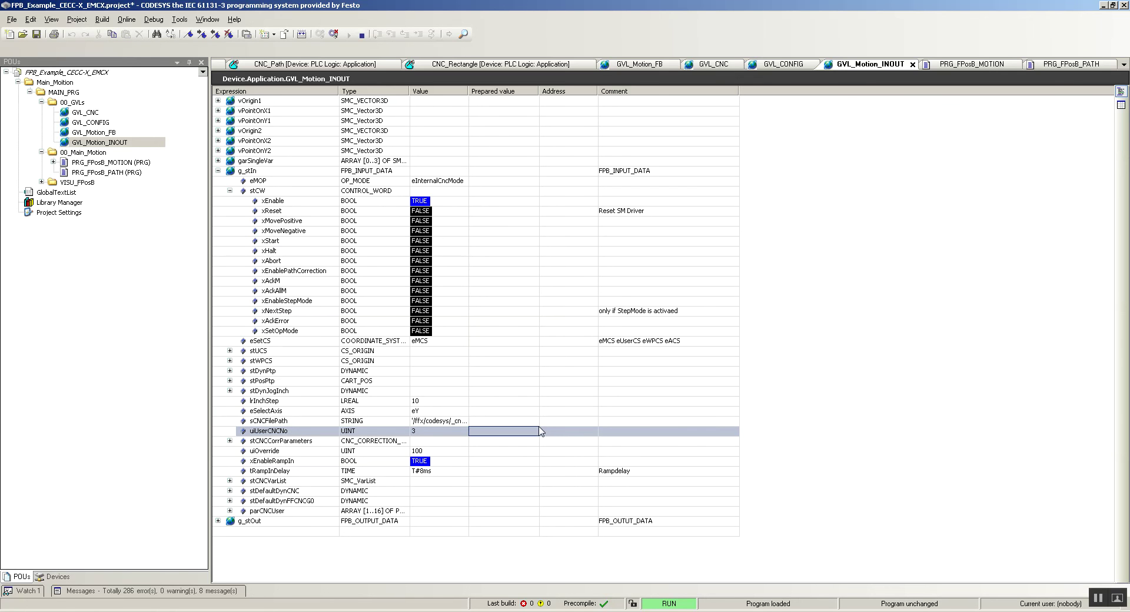
key(alt+Tab)
key(alt+Tab)
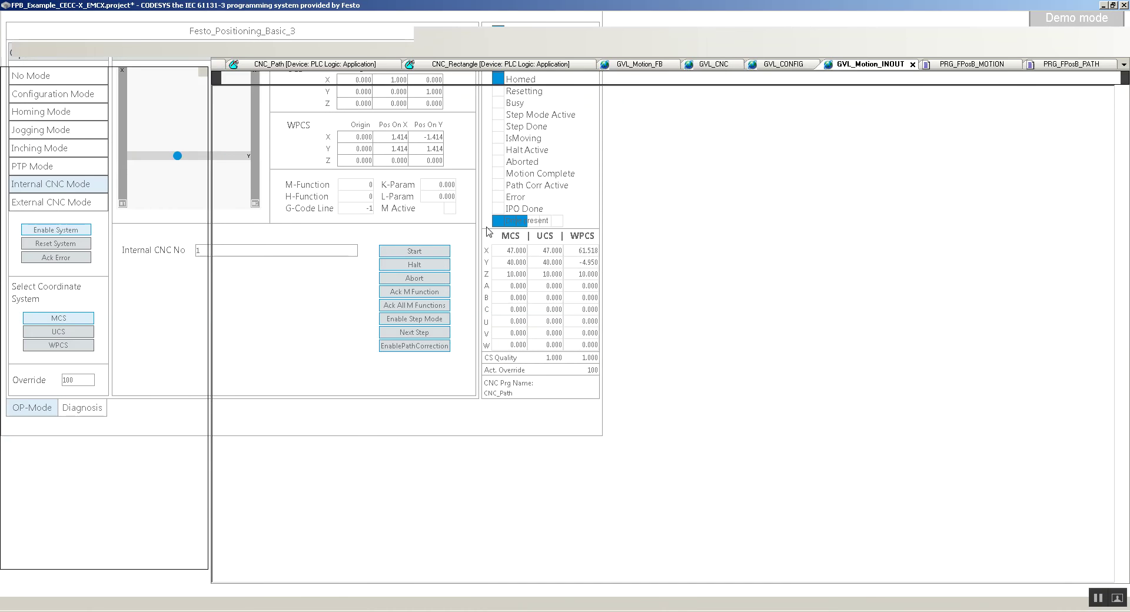
Step: Start CNC program 1 by writing TRUE to xStart, and acknowledge the first M function in the visualization
click(480, 241)
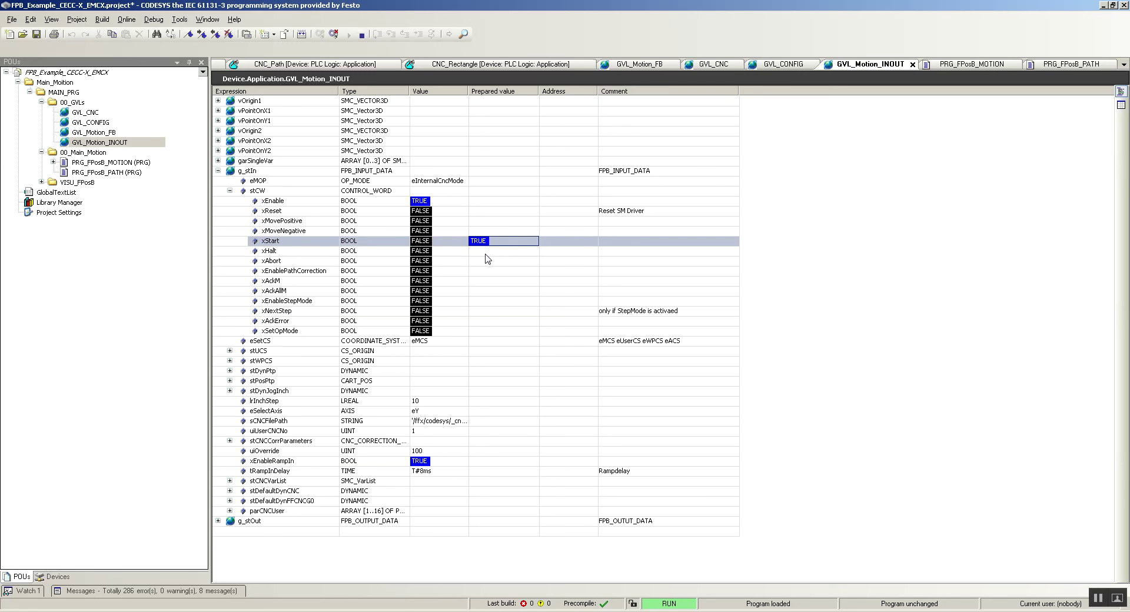
click(284, 283)
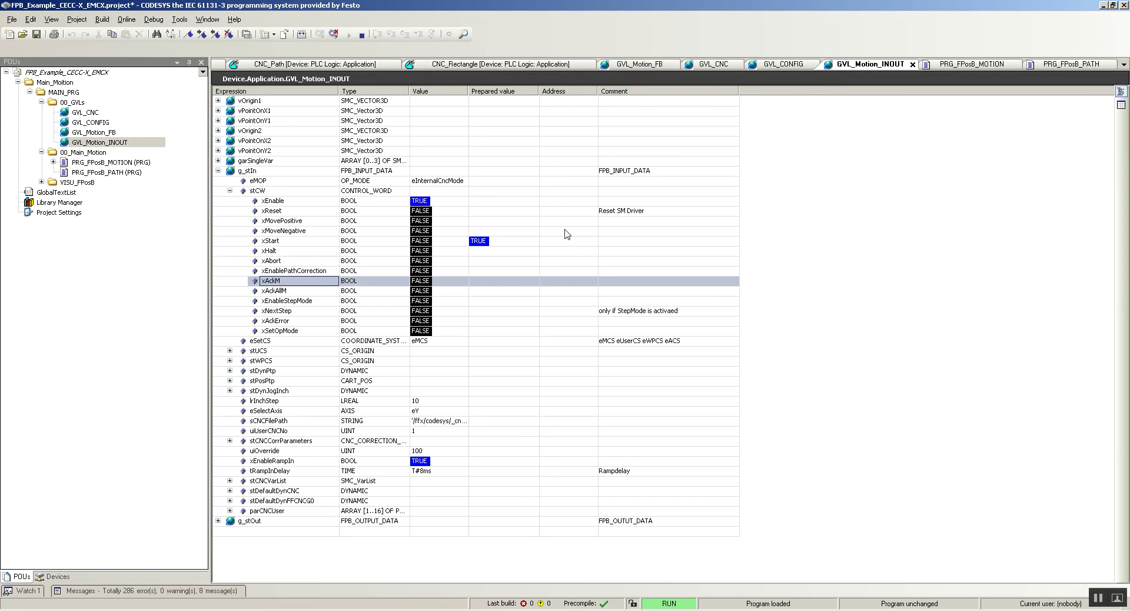
key(alt+Tab)
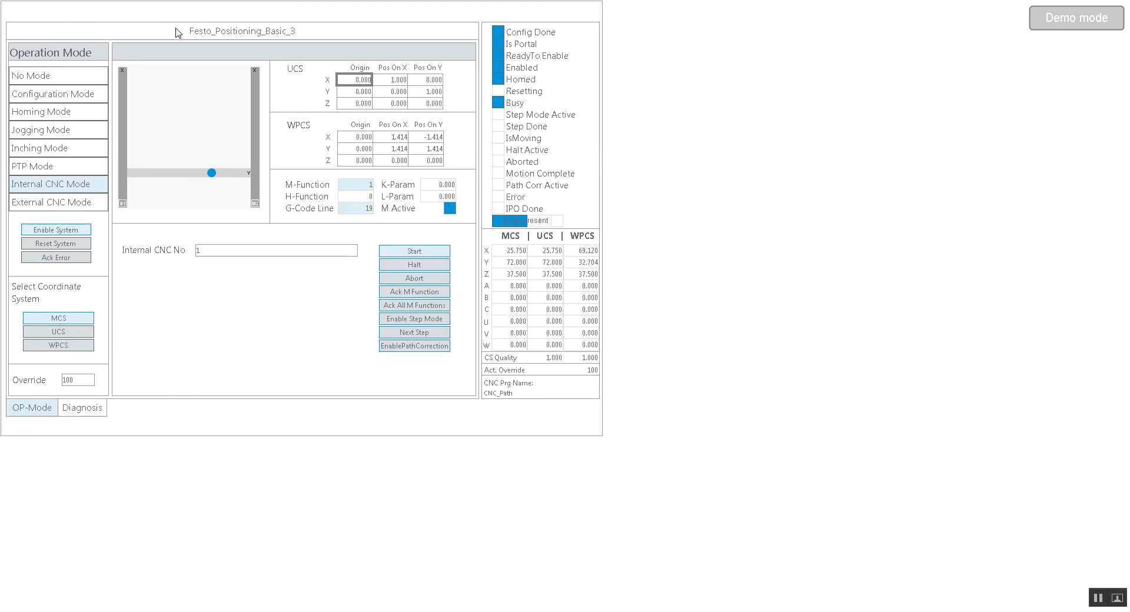
click(421, 295)
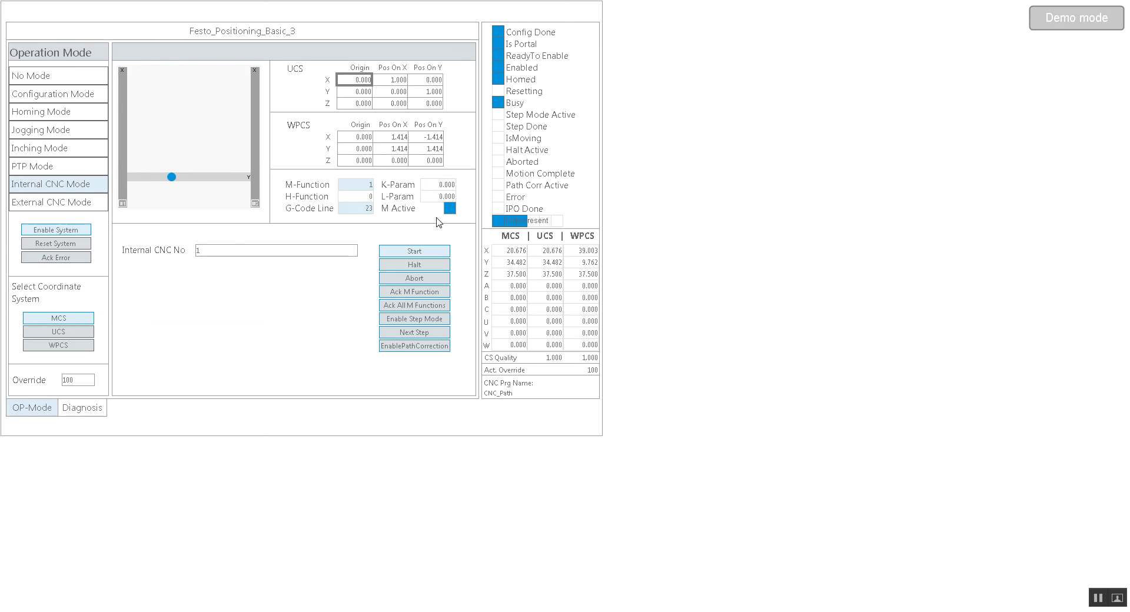
Step: Acknowledge the active M function by writing TRUE to xAckM in CODESYS, and watch the program in the visualization
key(alt+Tab)
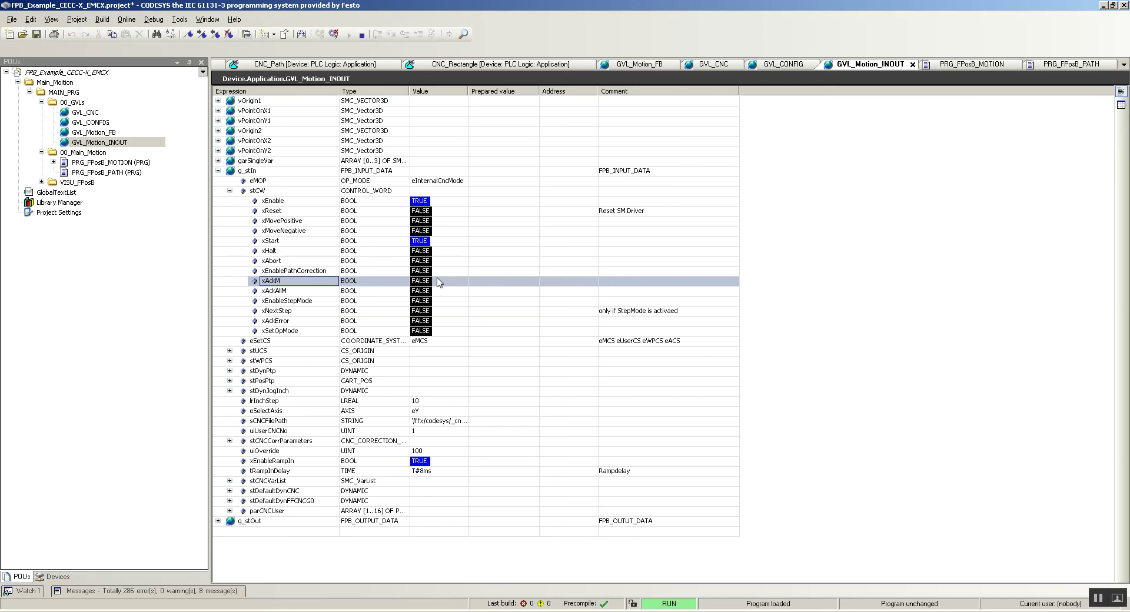
click(497, 281)
key(ctrl+F7)
key(alt+Tab)
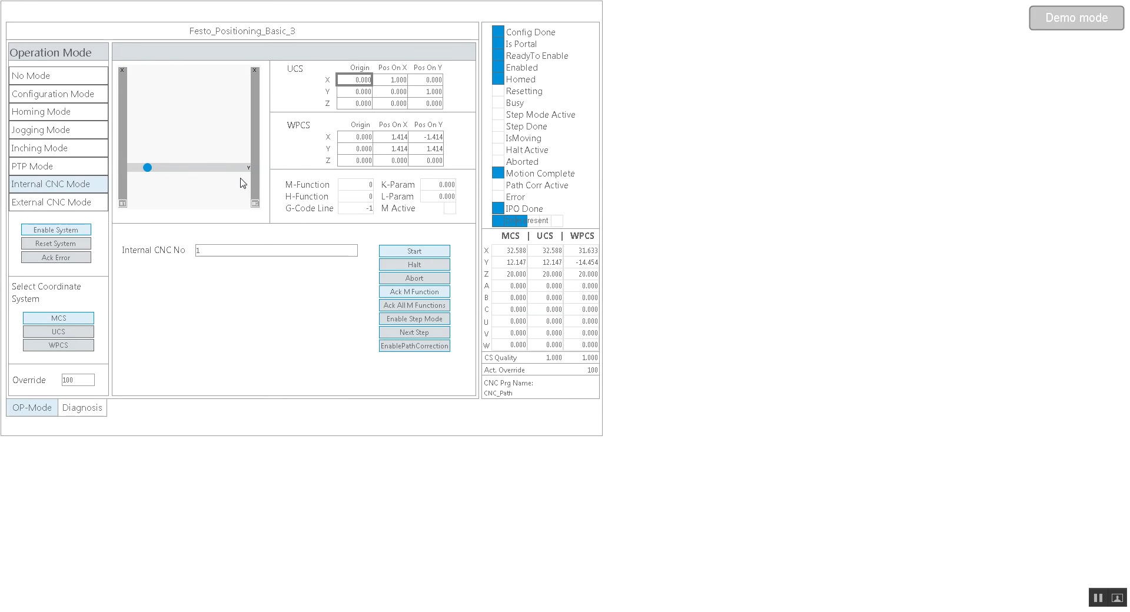
Step: Reset xAckM and xStart to FALSE, and restart CNC program 1 by writing TRUE to xStart
key(alt+Tab)
key(alt+Tab)
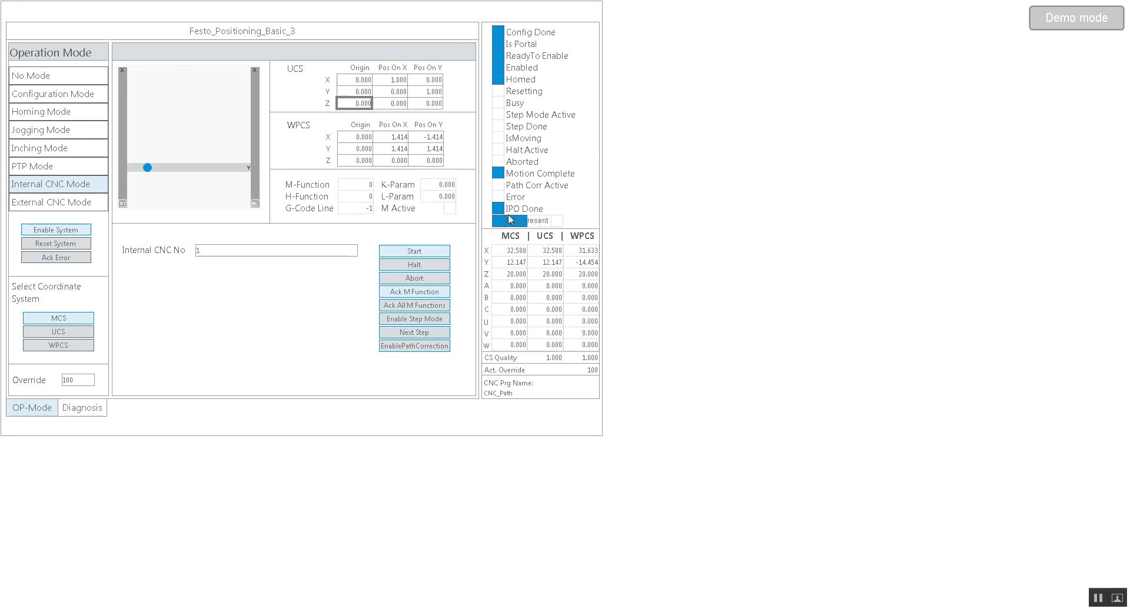
key(alt+Tab)
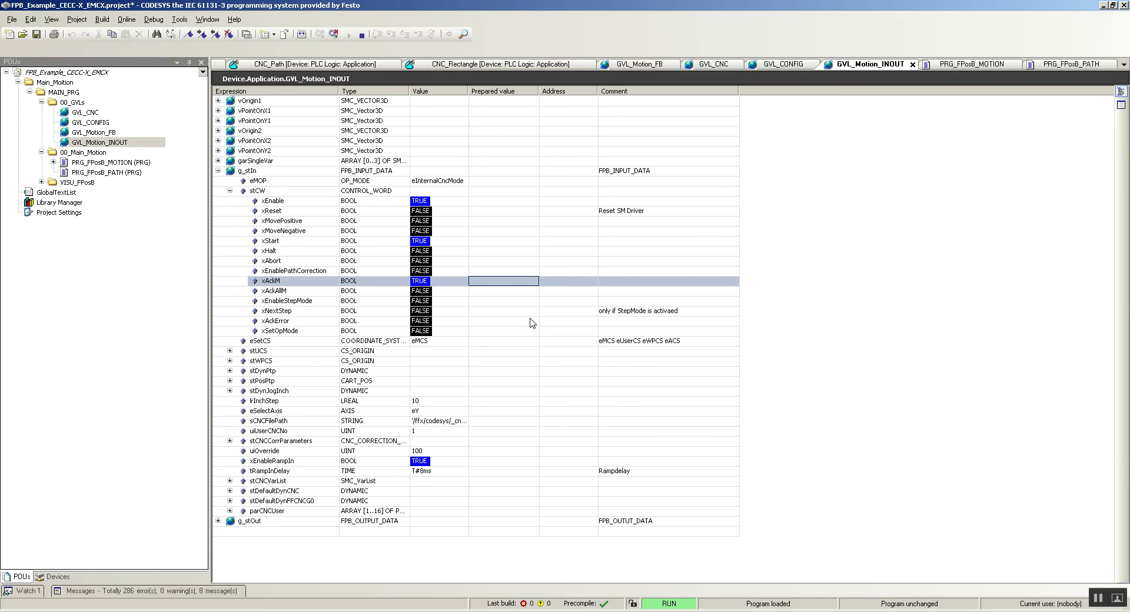
click(478, 242)
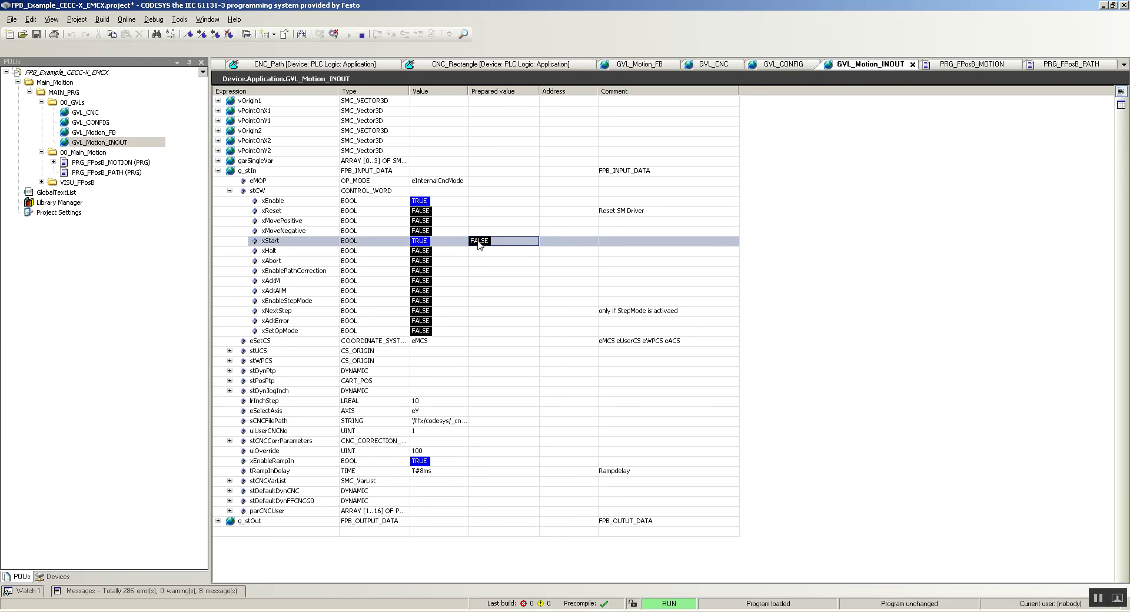
key(Return)
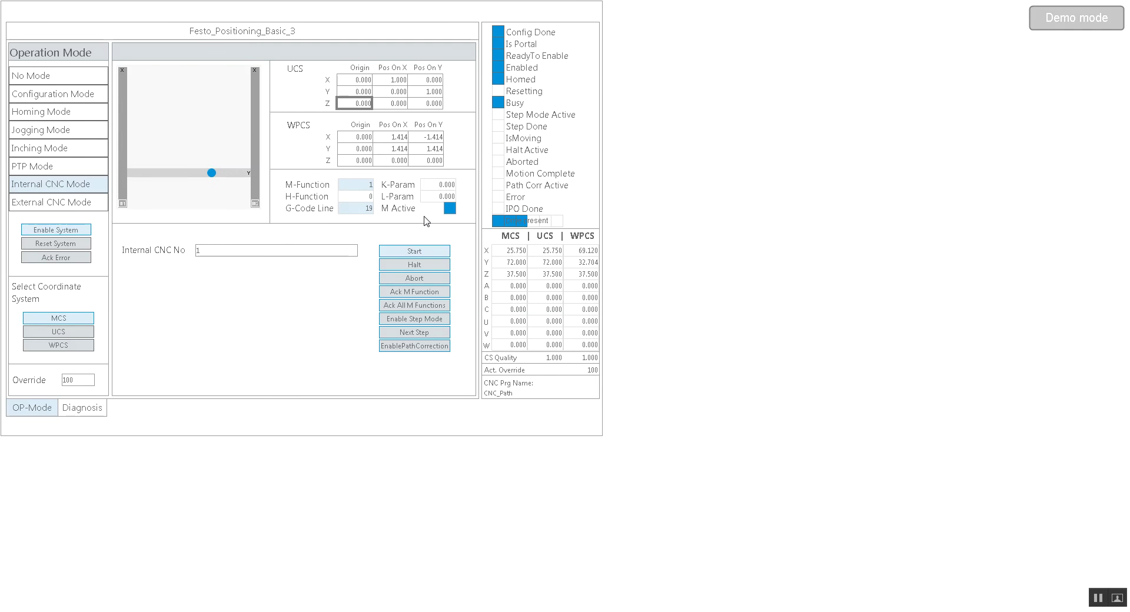
Step: Acknowledge all M functions by writing TRUE to xAckAllM, and follow the program in the visualization
key(alt+Tab)
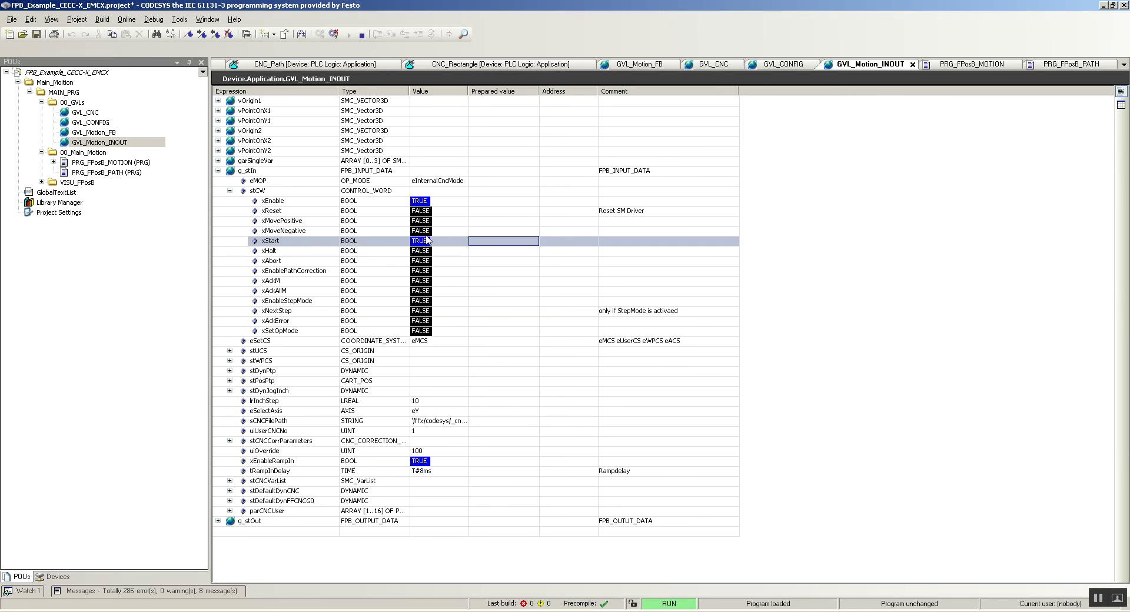
click(483, 291)
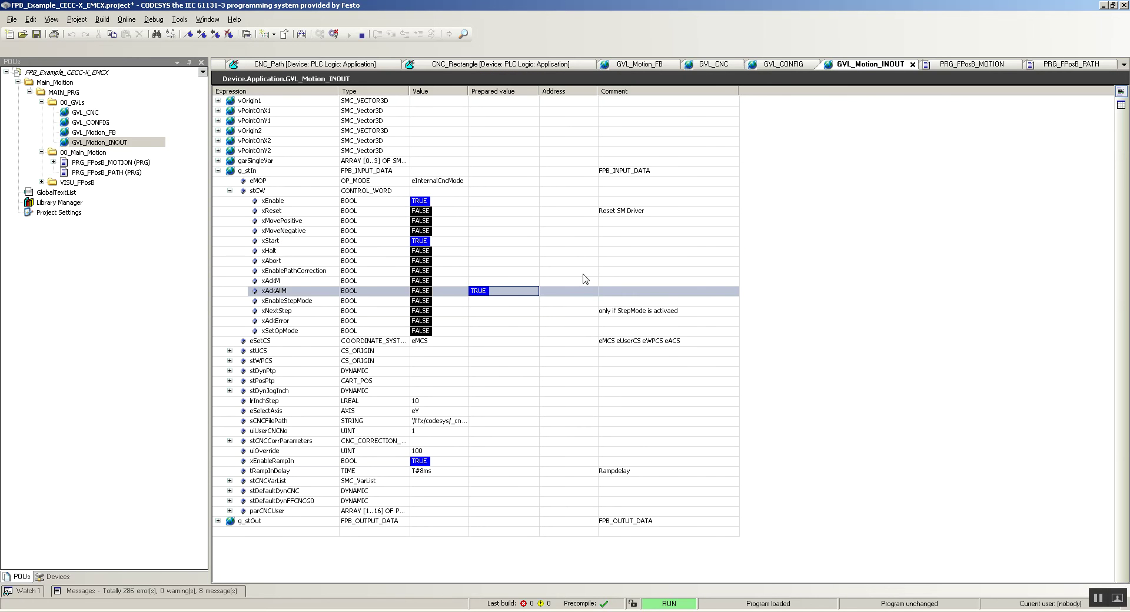
key(alt+Tab)
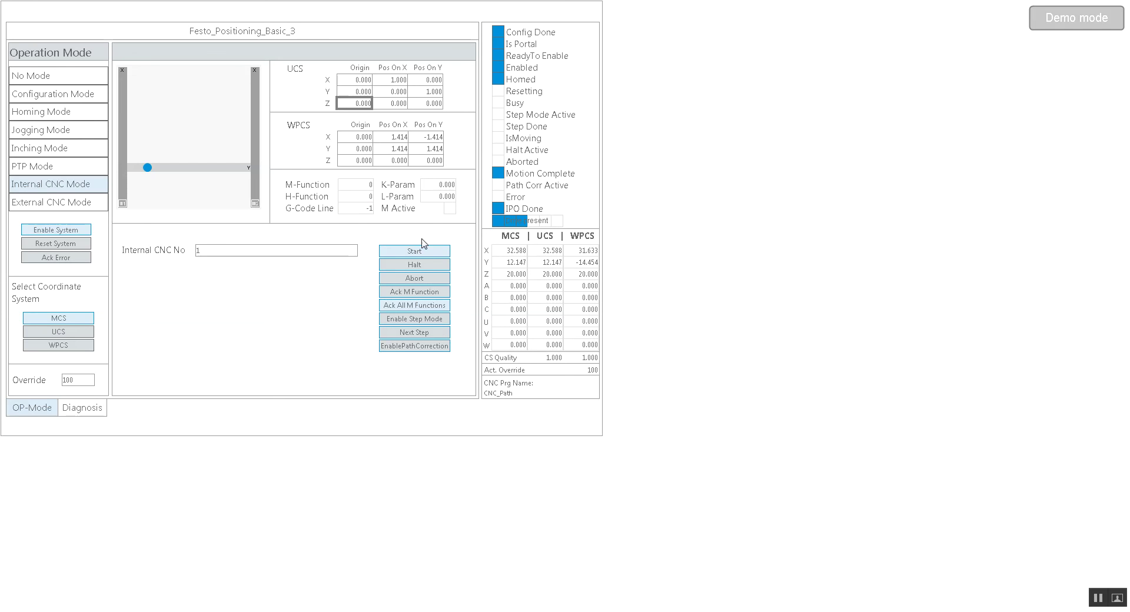
Step: Toggle xStart to FALSE and back to TRUE to rerun CNC program 1 with xAckAllM active, watching the visualization
key(alt+Tab)
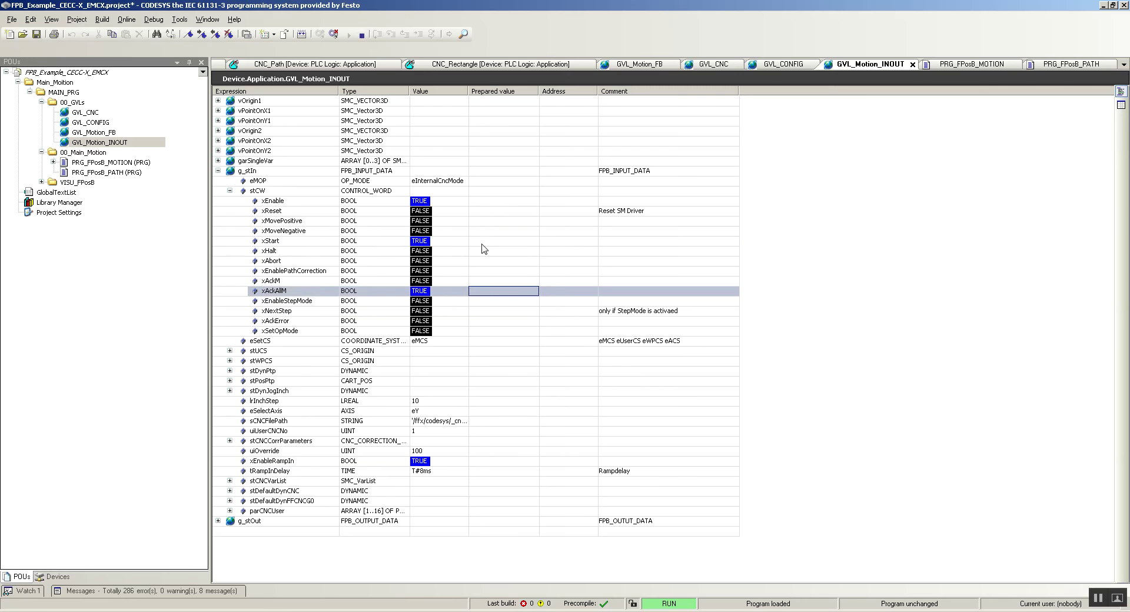
click(481, 241)
key(ctrl+F7)
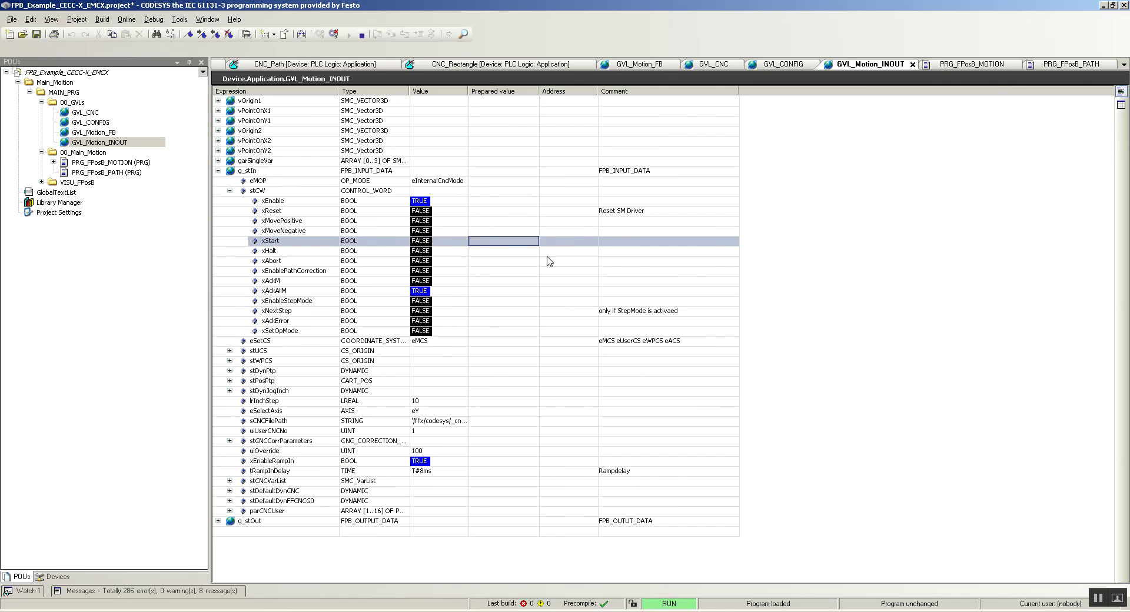
key(alt+Tab)
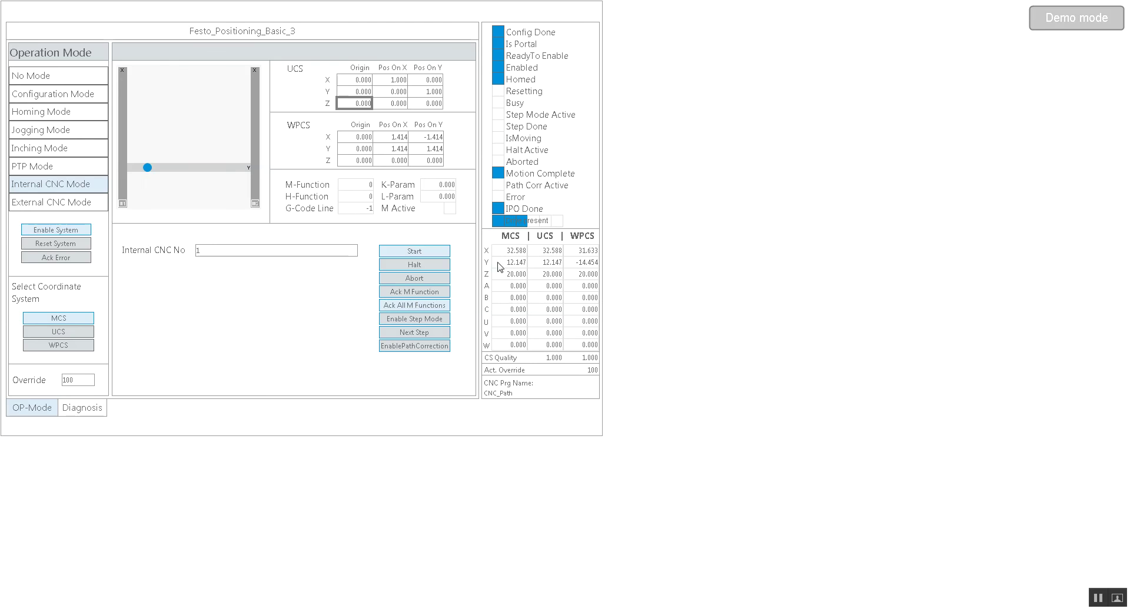
Step: Write xStart and xAckAllM back to FALSE, leaving xEnableStepMode at FALSE, and check the visualization
key(alt+Tab)
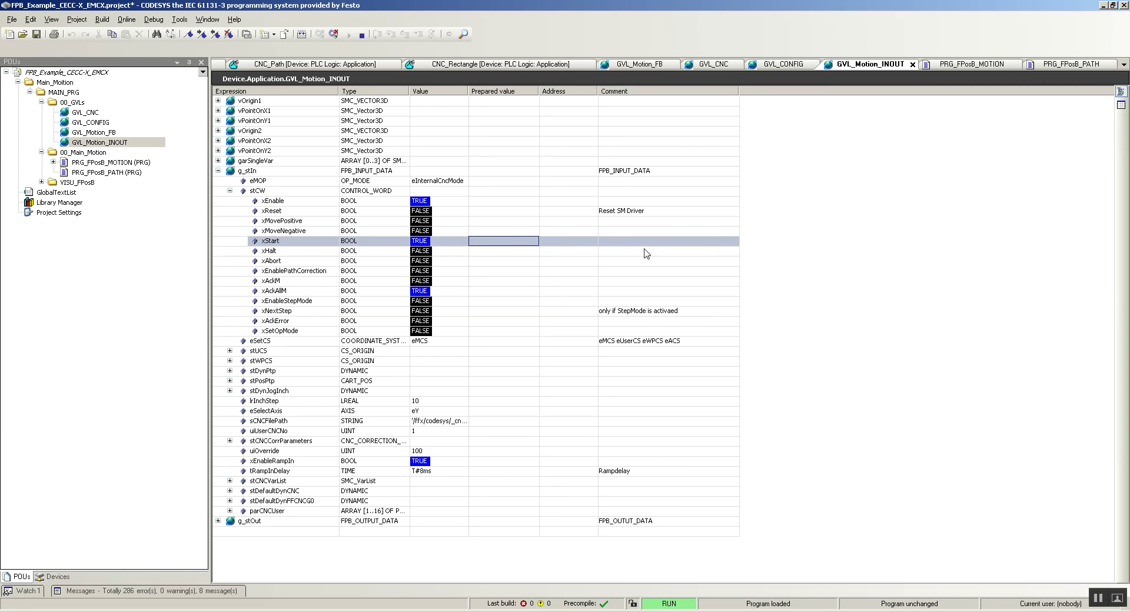
click(489, 301)
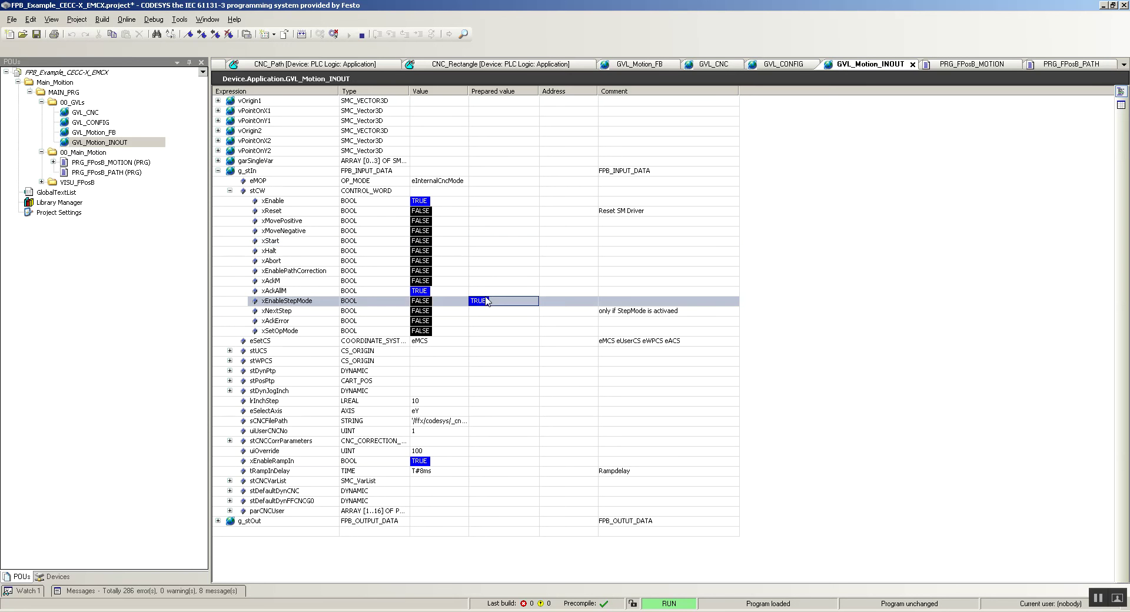
click(488, 300)
click(488, 291)
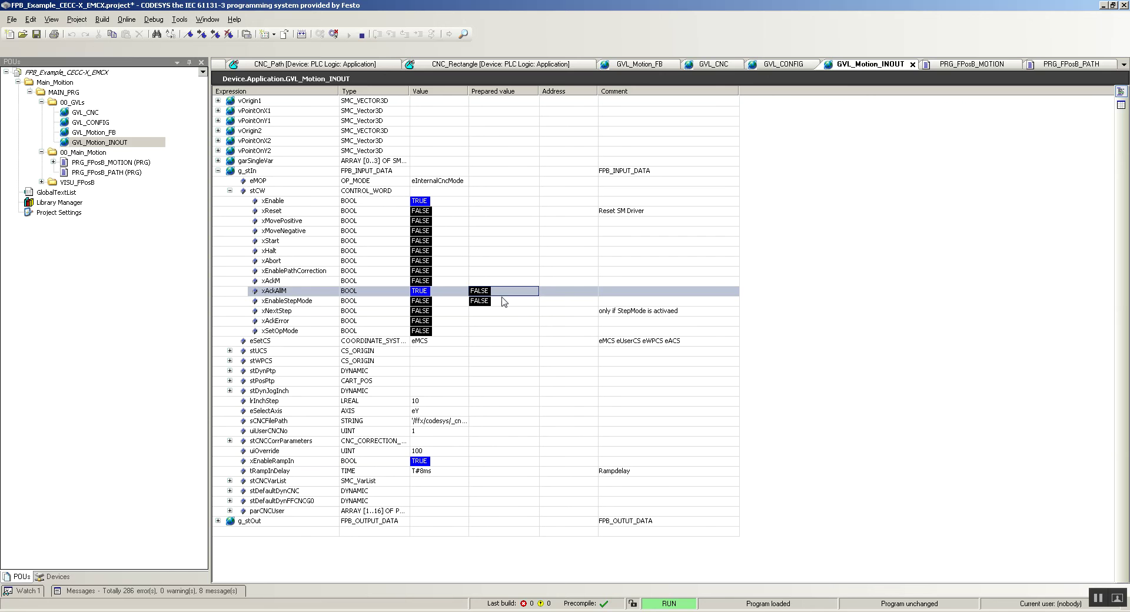
key(ctrl+F7)
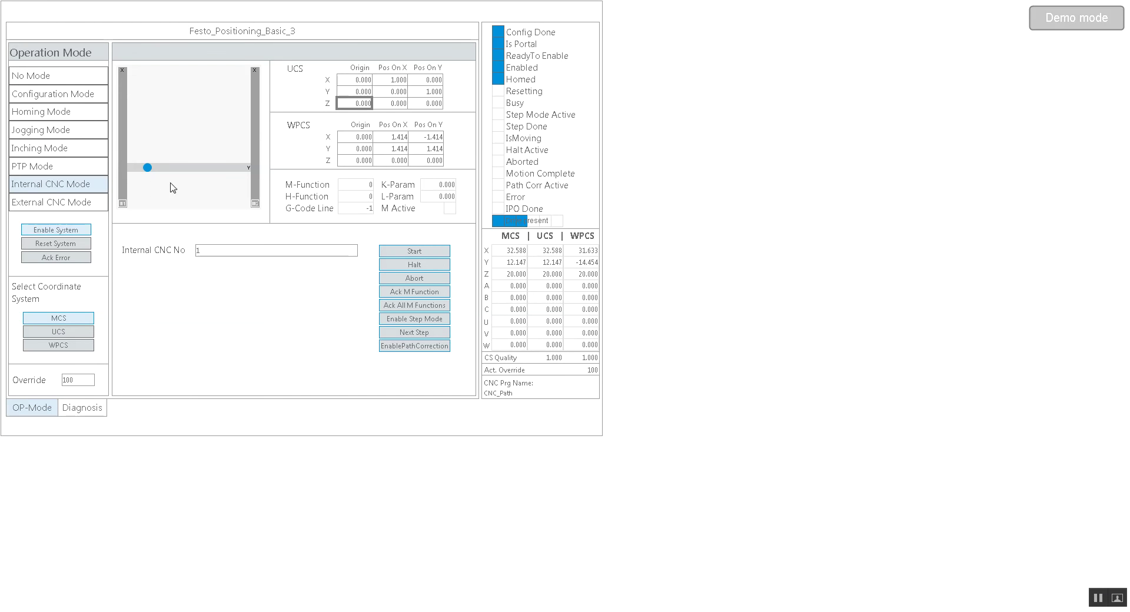
key(alt+Tab)
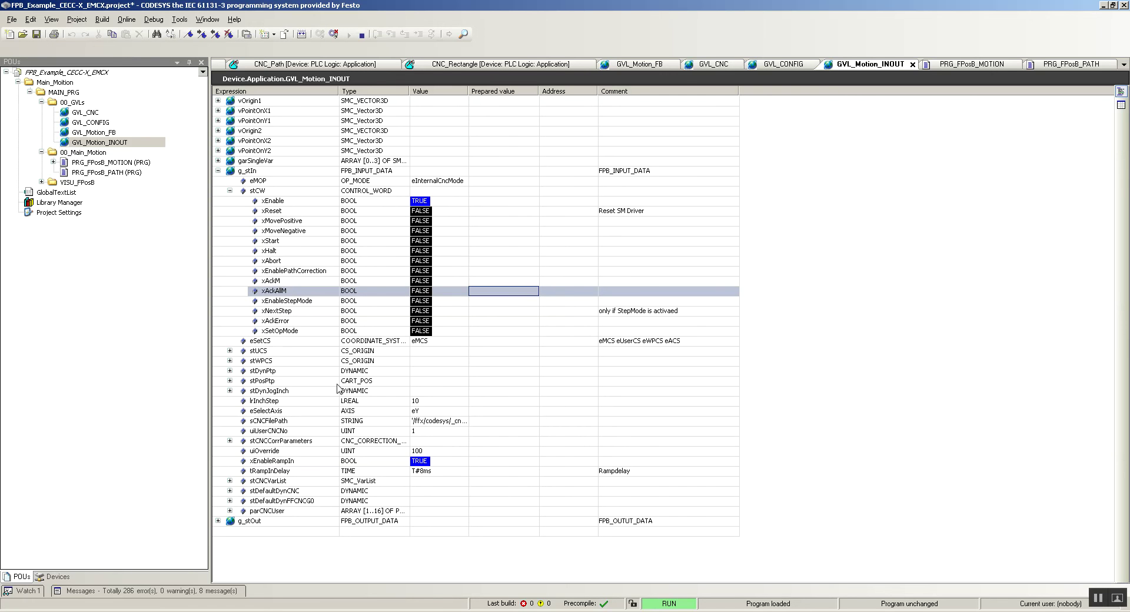
Step: Look through the target positions in stPosPtp and the dynamic values in stDynPtp under g_stIn
click(230, 380)
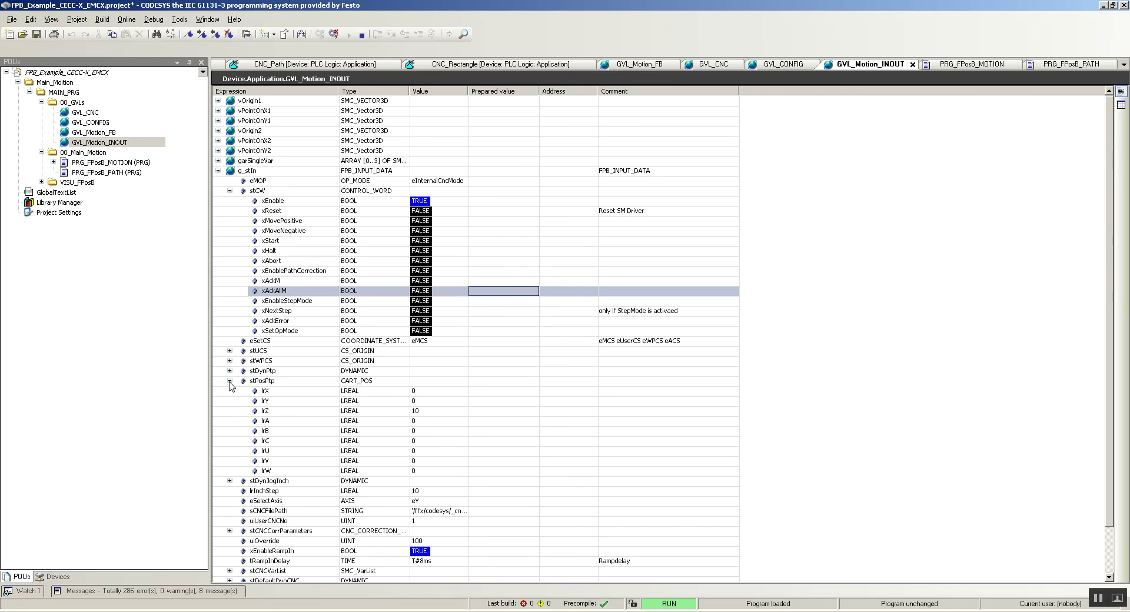
click(229, 381)
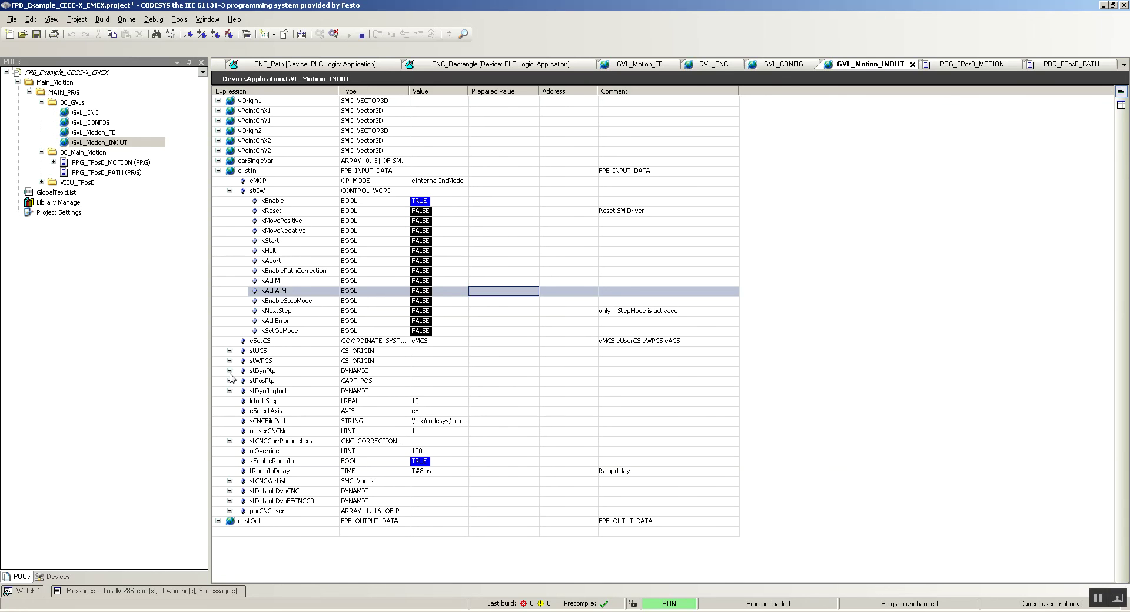
click(230, 371)
click(229, 371)
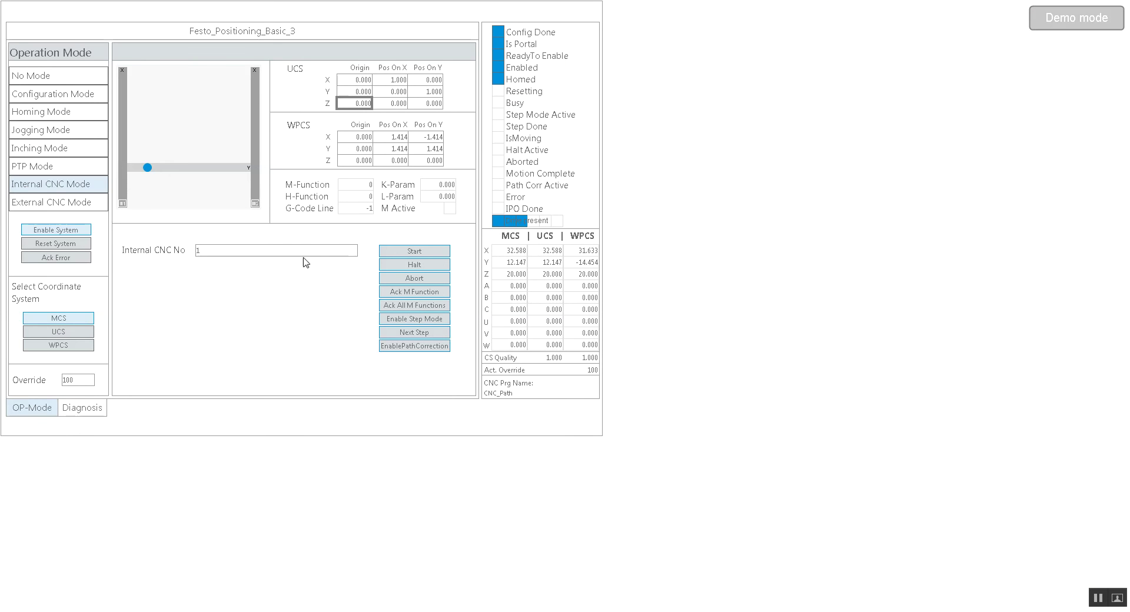
Step: Start internal CNC program 1 from the visualization and acknowledge all of its M functions
click(429, 253)
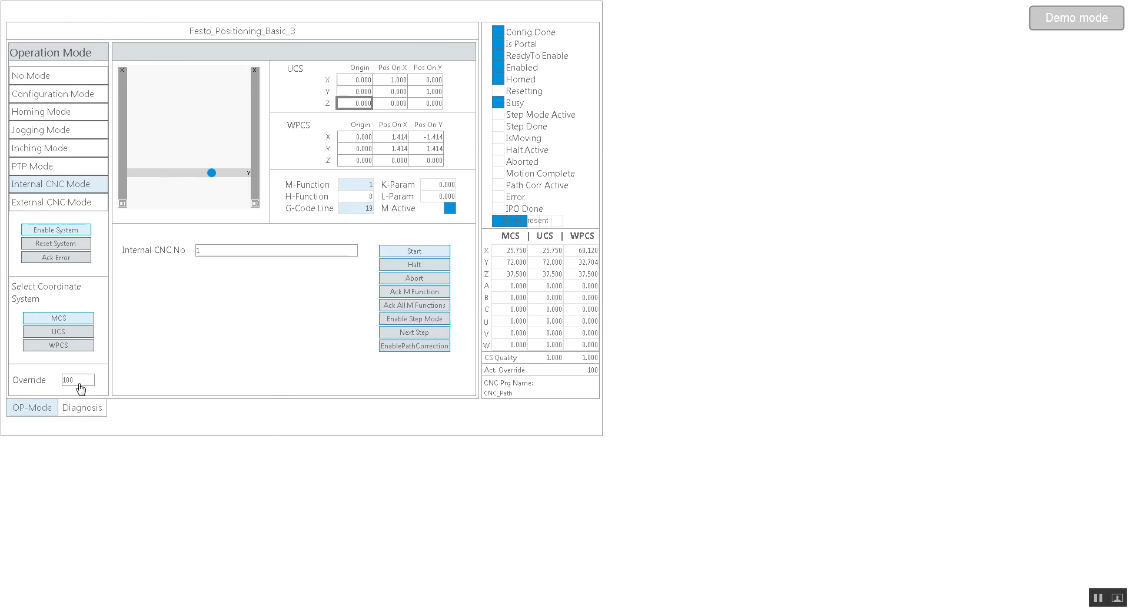
click(419, 304)
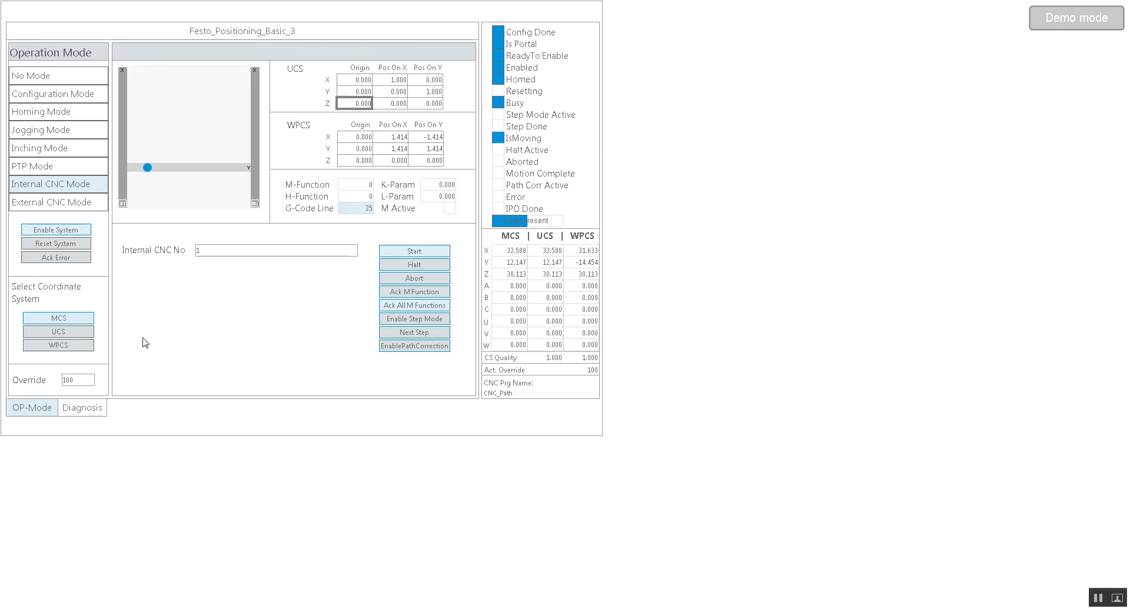
Step: Set the override to 30 in the visualization and start internal CNC program 1 again
click(77, 380)
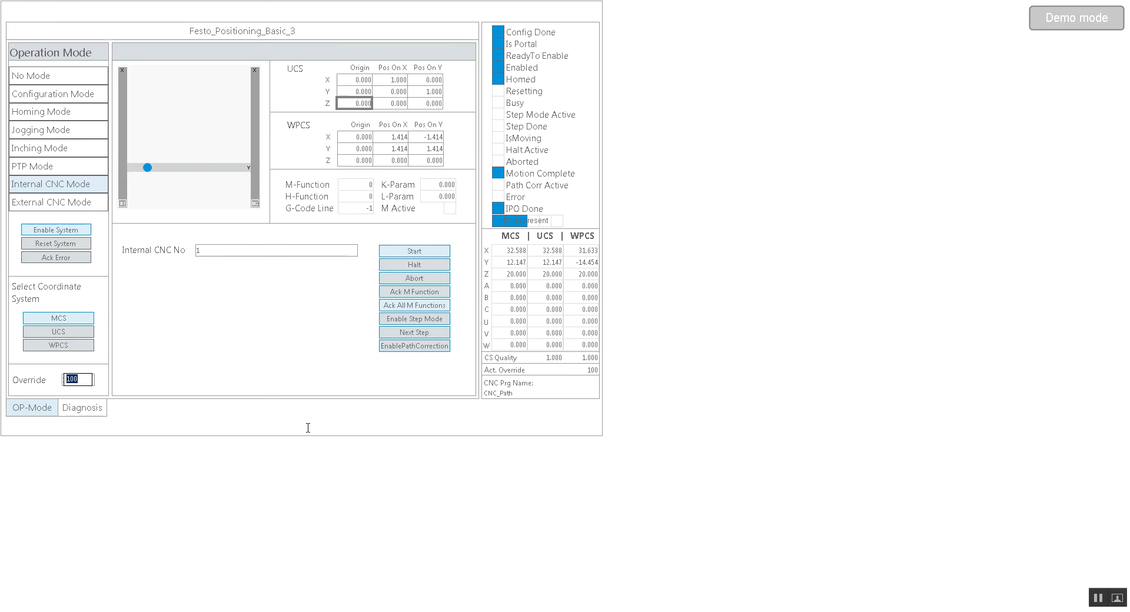
text(30)
key(Return)
click(411, 251)
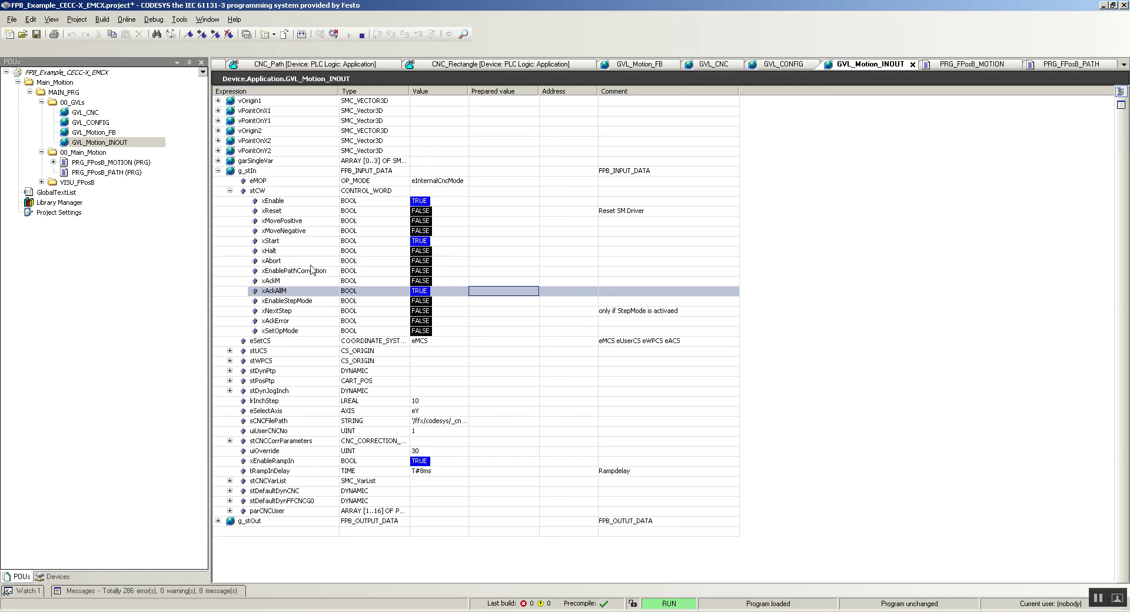
Step: Expand g_stOut and its status word stSW in GVL_Motion_INOUT, and check the xMotionComplete flag
click(218, 521)
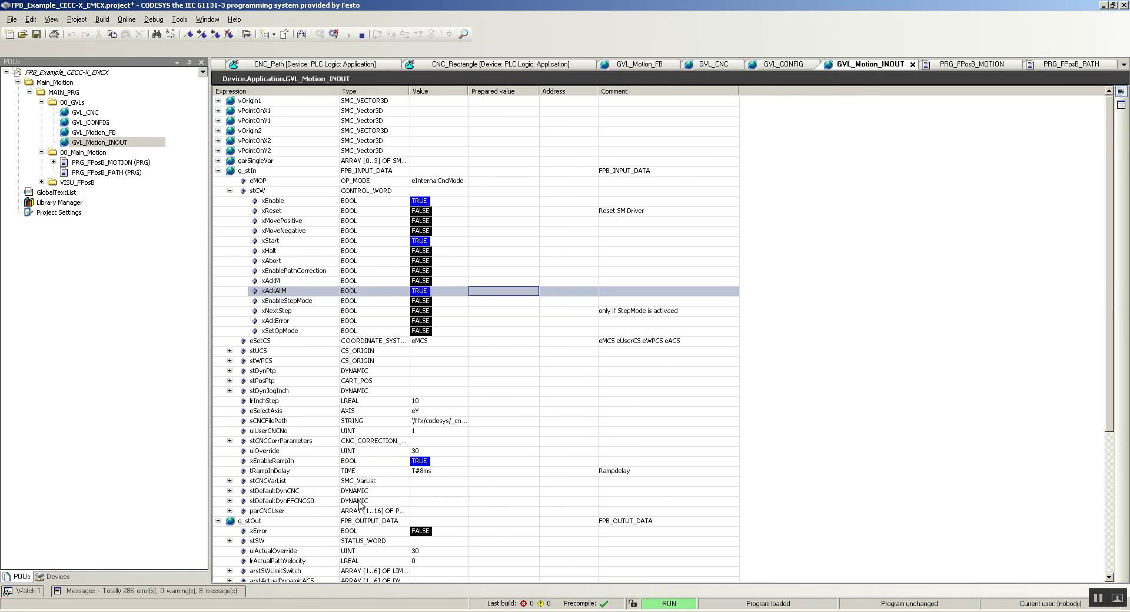
scroll(353, 493, down, 3)
scroll(297, 440, down, 4)
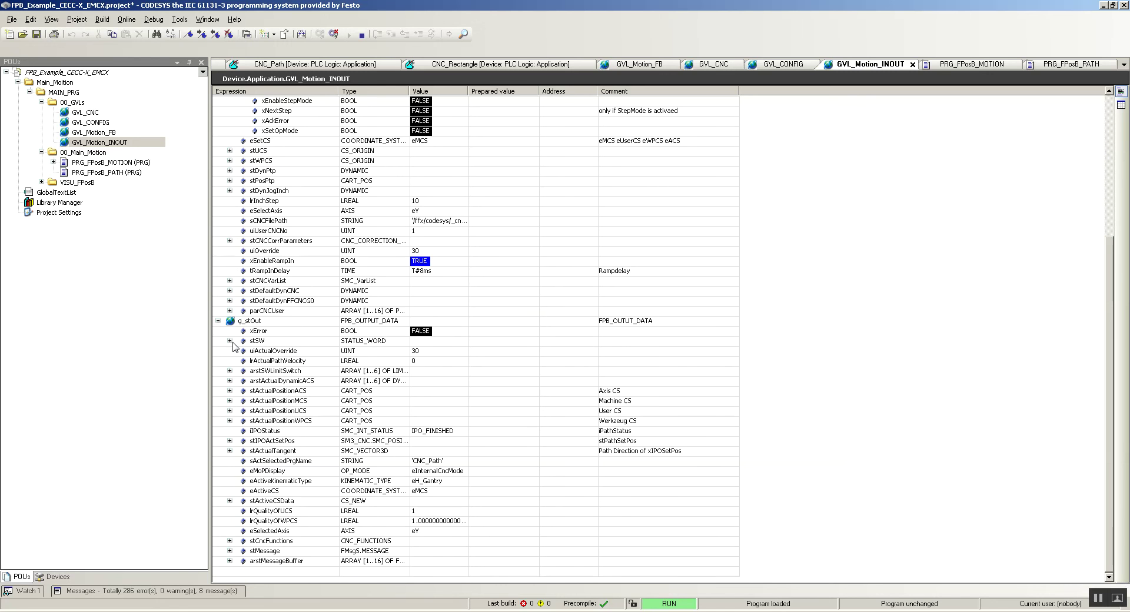
click(229, 341)
scroll(262, 344, down, 3)
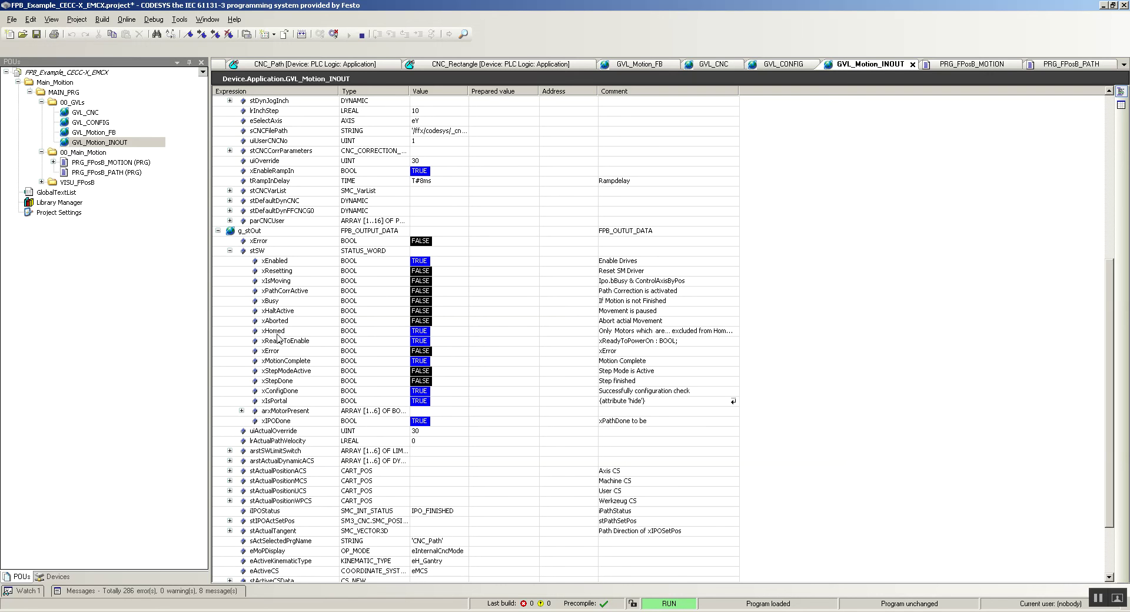
click(289, 361)
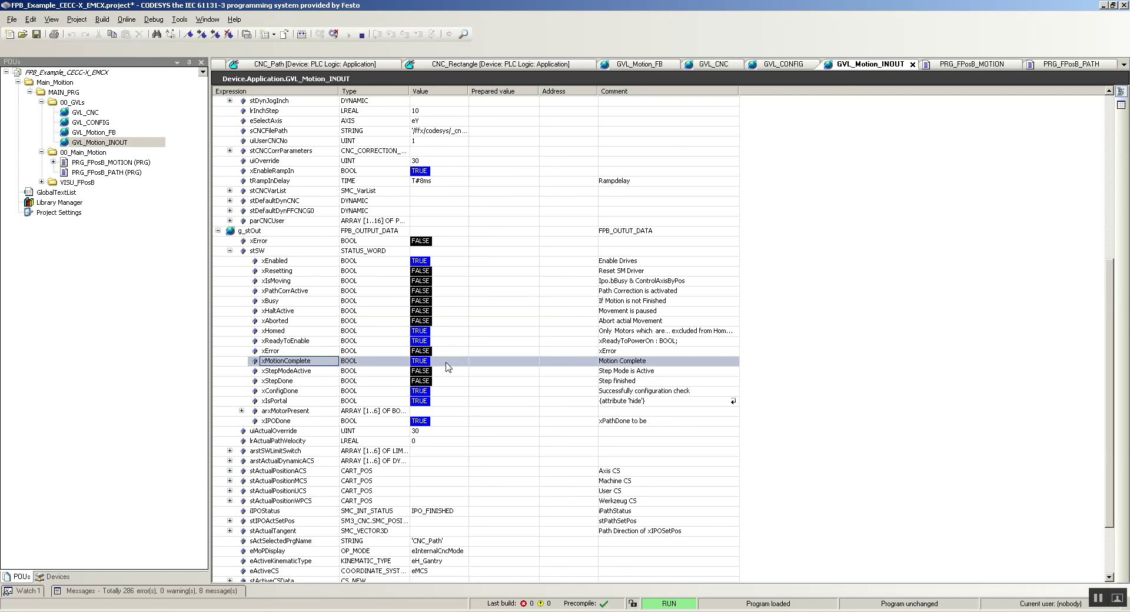
Step: Write xStart to FALSE and back to TRUE to rerun the CNC program, and monitor xMotionComplete
scroll(473, 200, up, 6)
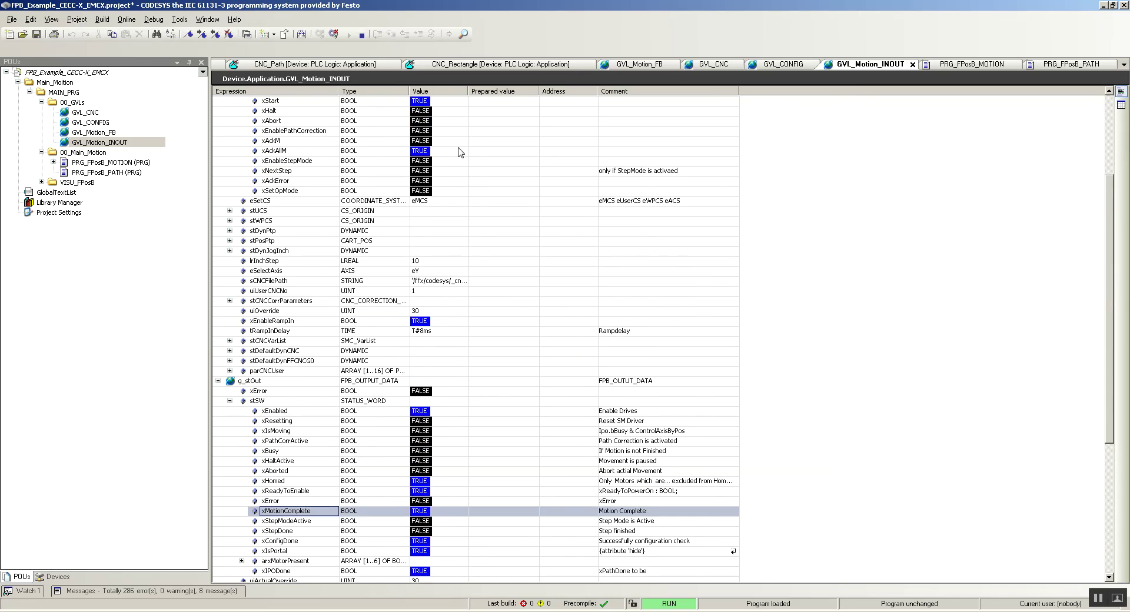
click(492, 131)
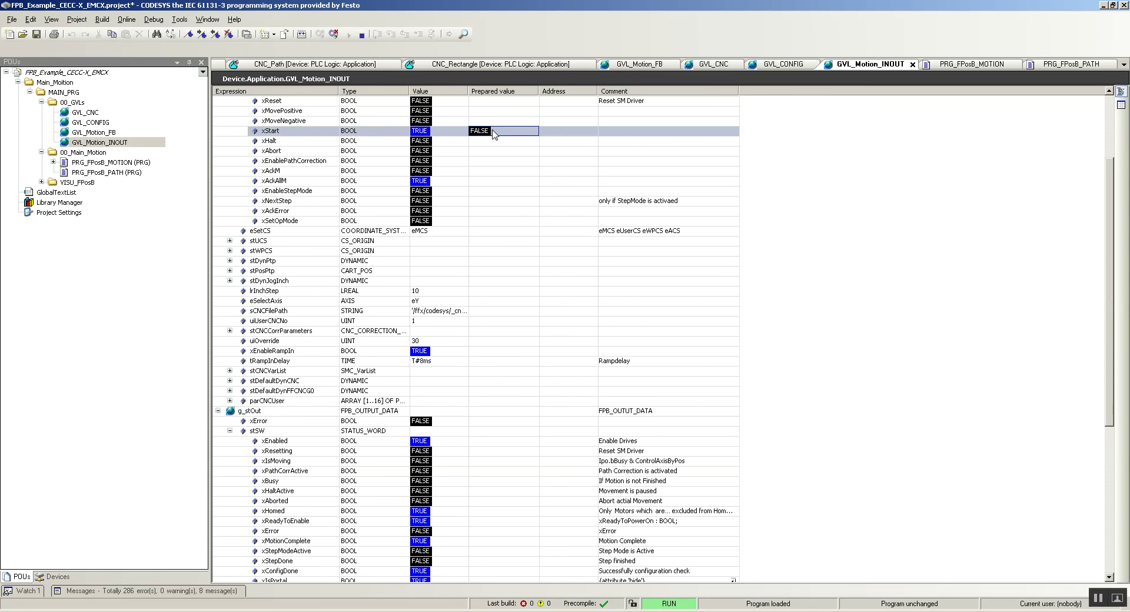
click(492, 131)
click(492, 130)
click(492, 131)
click(492, 132)
click(492, 133)
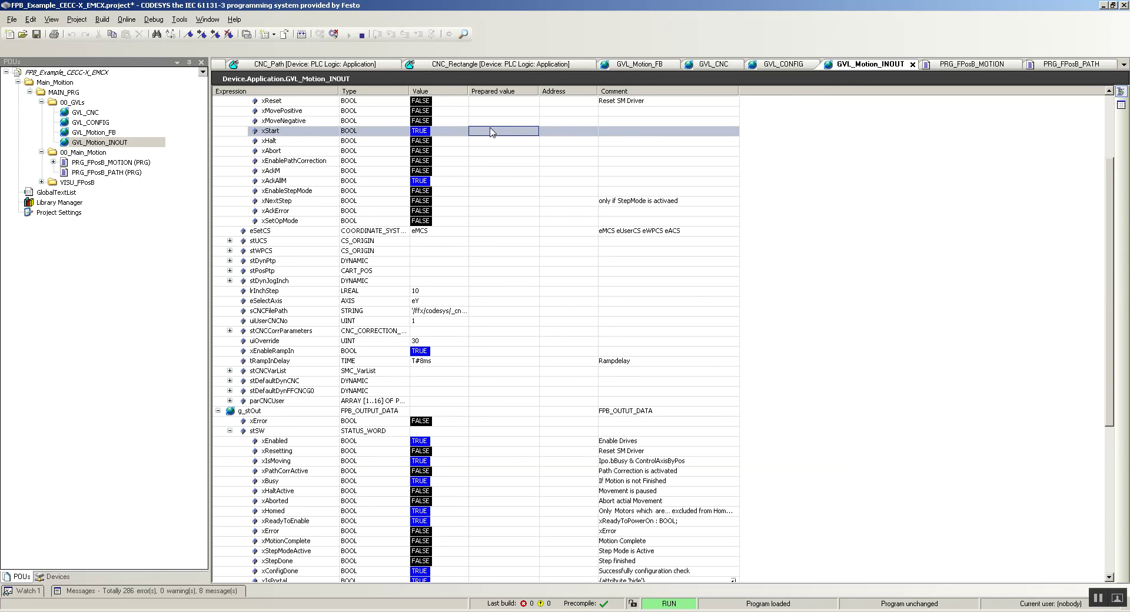
click(286, 540)
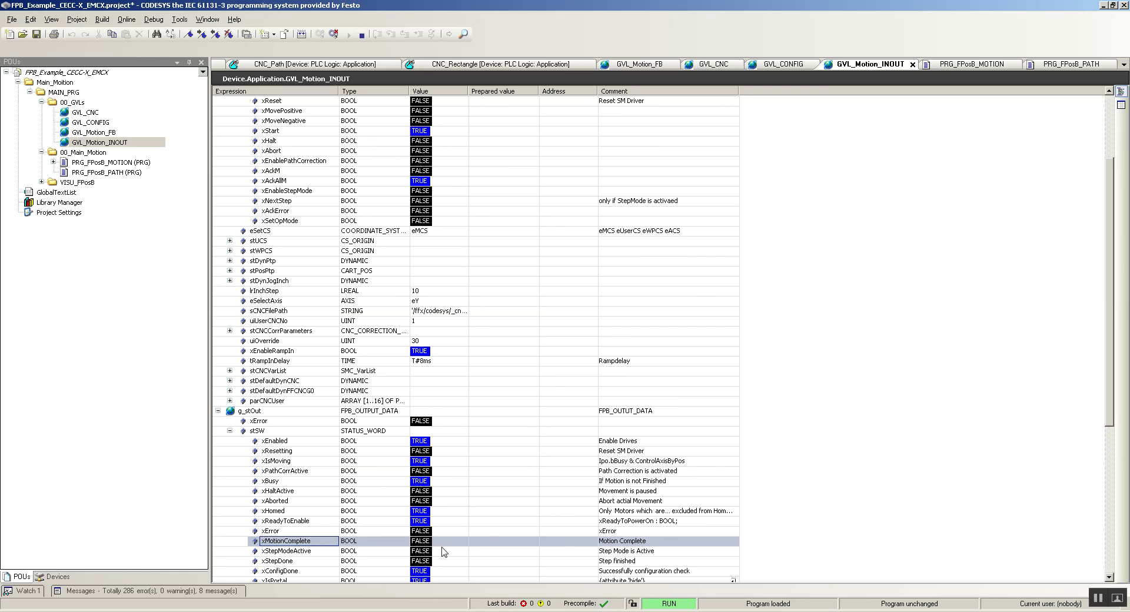
Step: Write 100 to uiOverride under g_stIn while the program runs, and follow xMotionComplete in the status word
click(488, 342)
text(100)
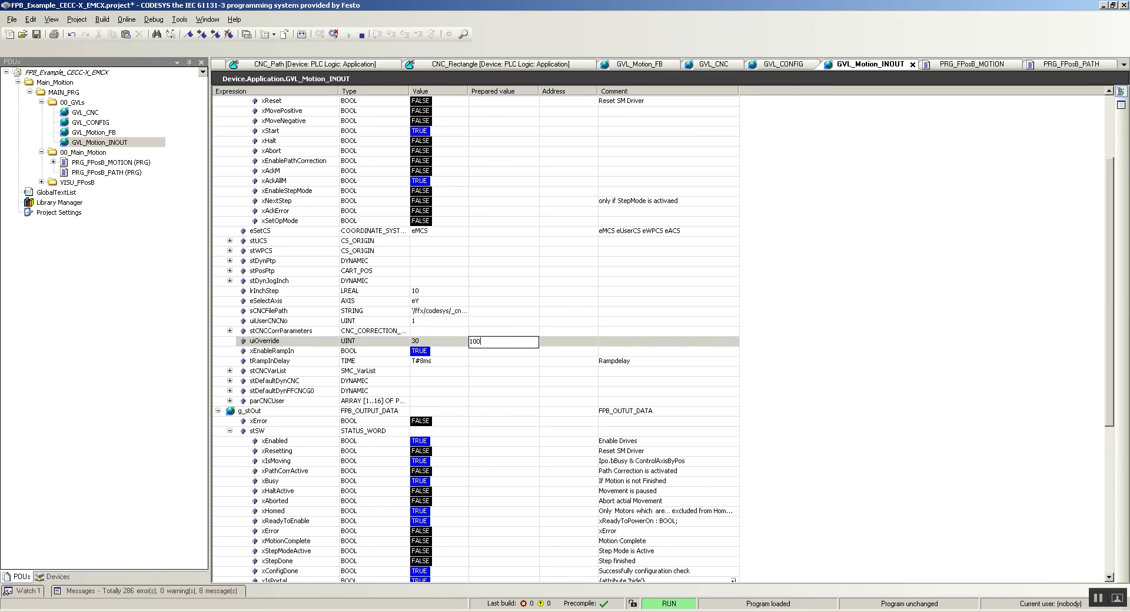
key(Return)
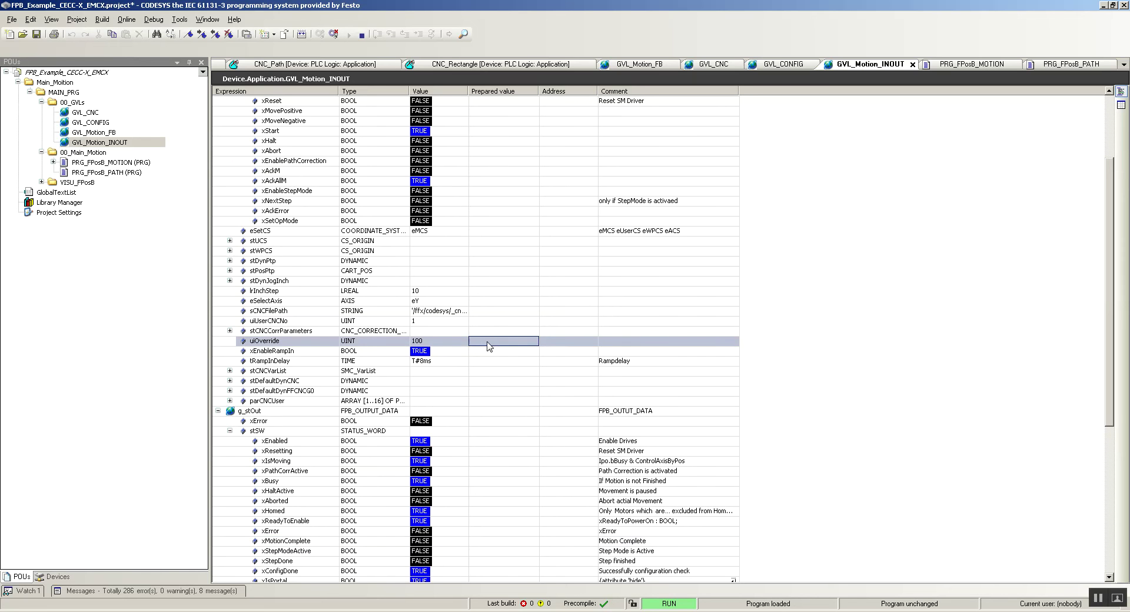
click(288, 542)
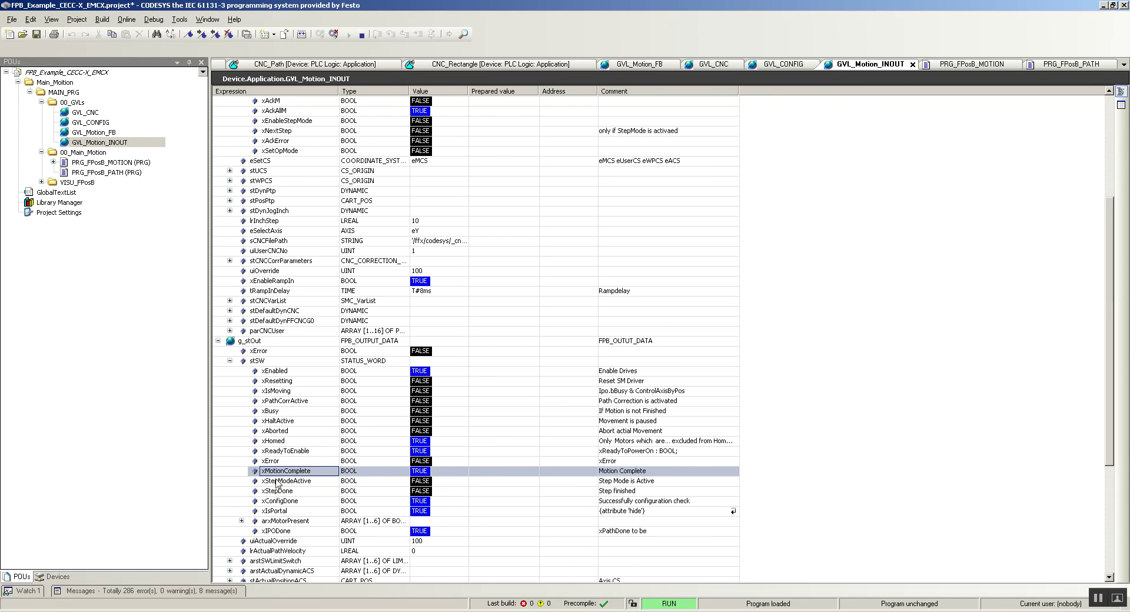
scroll(420, 186, up, 6)
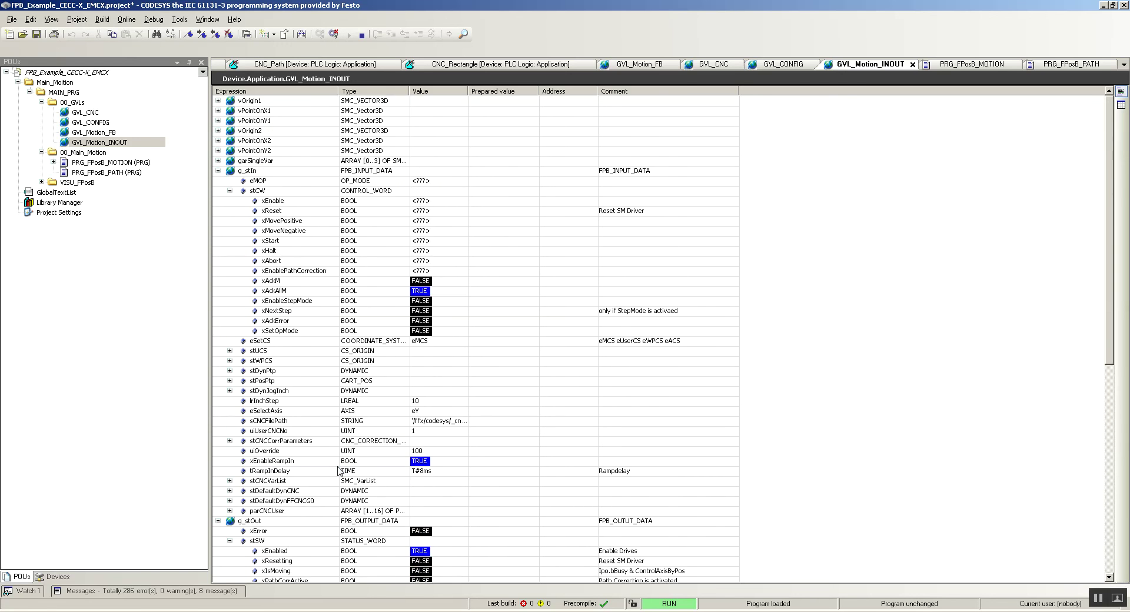